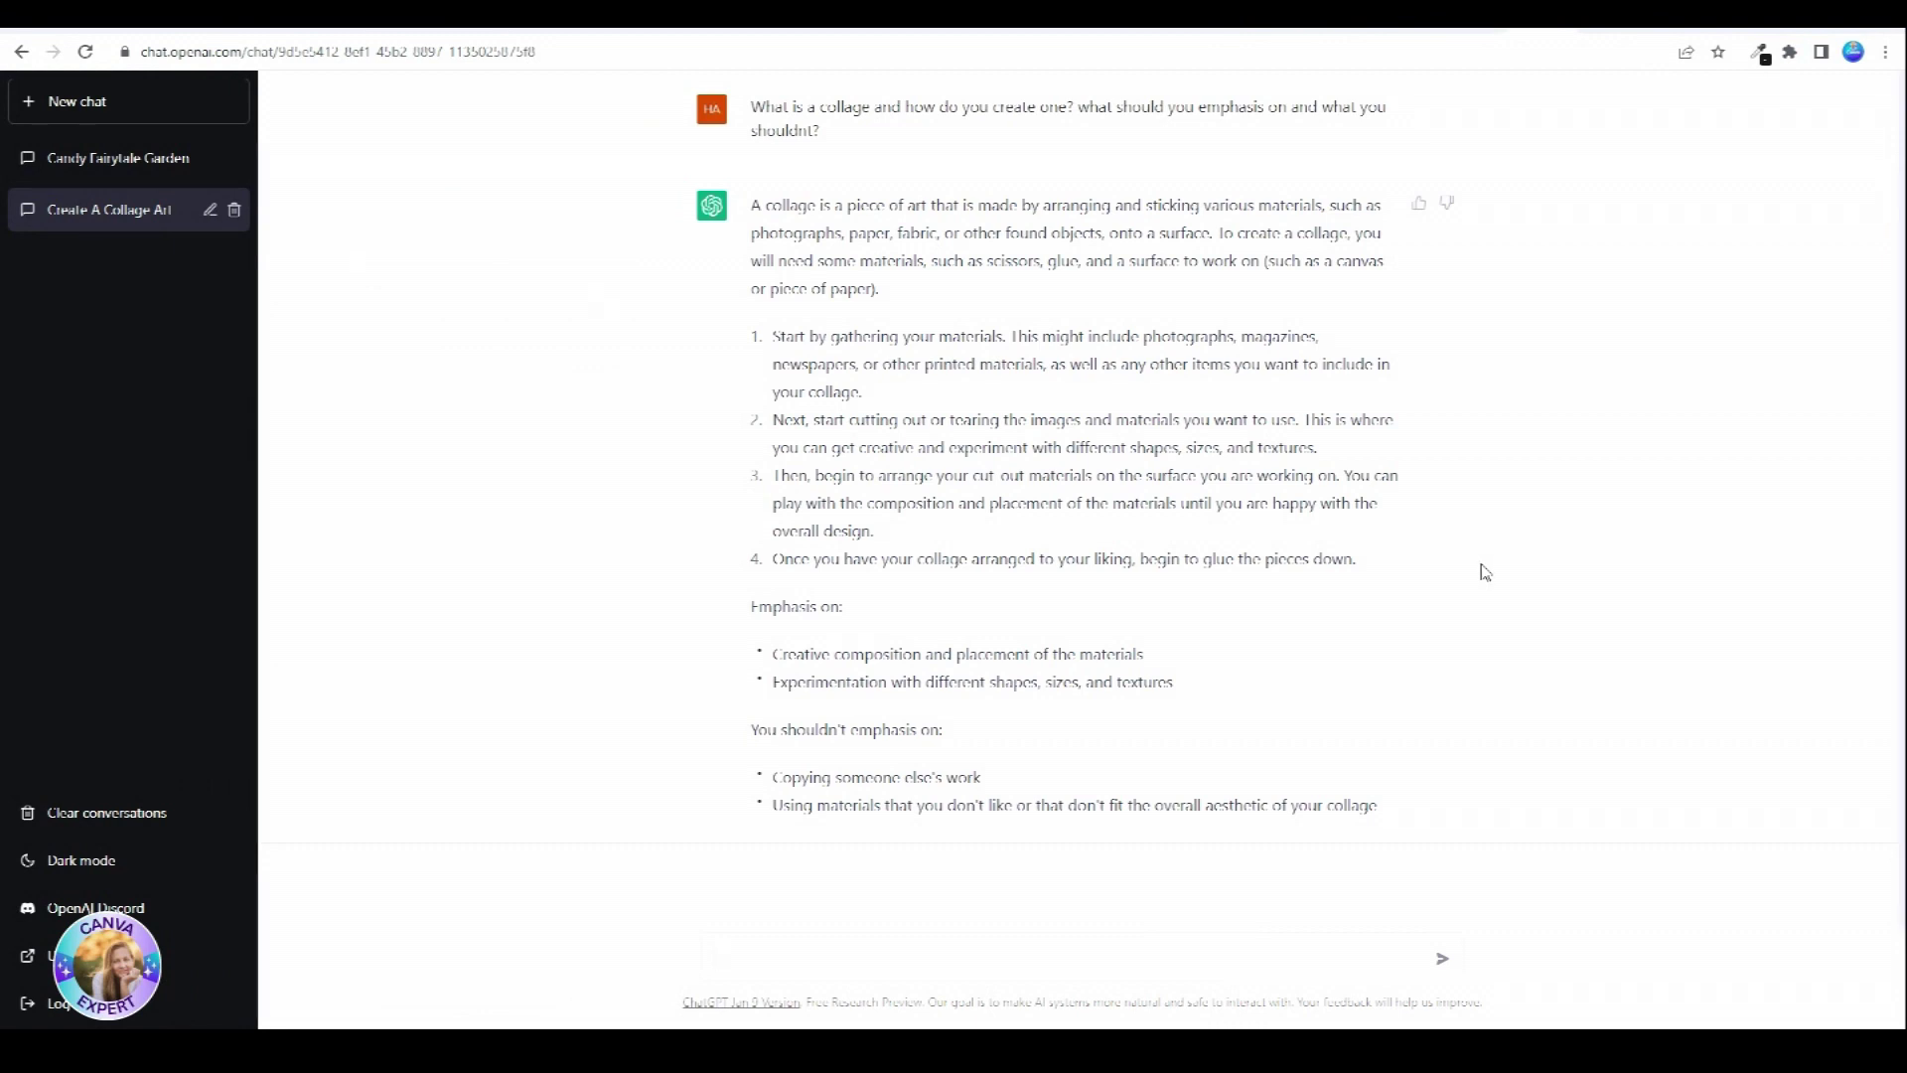
- Open ChatGPT from a Google search, dismiss the high-demand notice, and reopen the Create A Collage Art chat
key(ctrl+t)
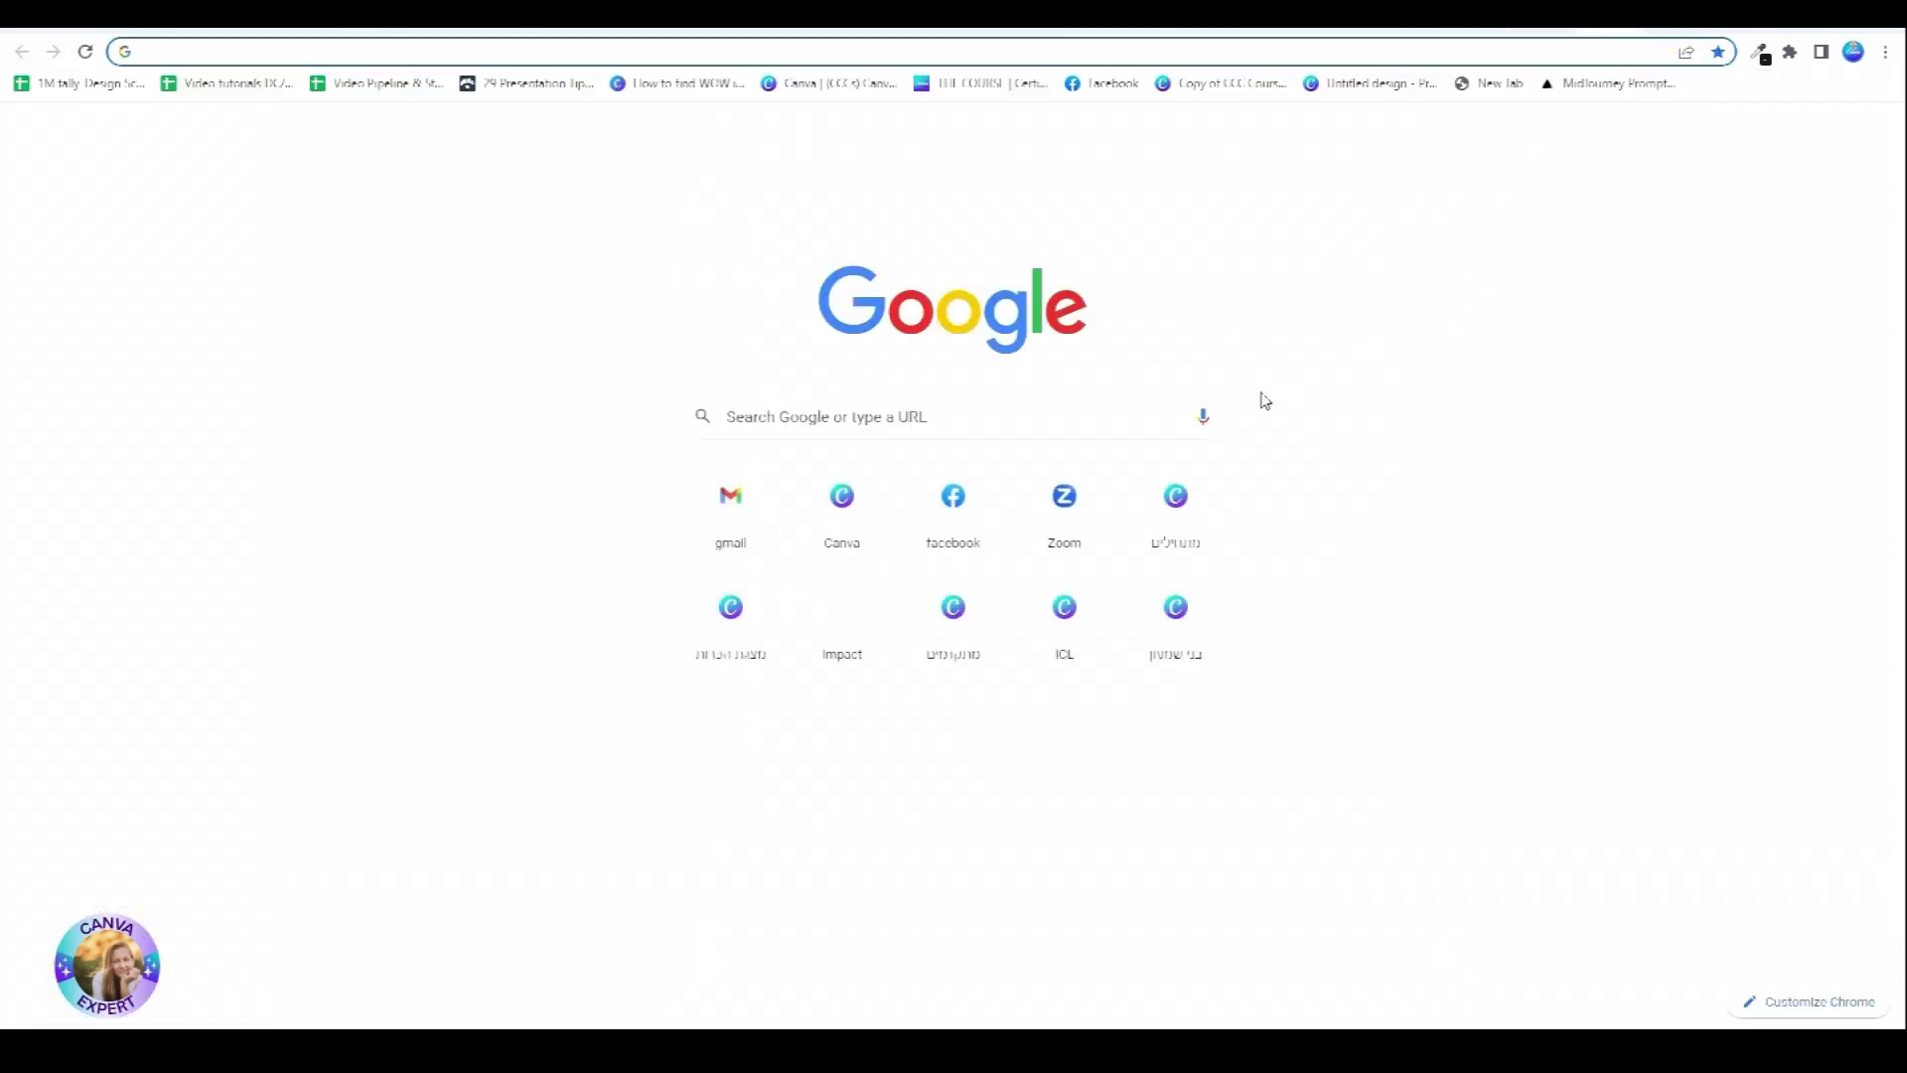
click(1120, 427)
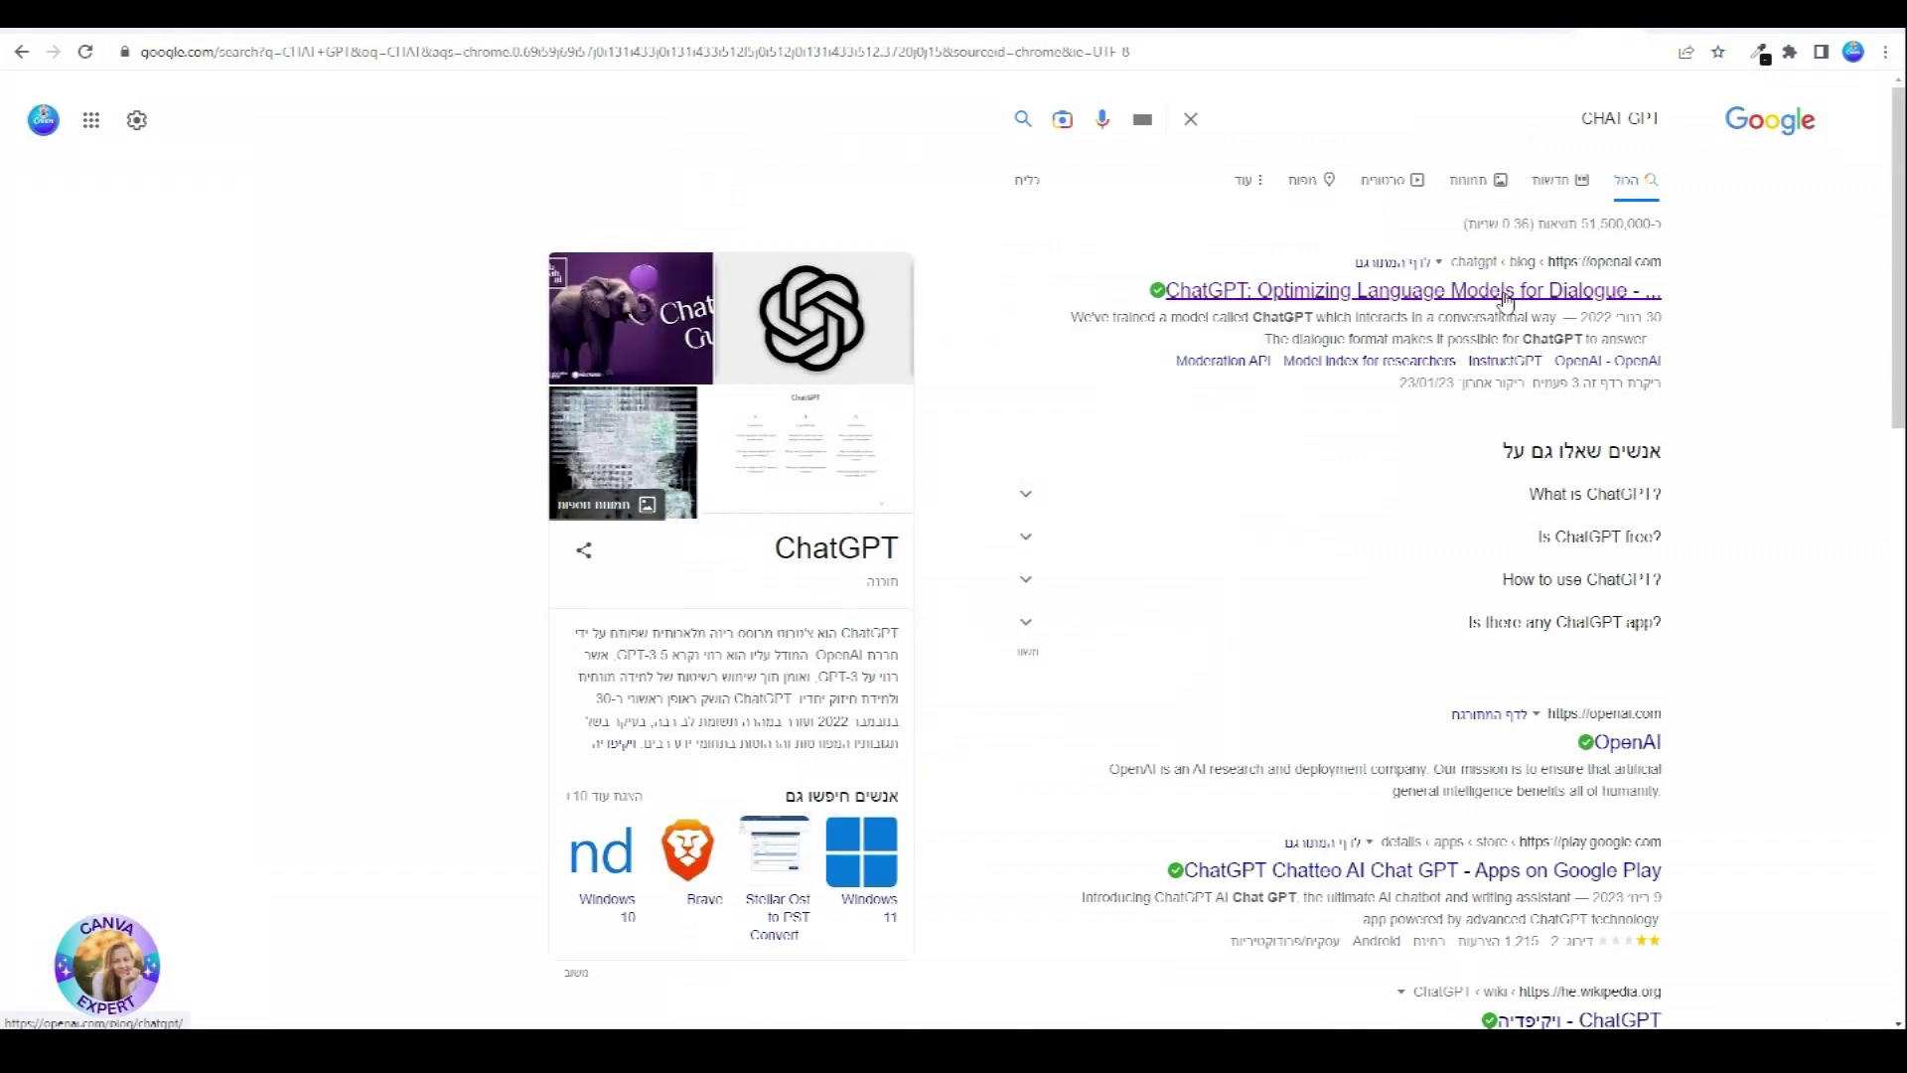
click(1501, 290)
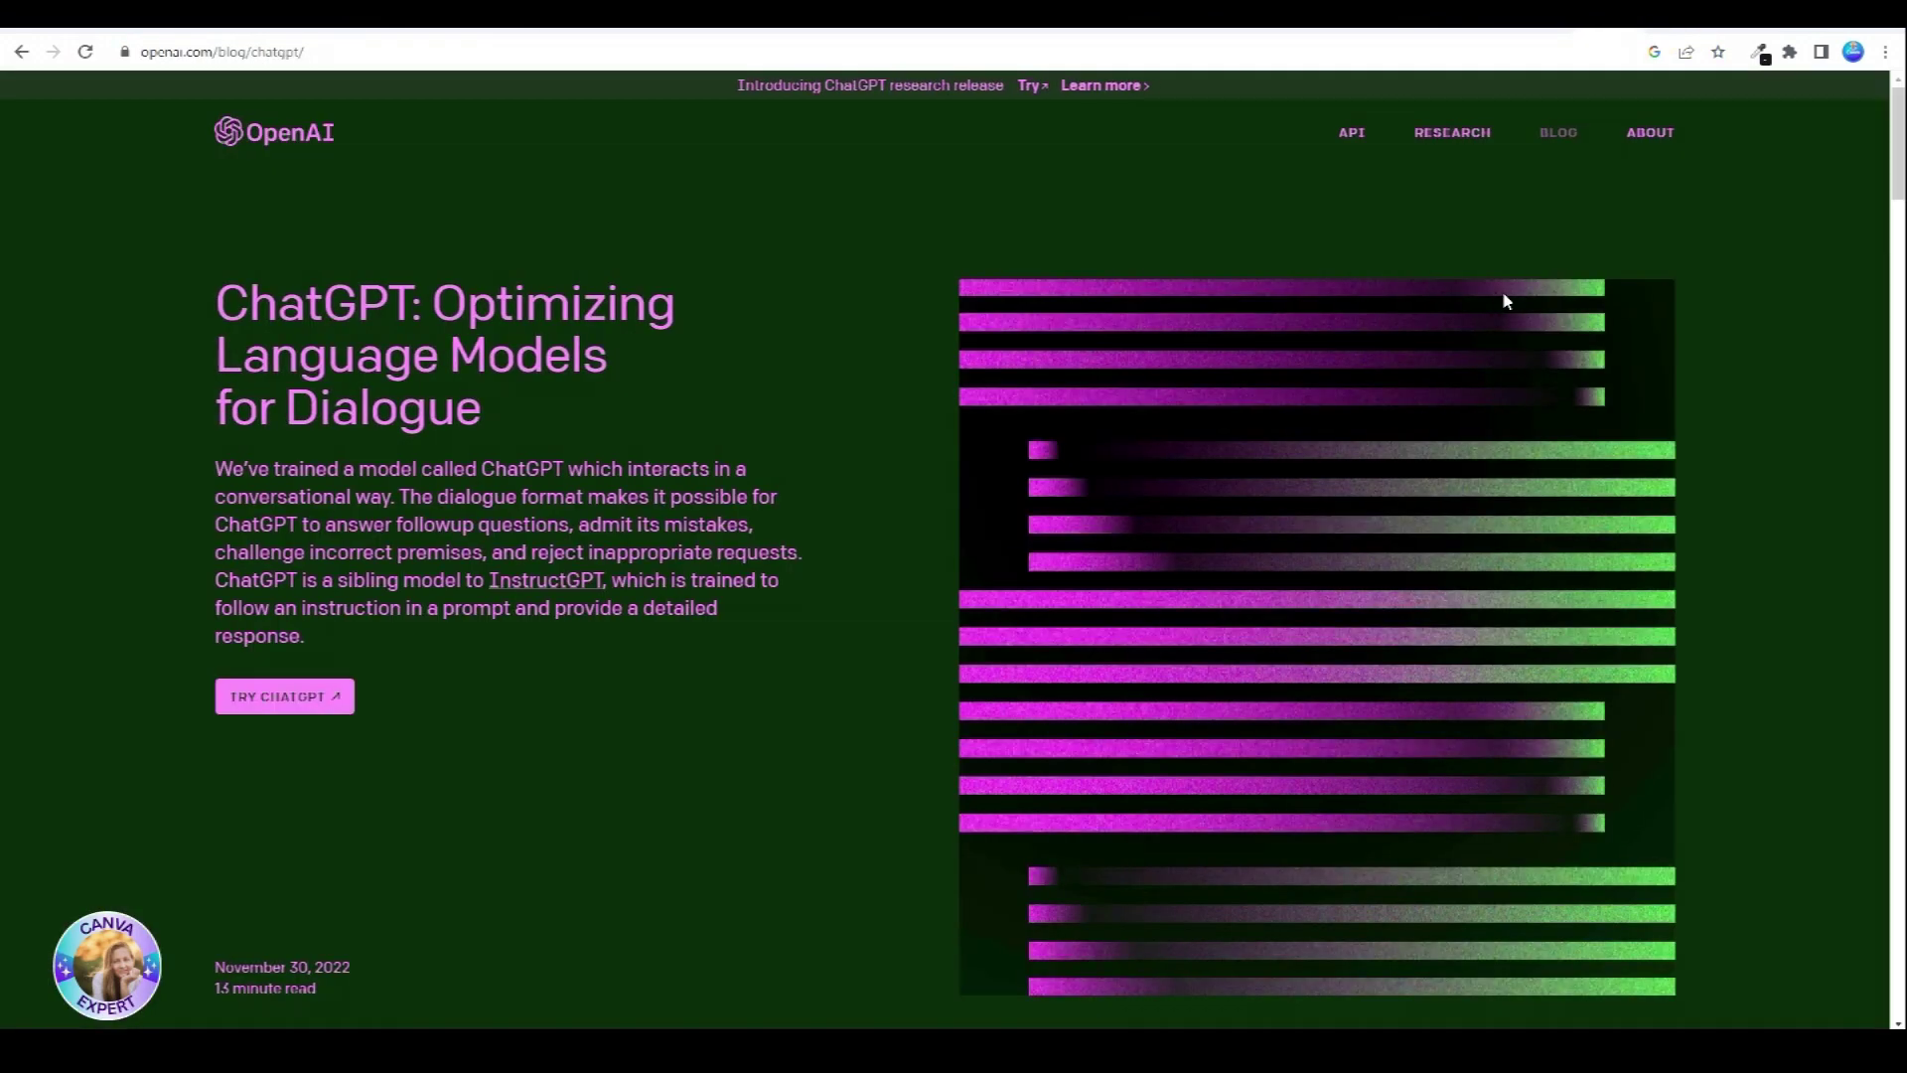
click(246, 701)
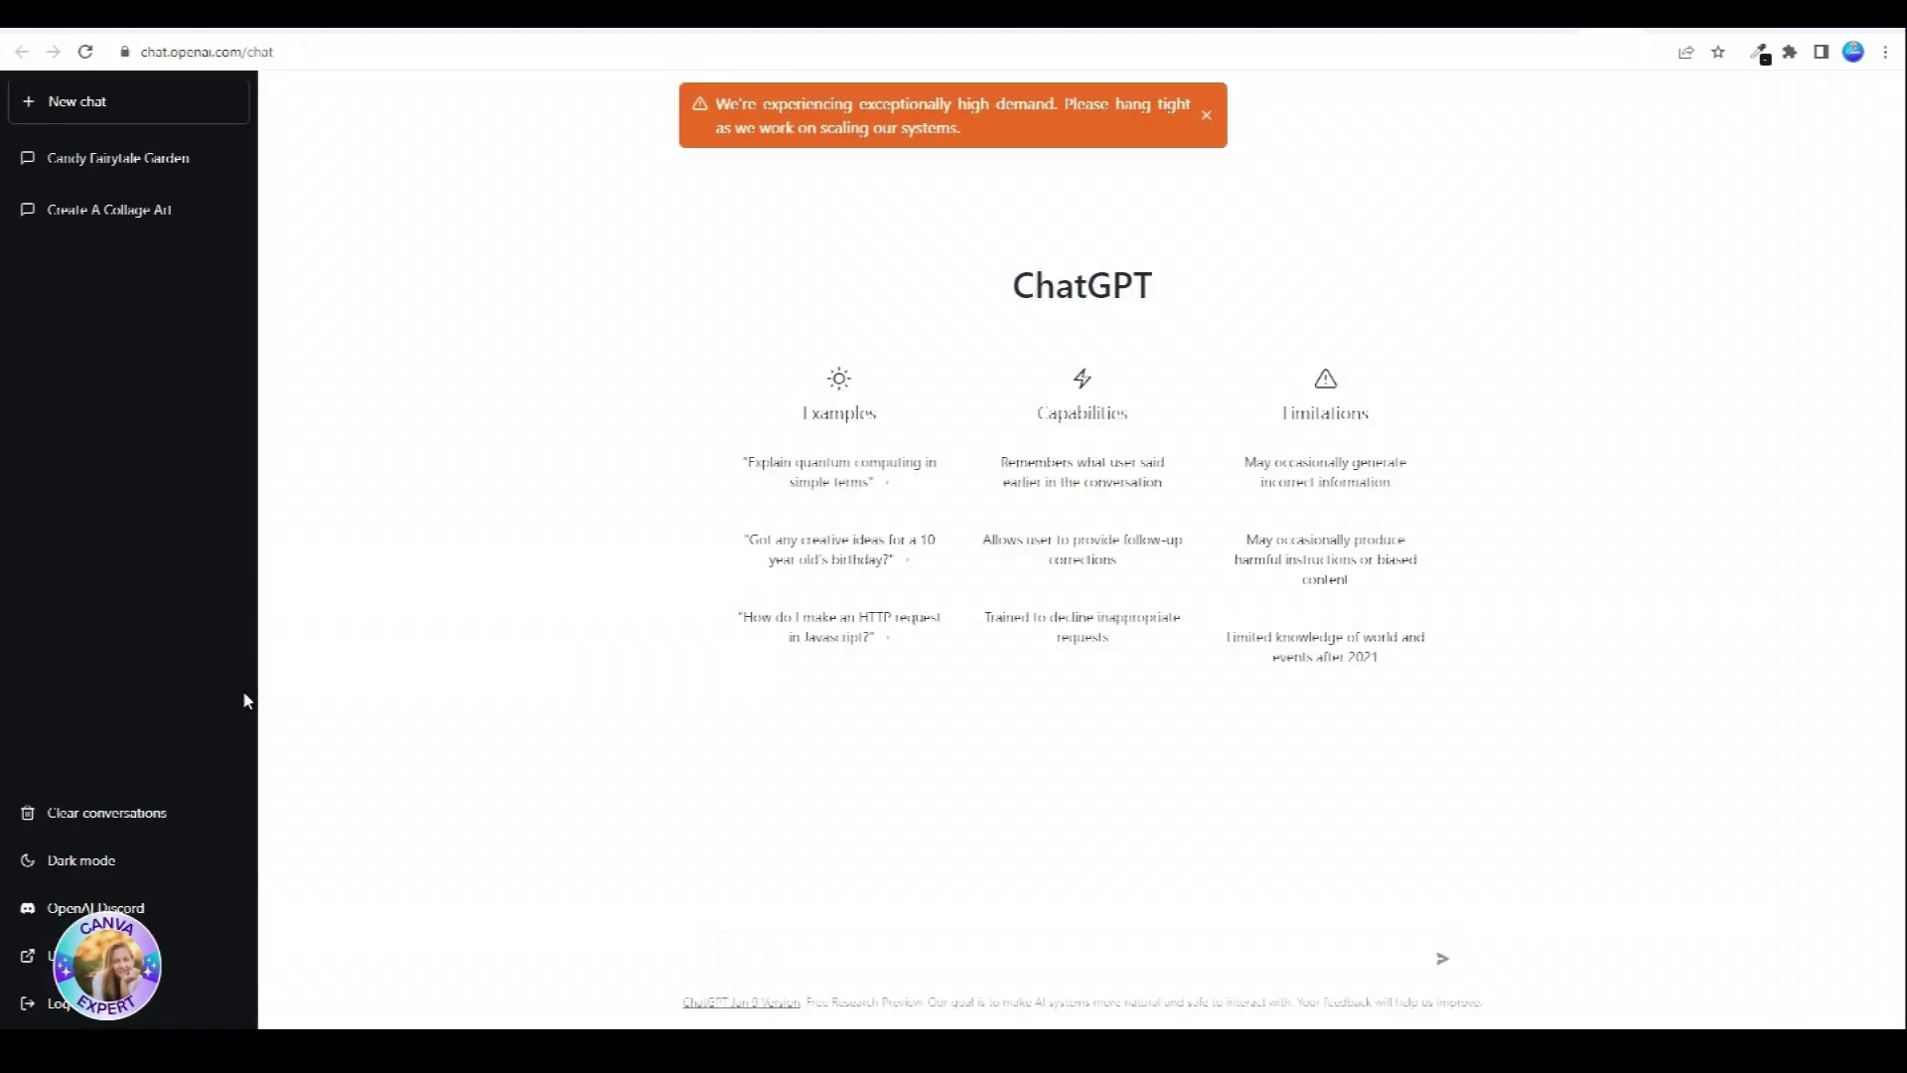
click(1208, 118)
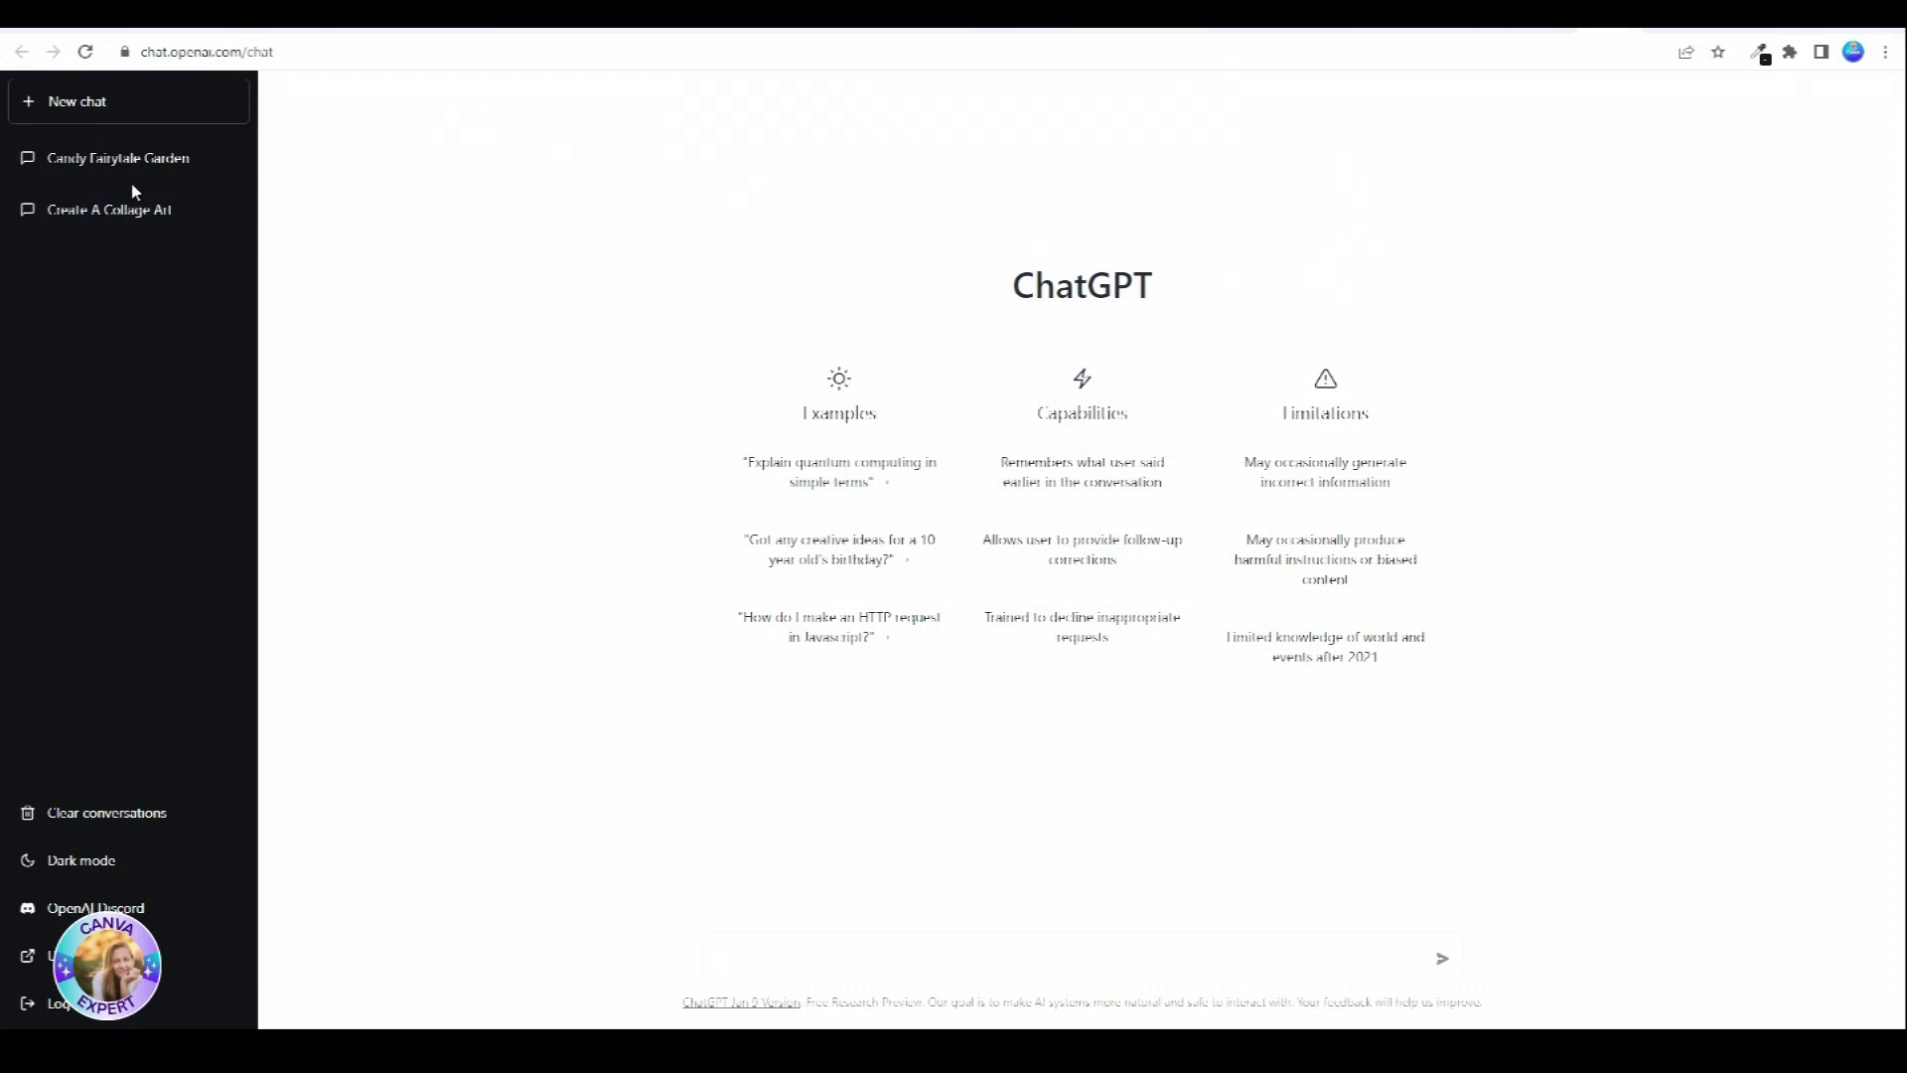
click(80, 214)
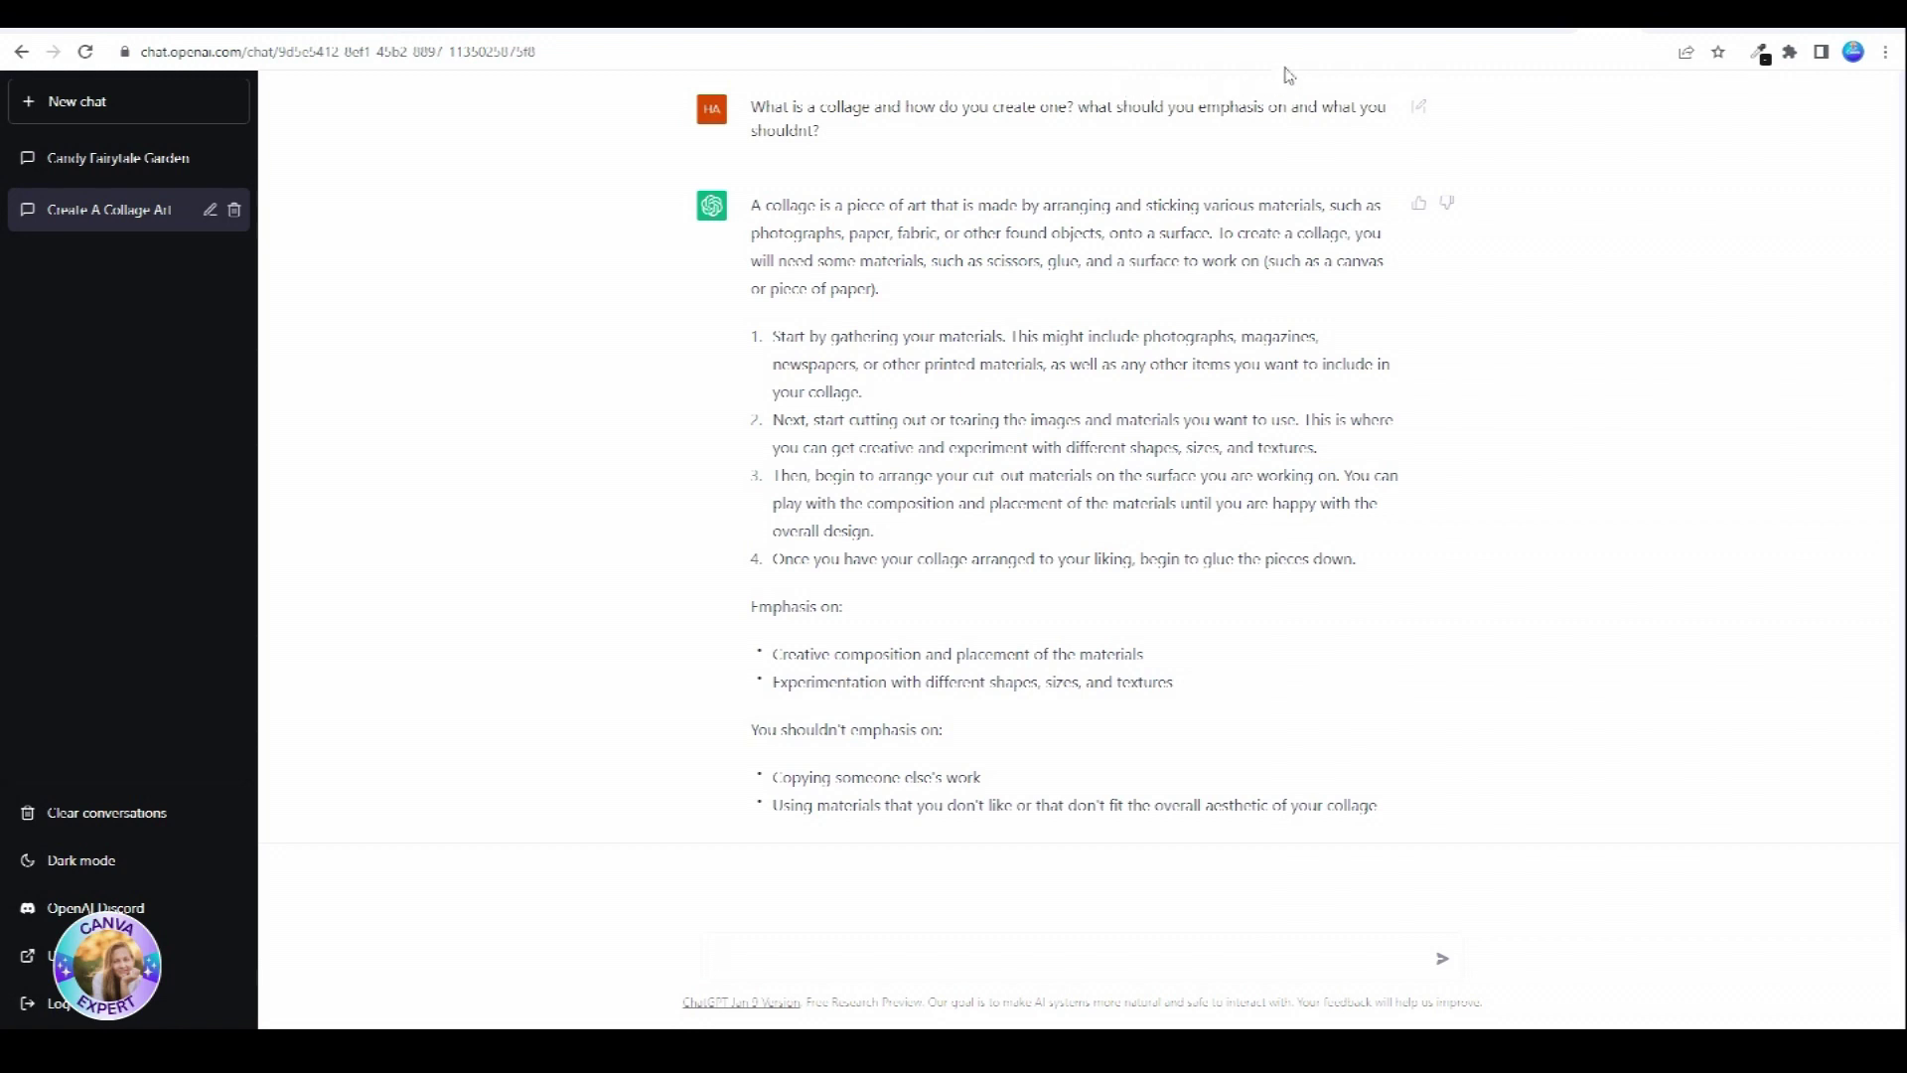
- Search Google for 'midjourney' in a new tab and open the official Midjourney site
click(1311, 35)
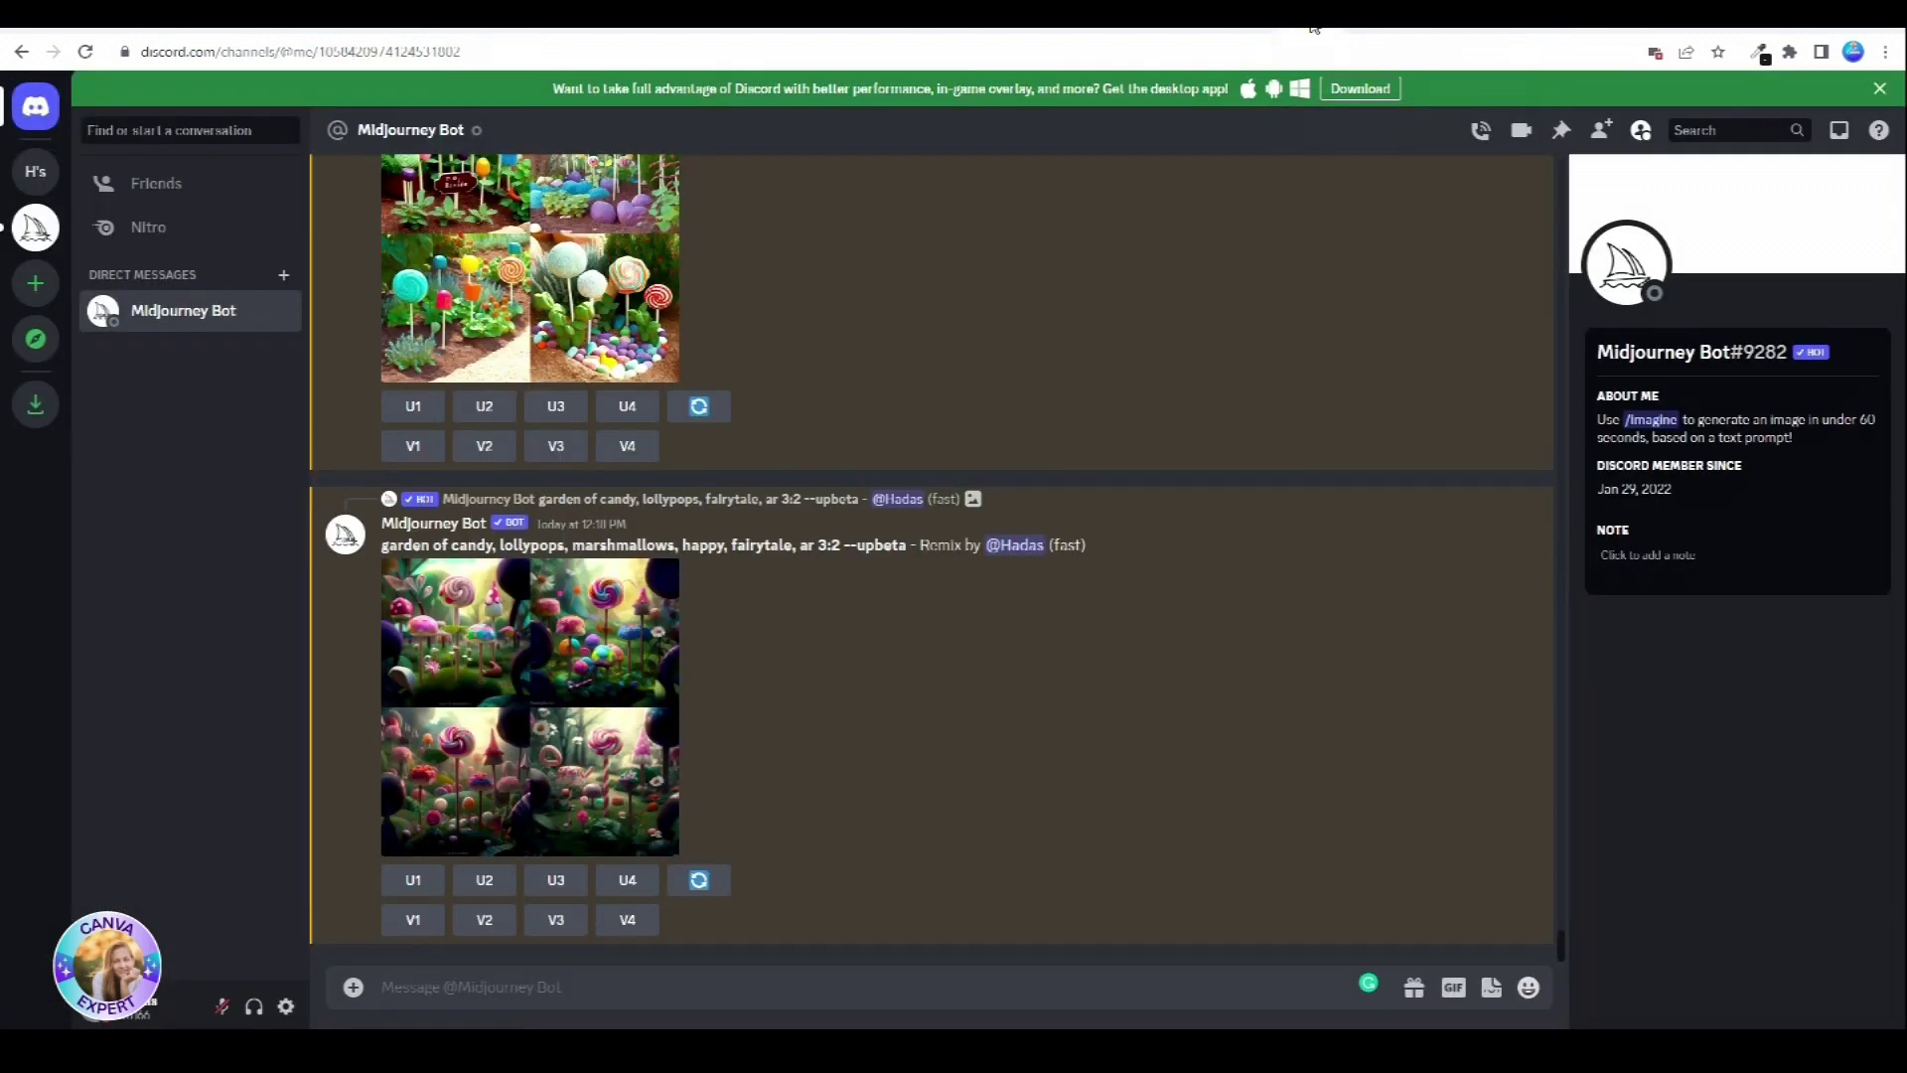
click(1629, 31)
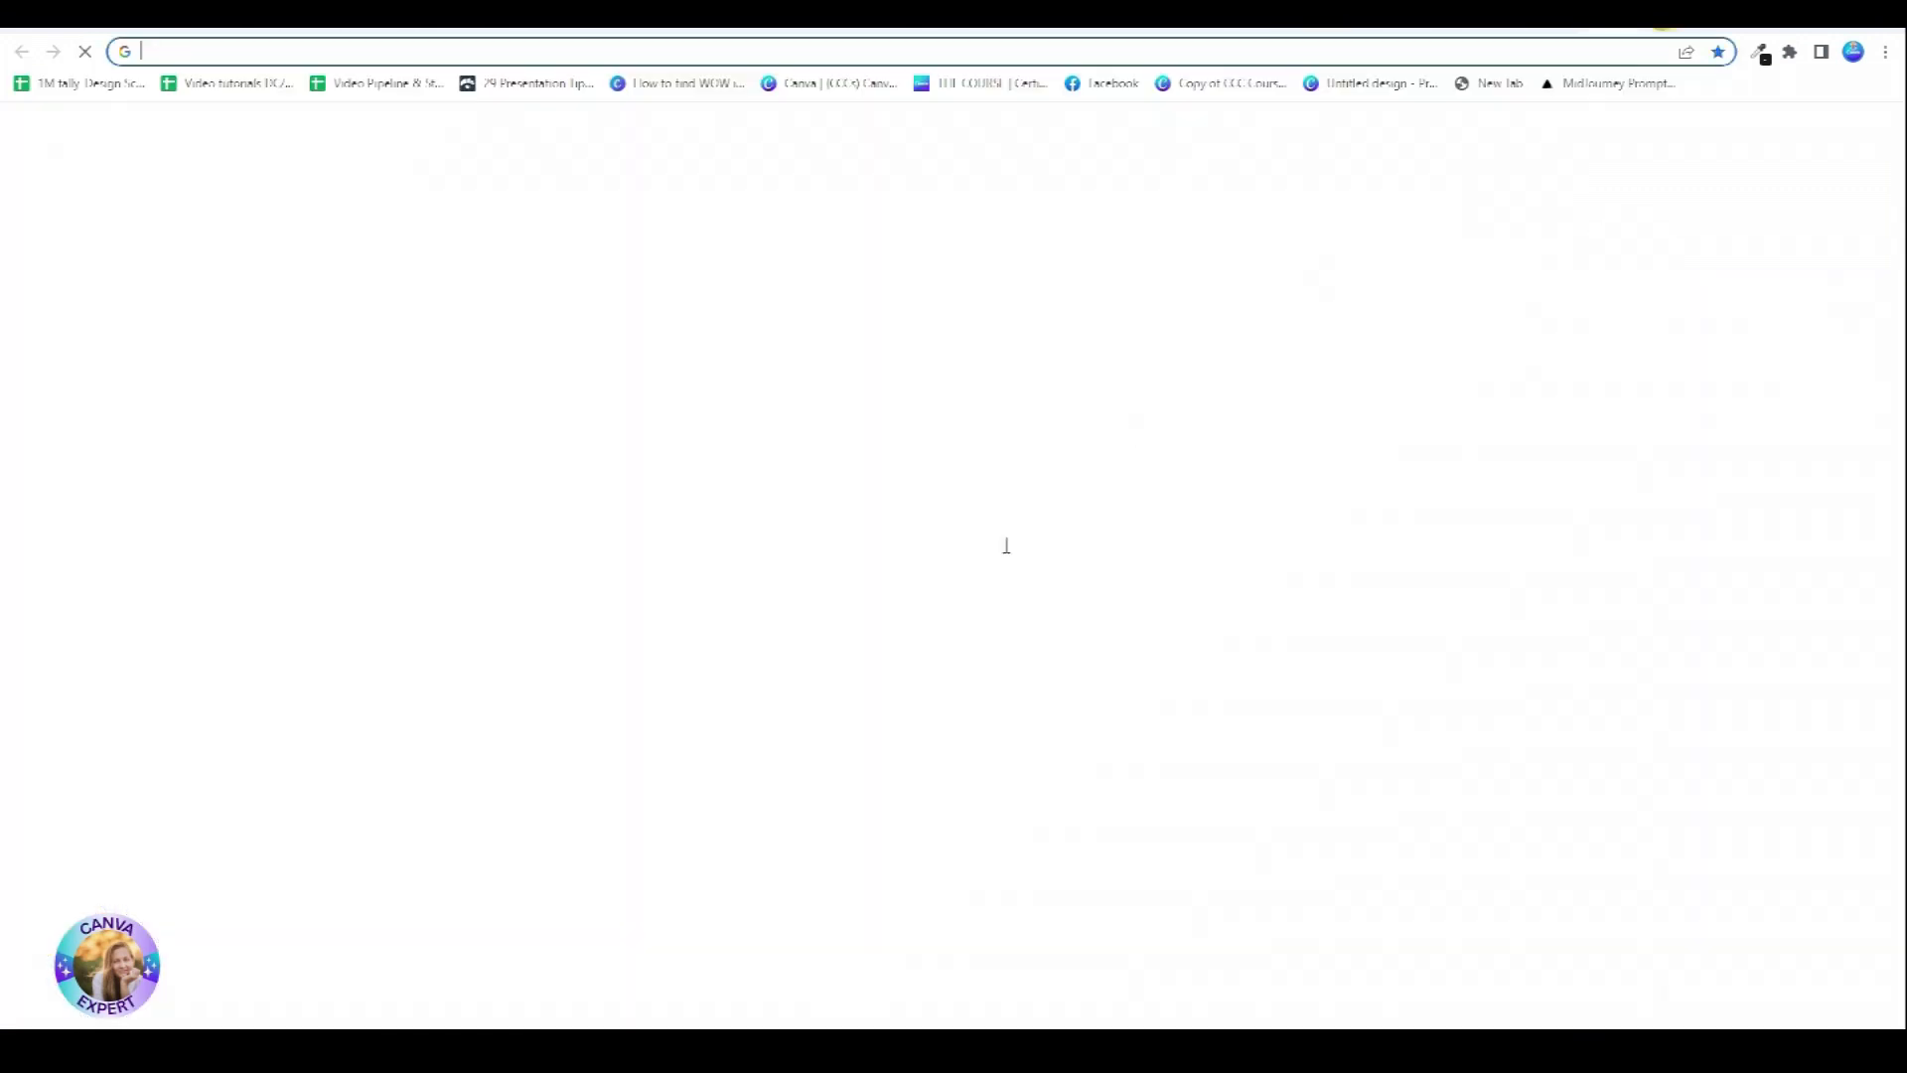
click(874, 429)
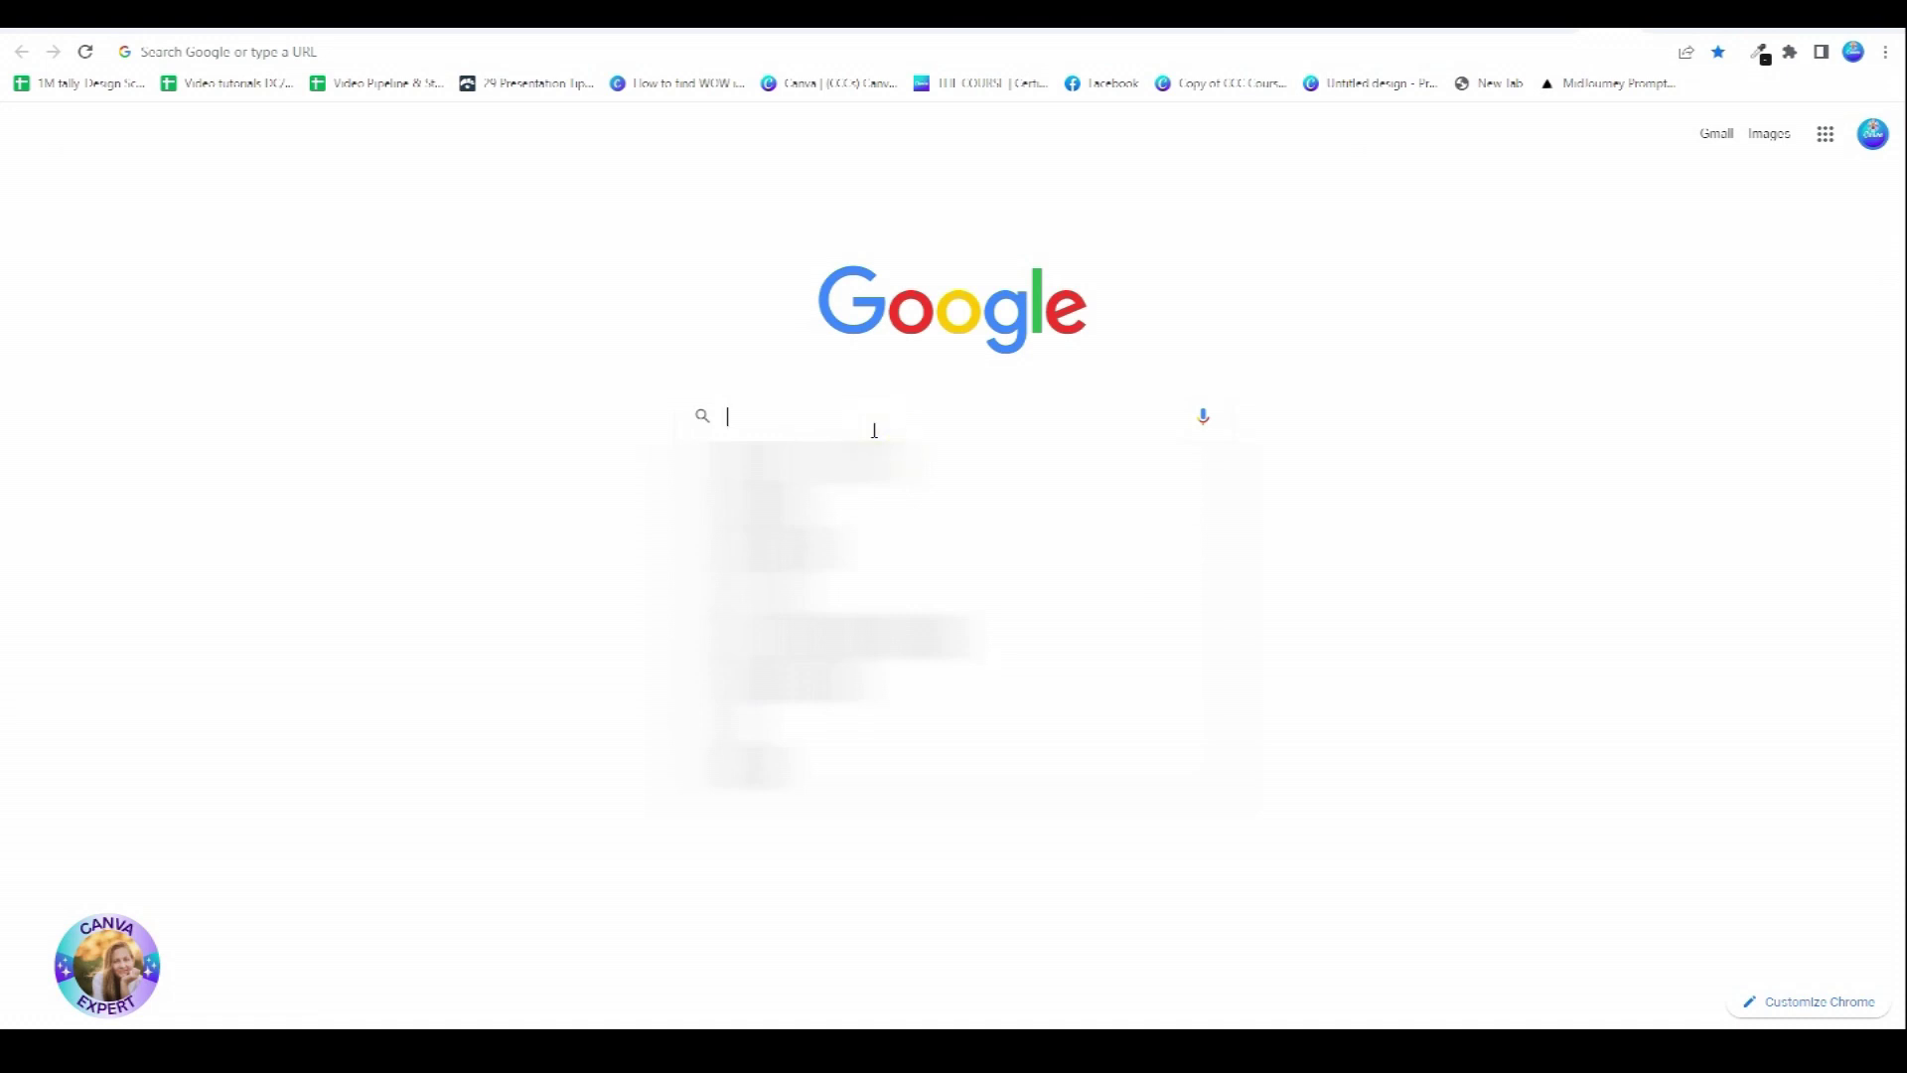
text(midjourney)
key(Return)
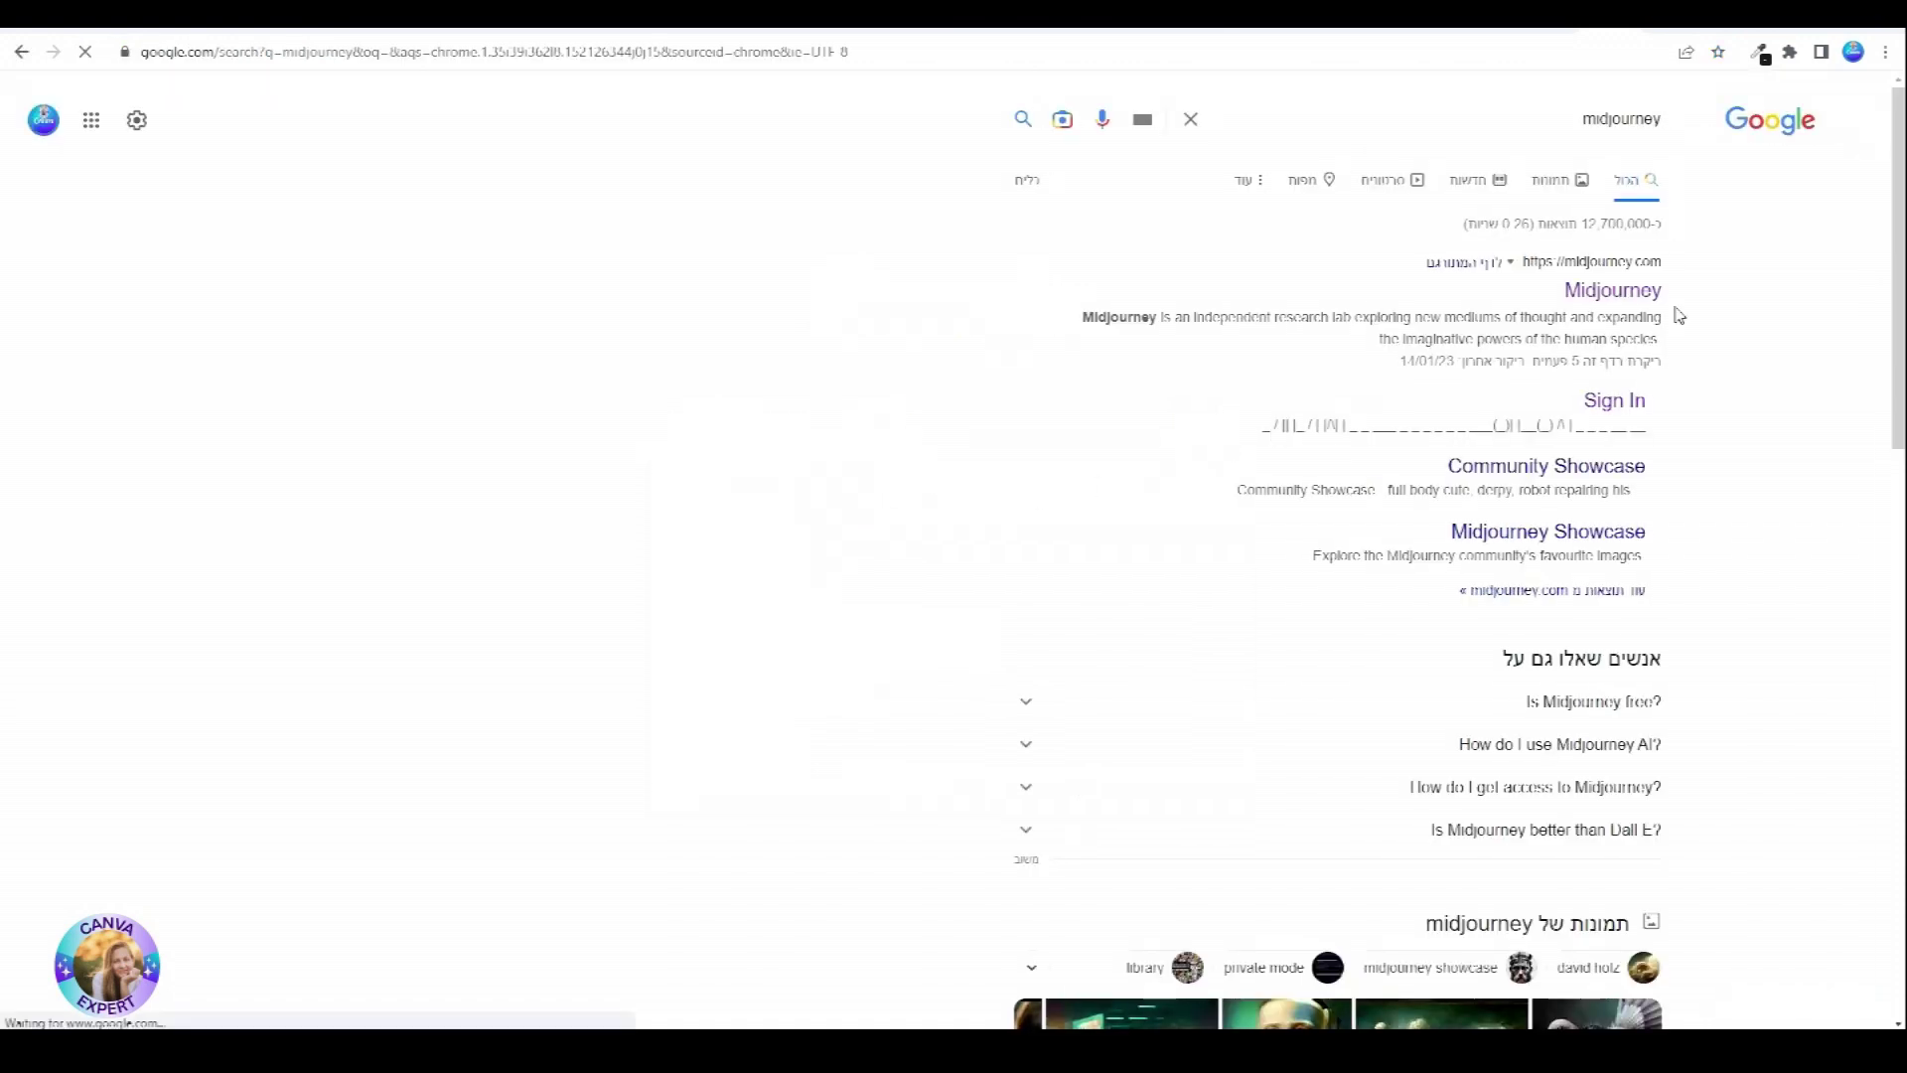
click(1629, 292)
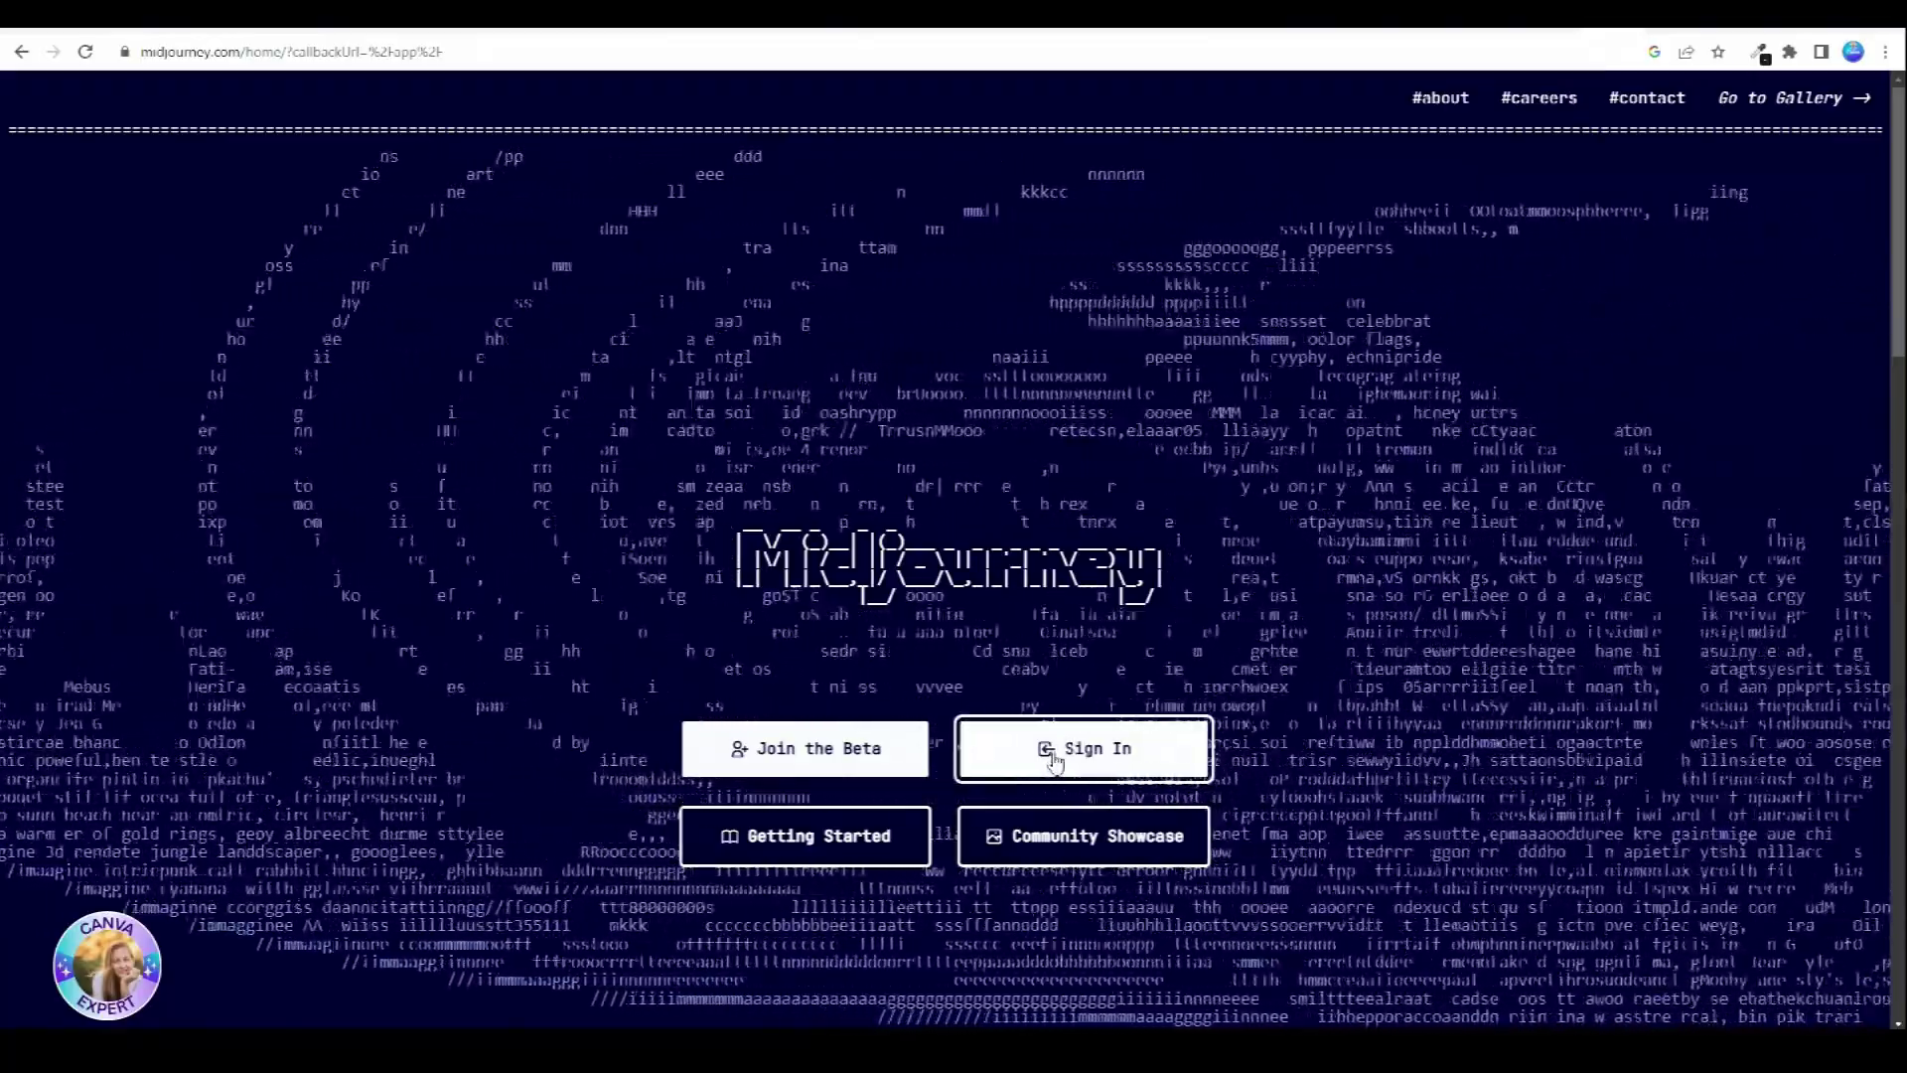
- Join the Midjourney beta on Discord and browse community images in the newbies-31 channel
click(874, 765)
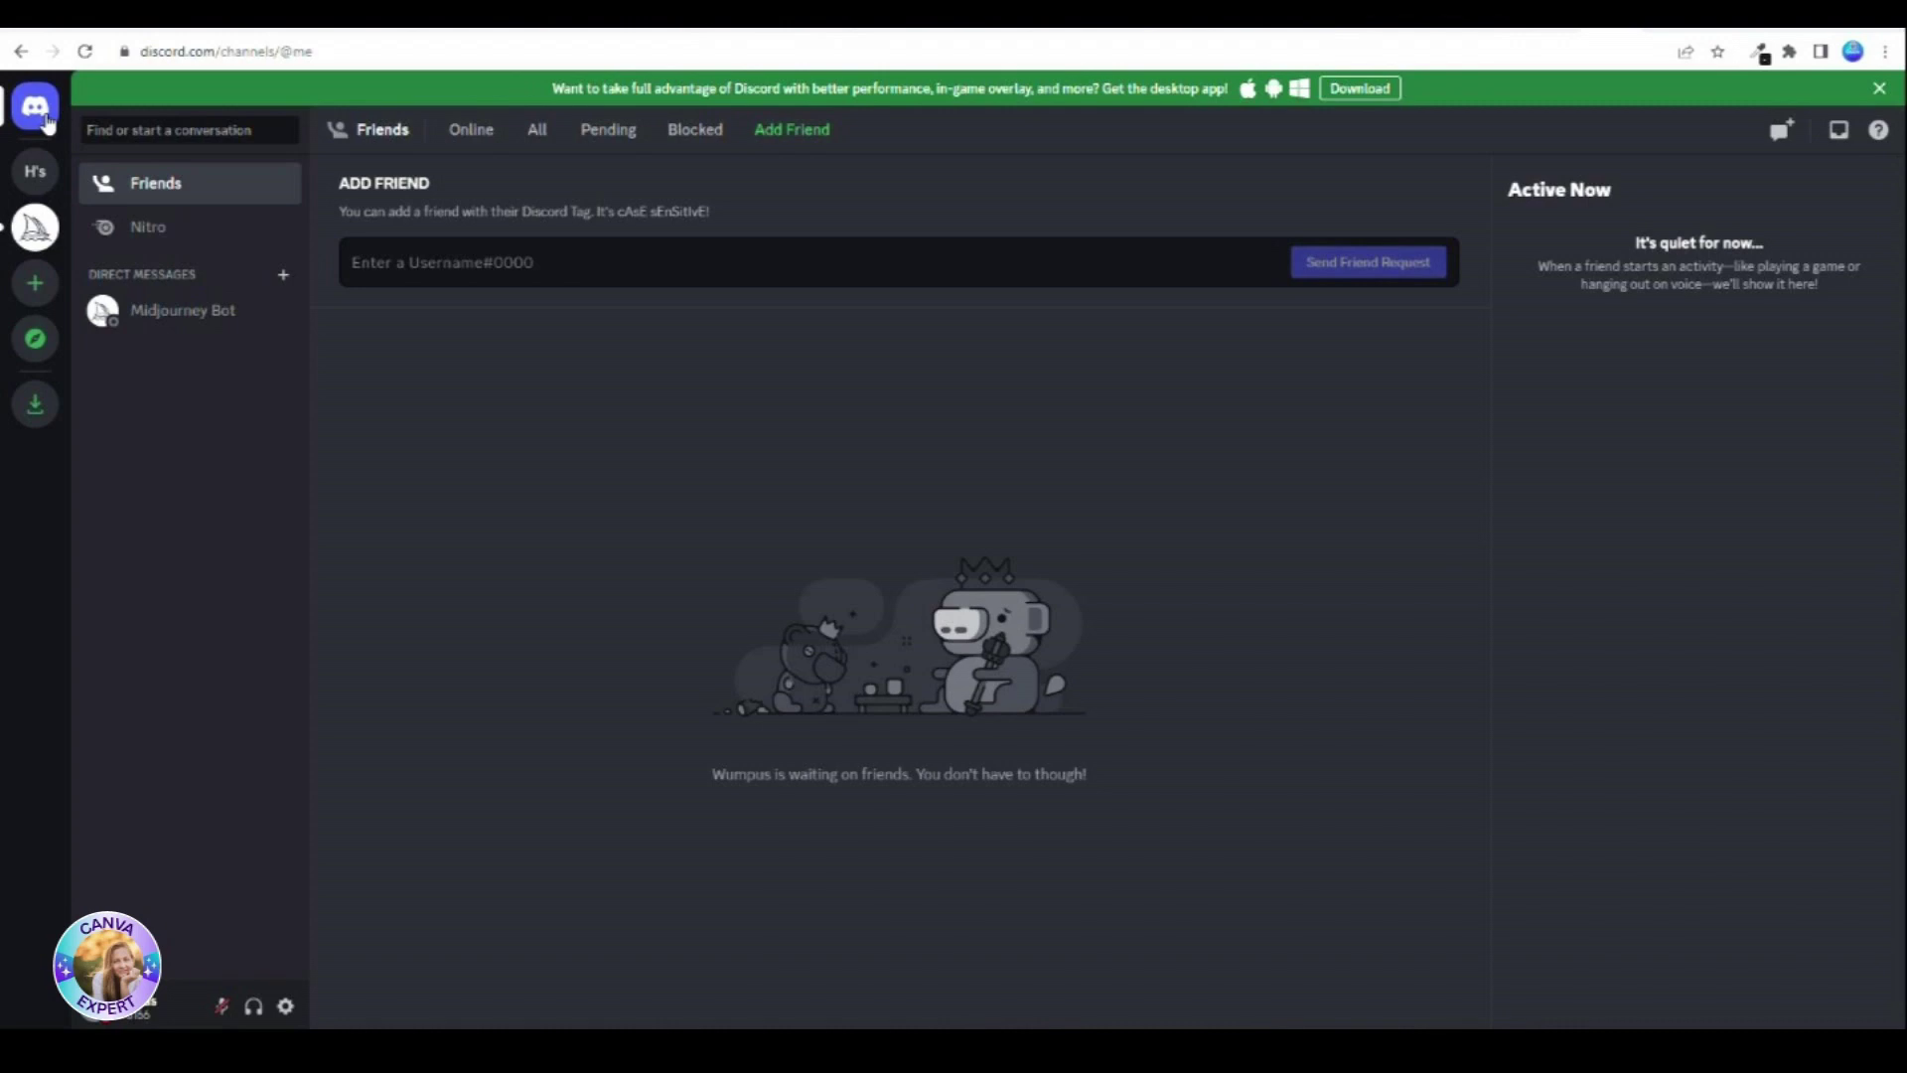
click(35, 226)
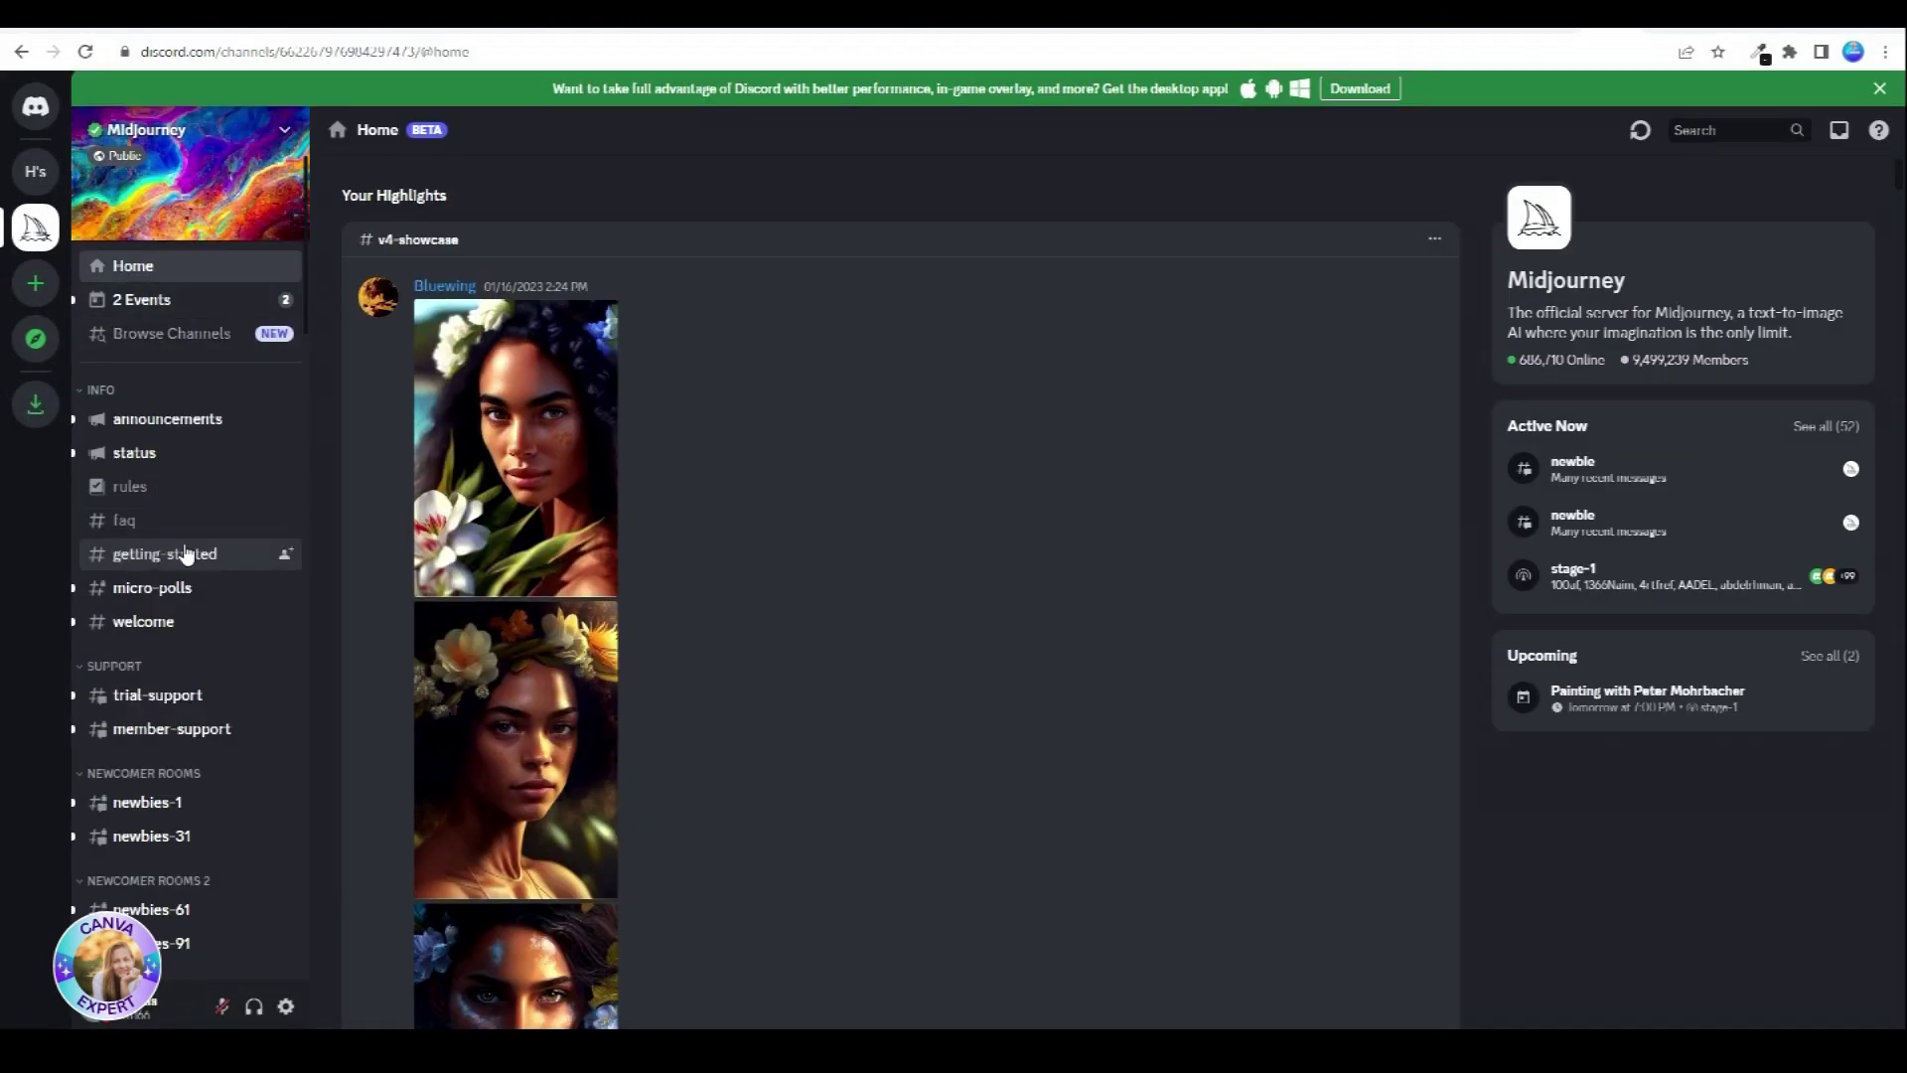
scroll(186, 553, down, 3)
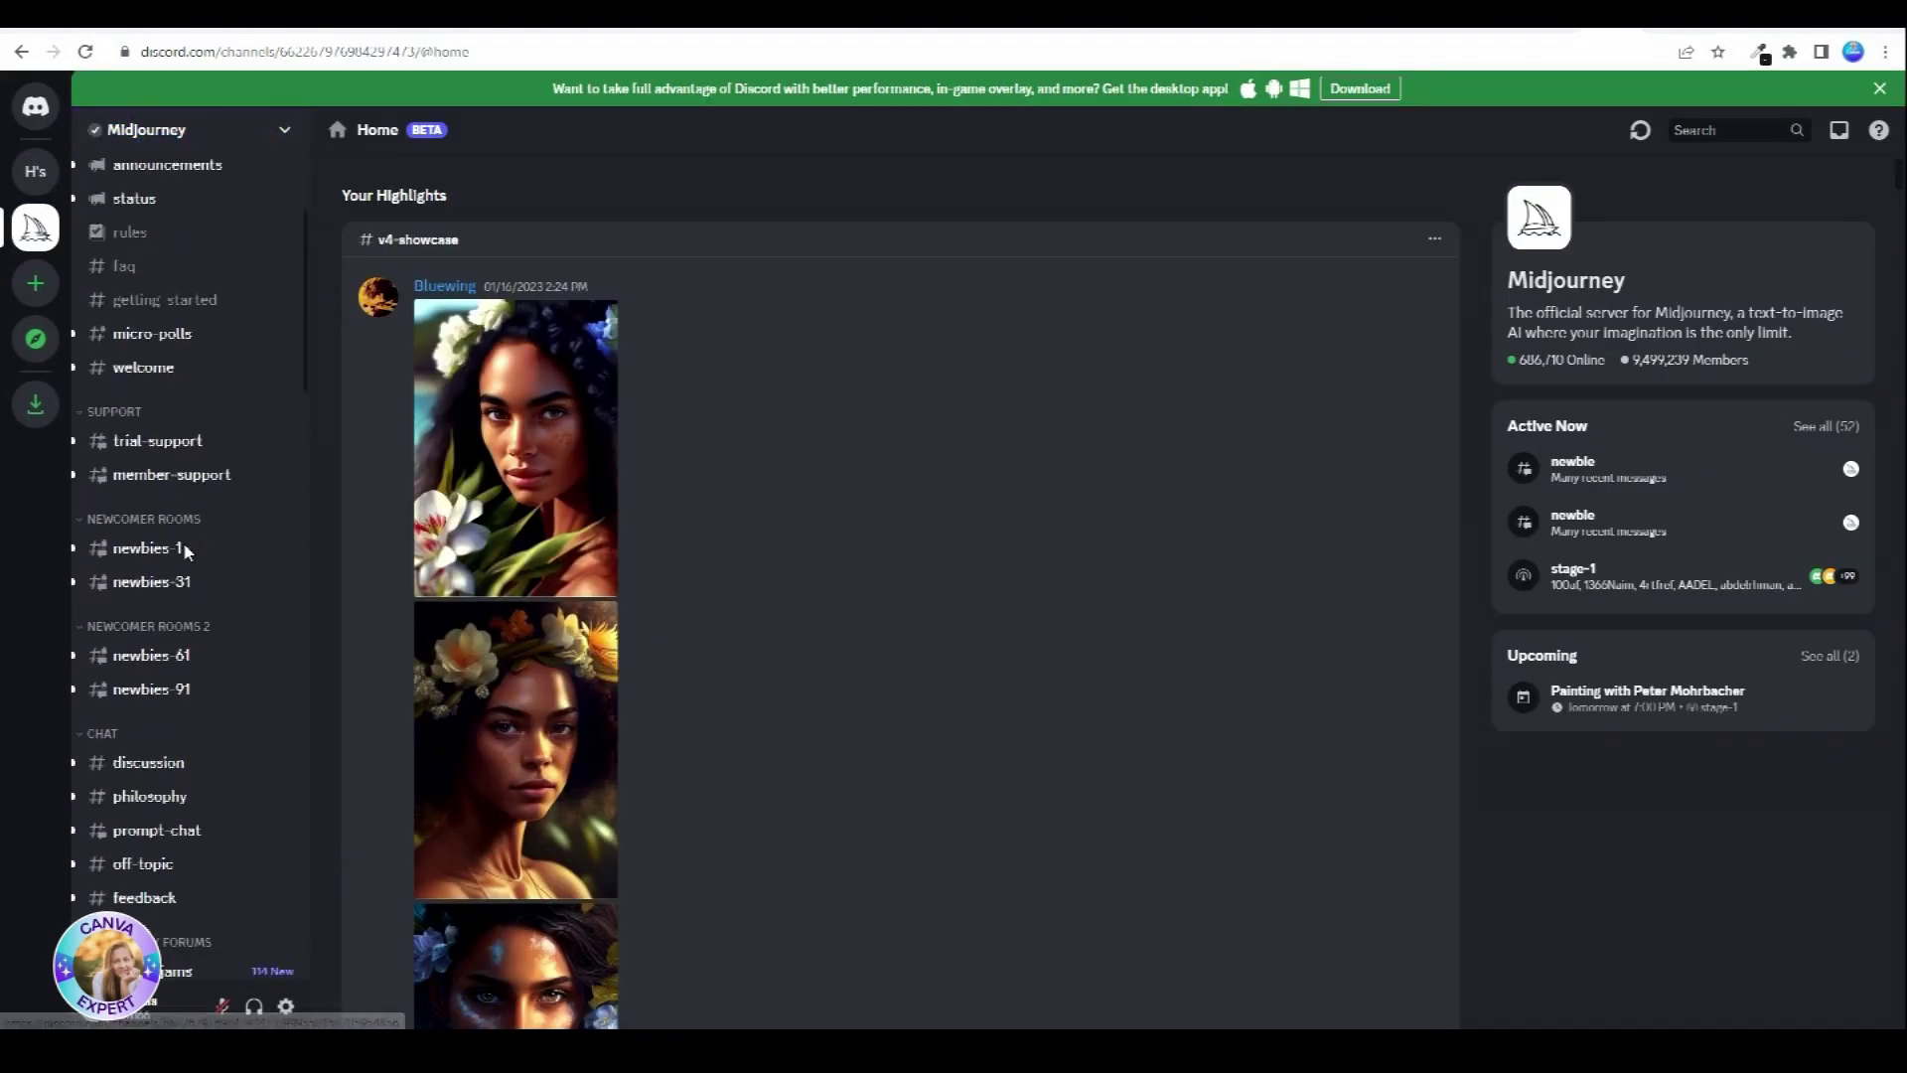
scroll(183, 542, up, 3)
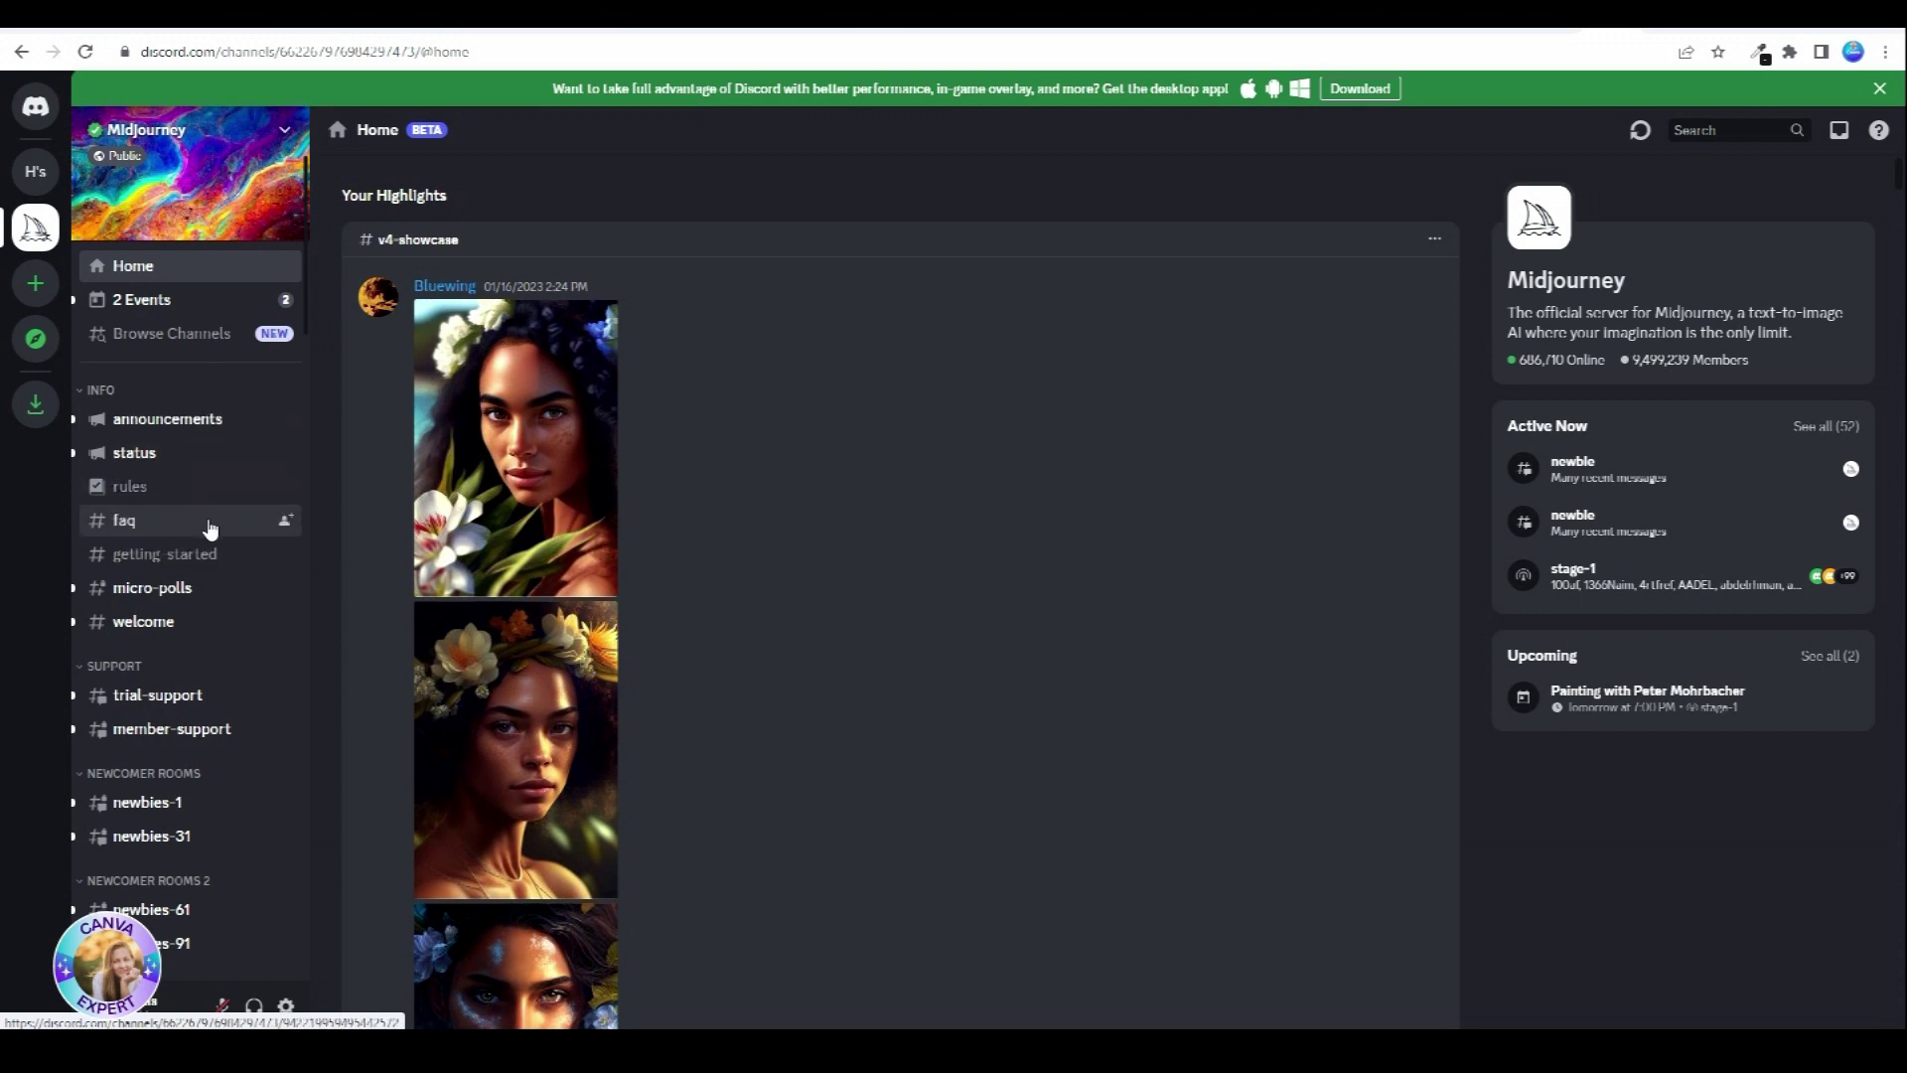
scroll(206, 521, down, 3)
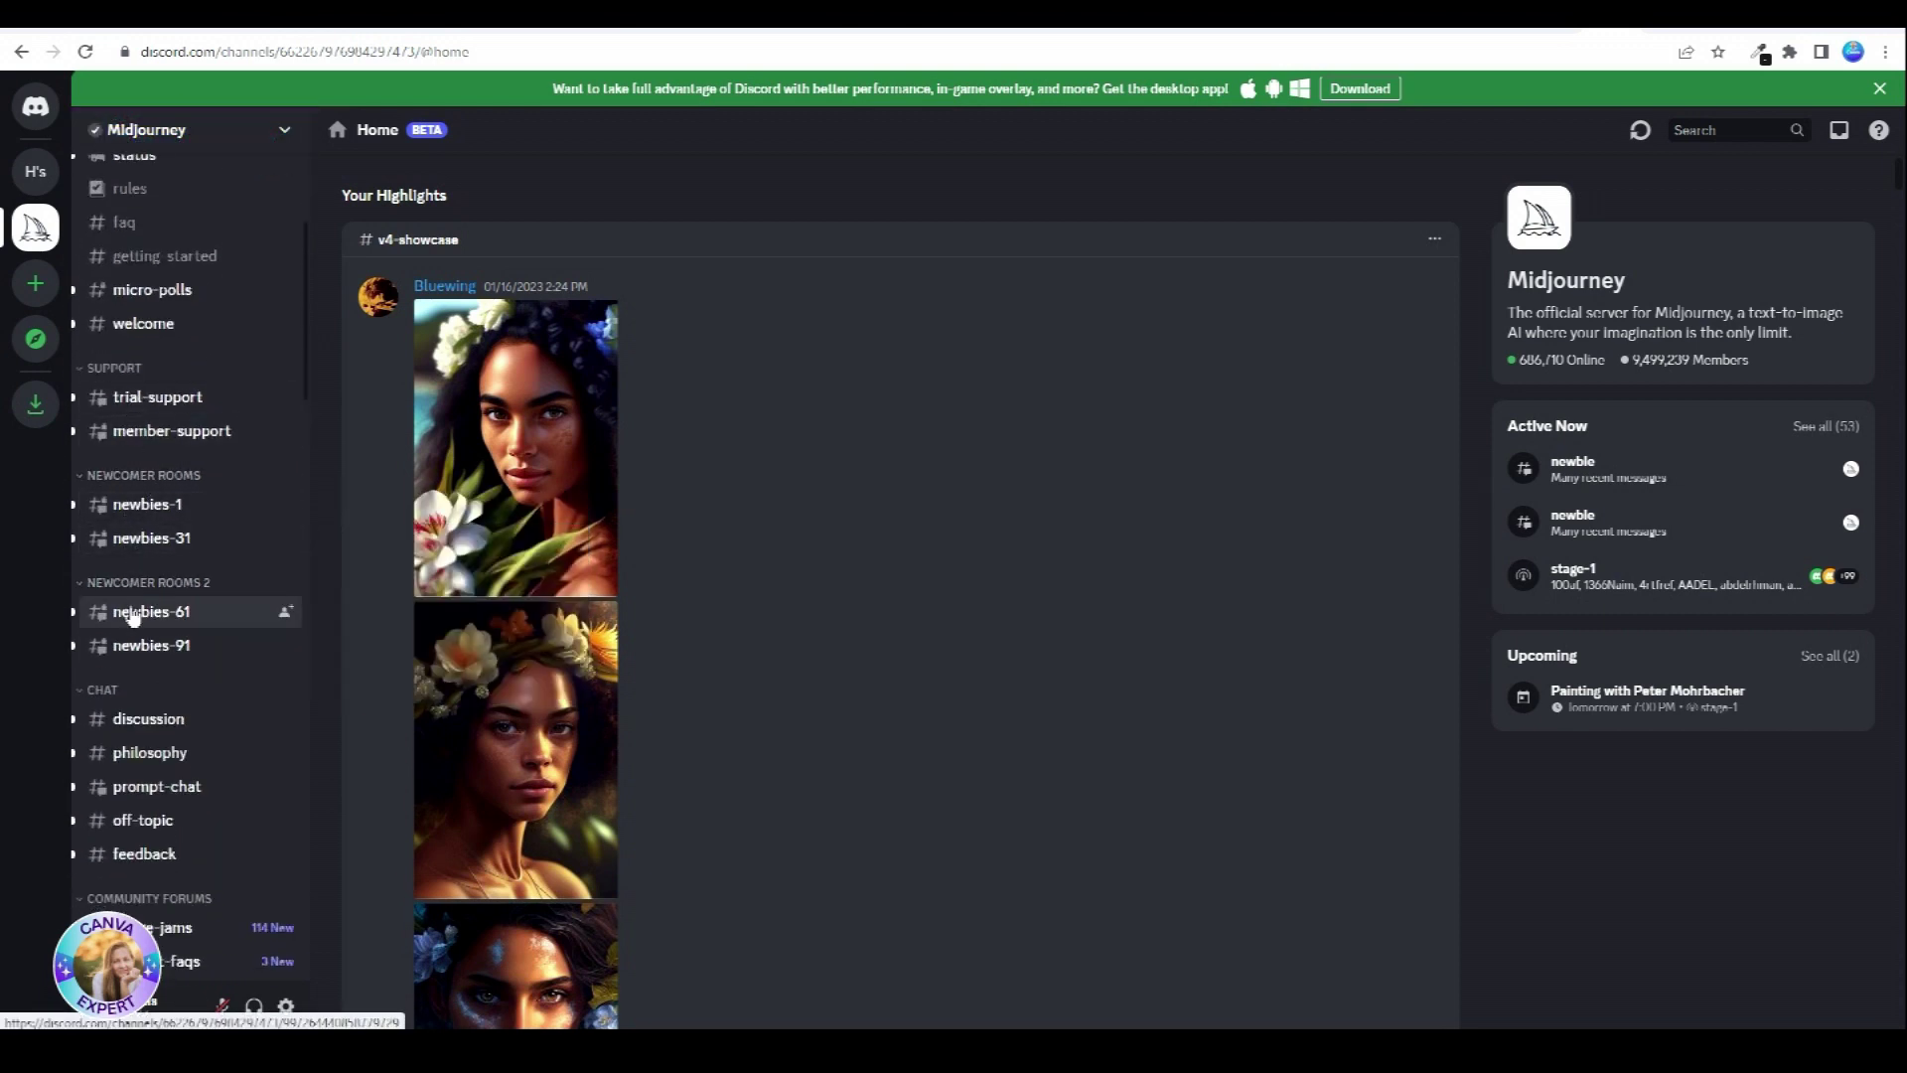
click(129, 537)
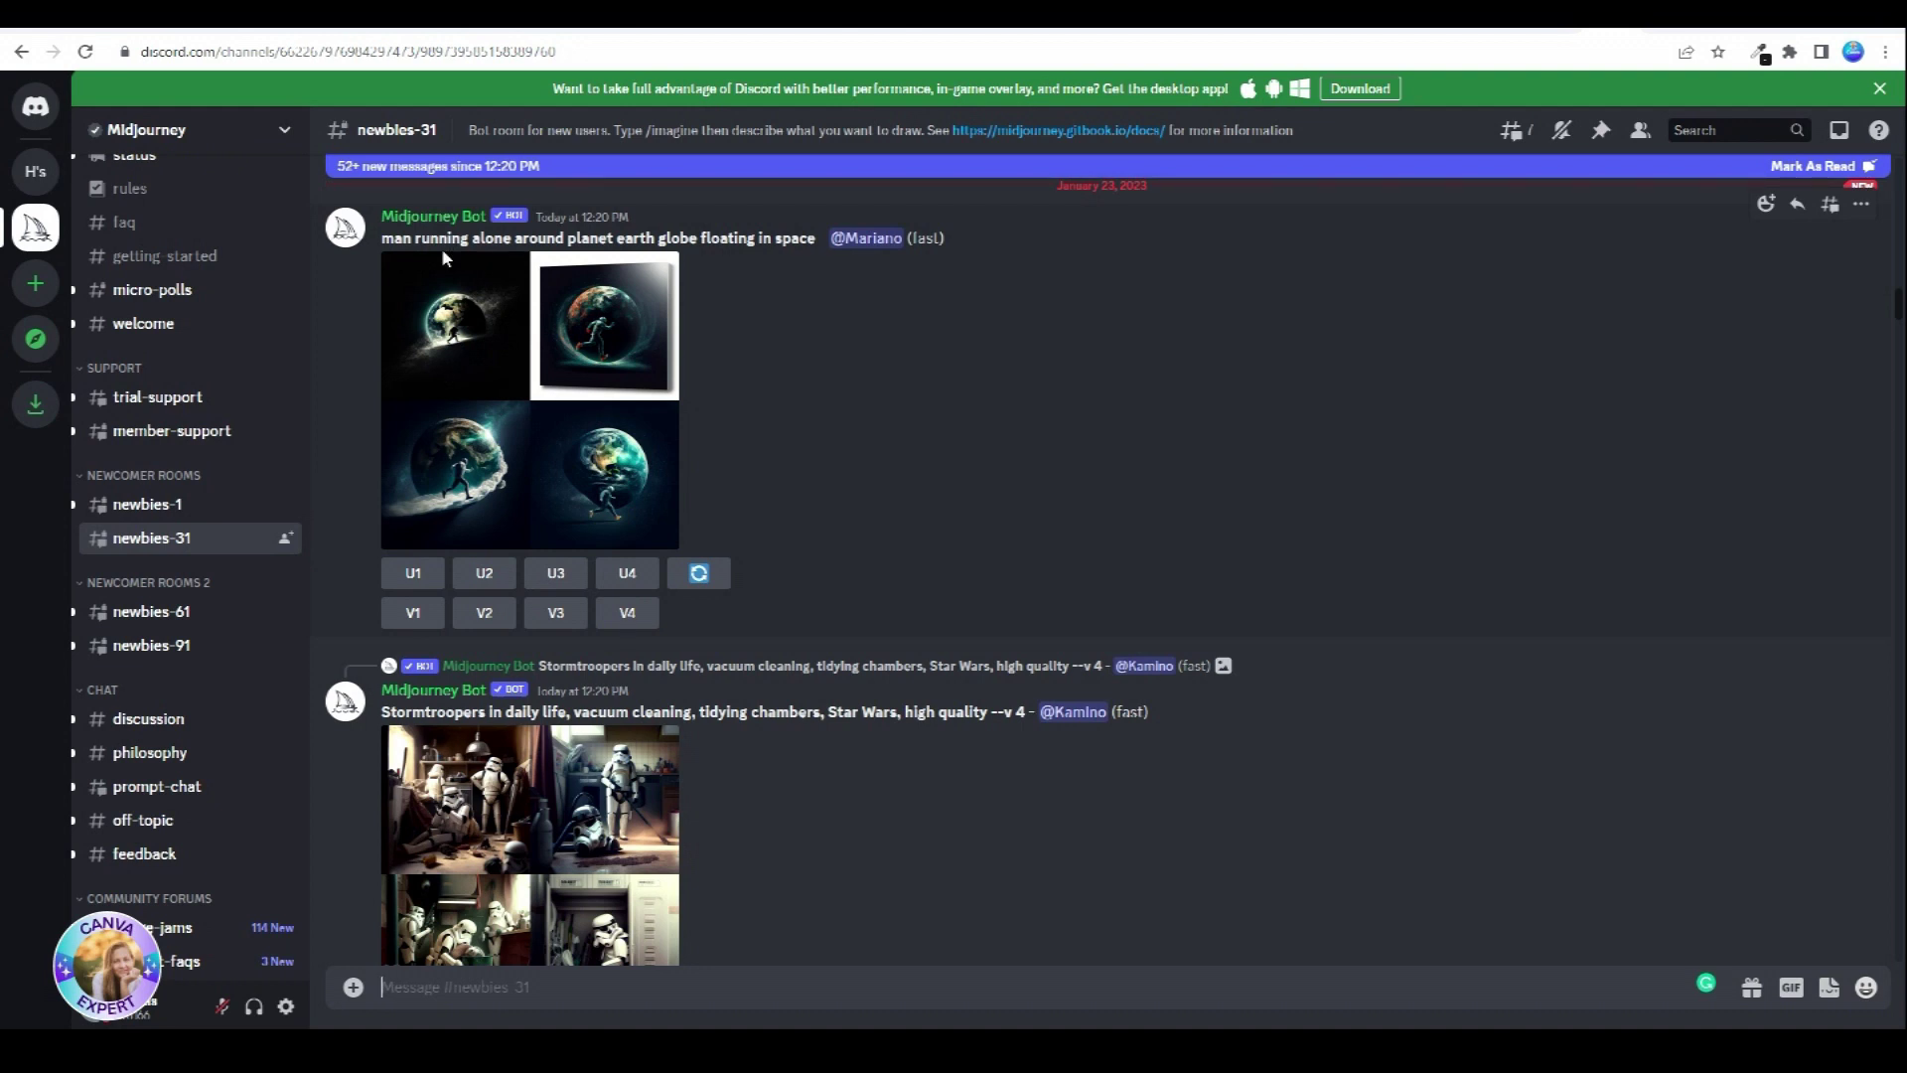
scroll(695, 596, down, 7)
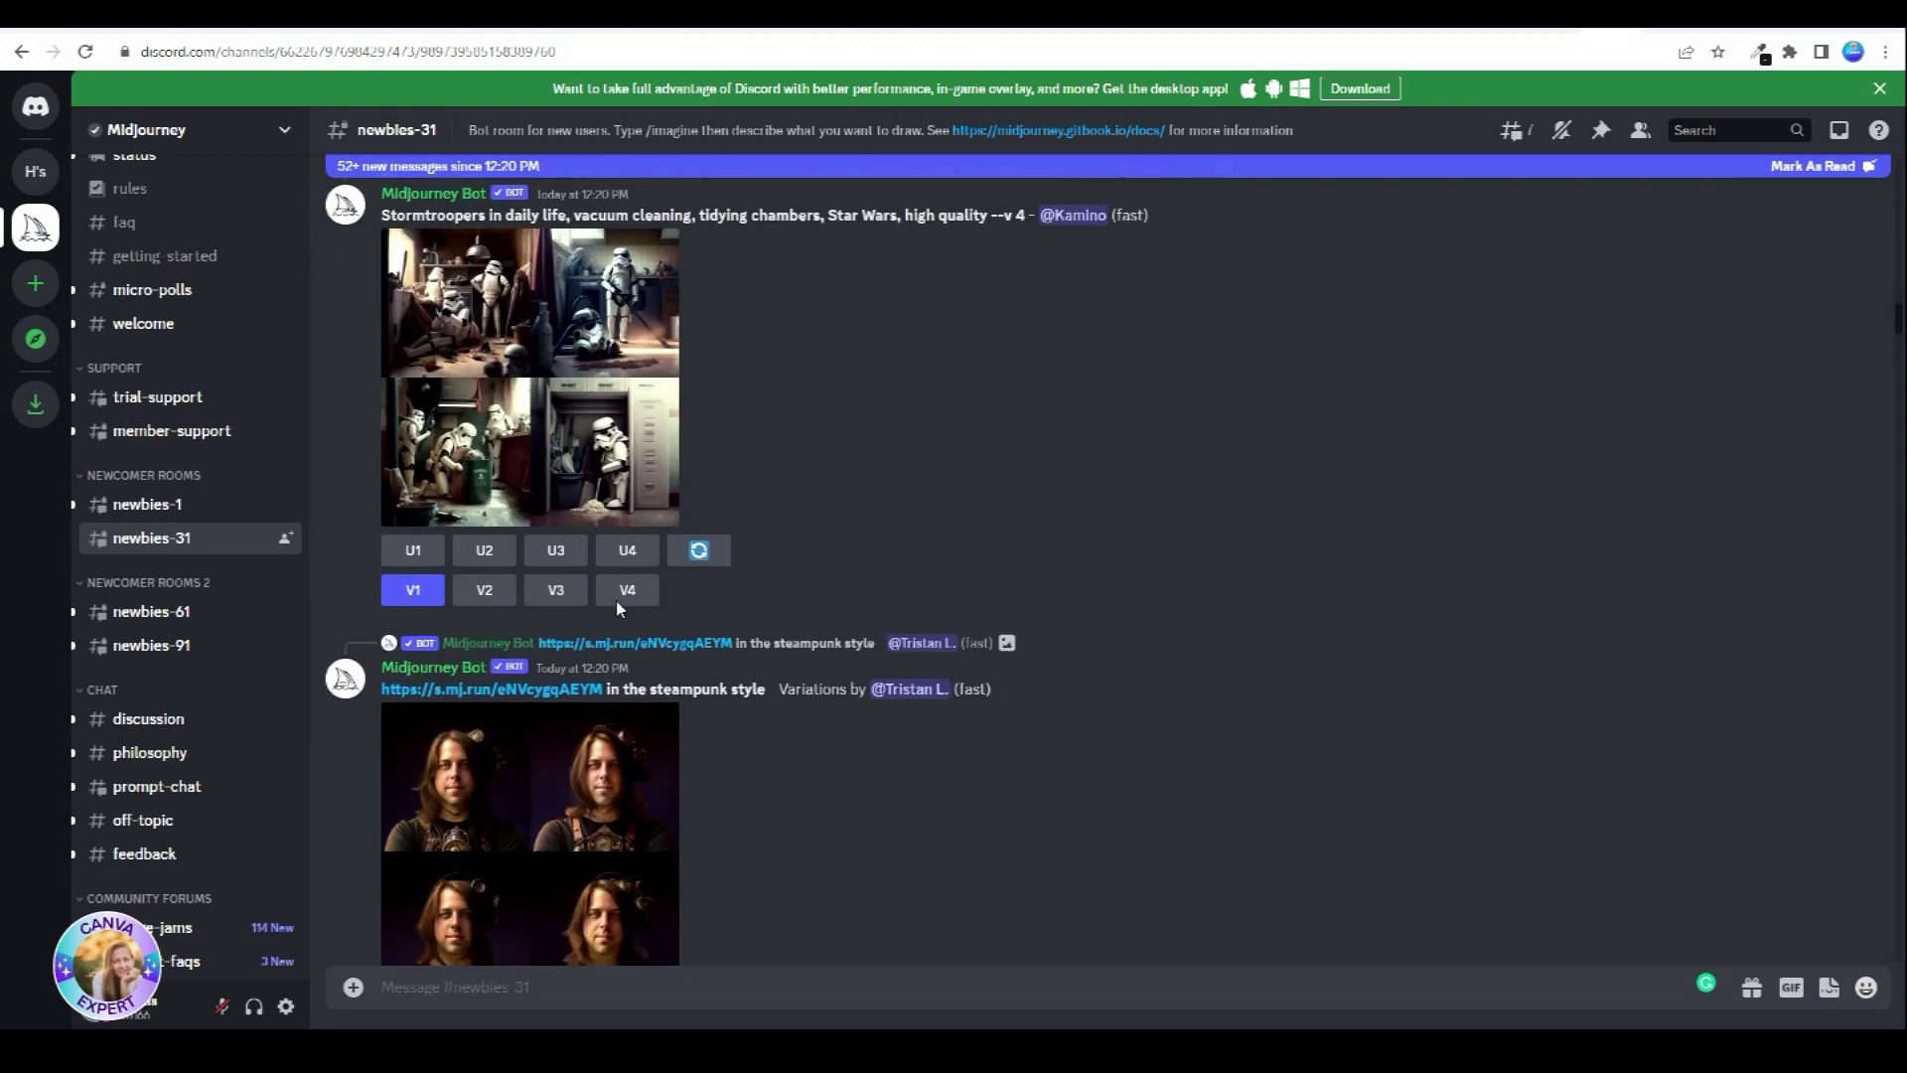
scroll(616, 612, down, 3)
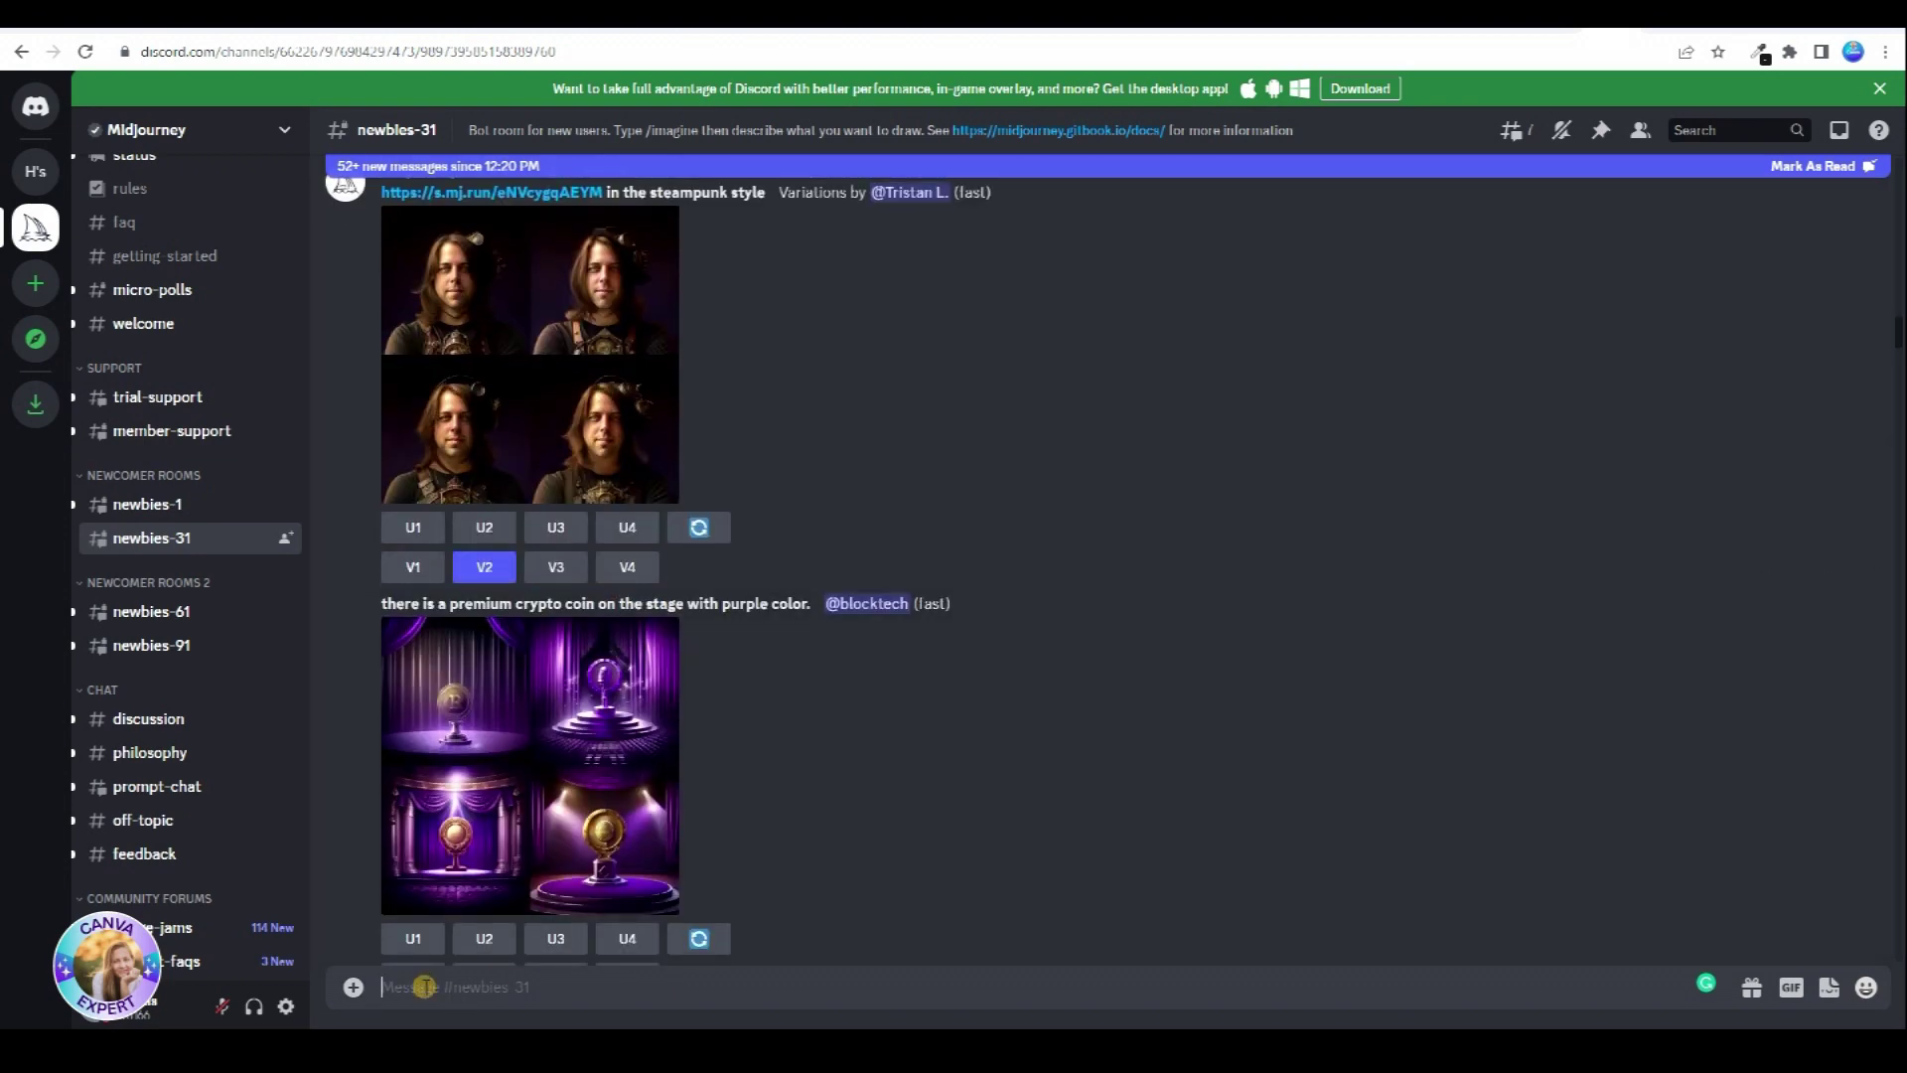
- Send a 'candy garden' /imagine prompt to the Midjourney Bot in direct messages
text(/)
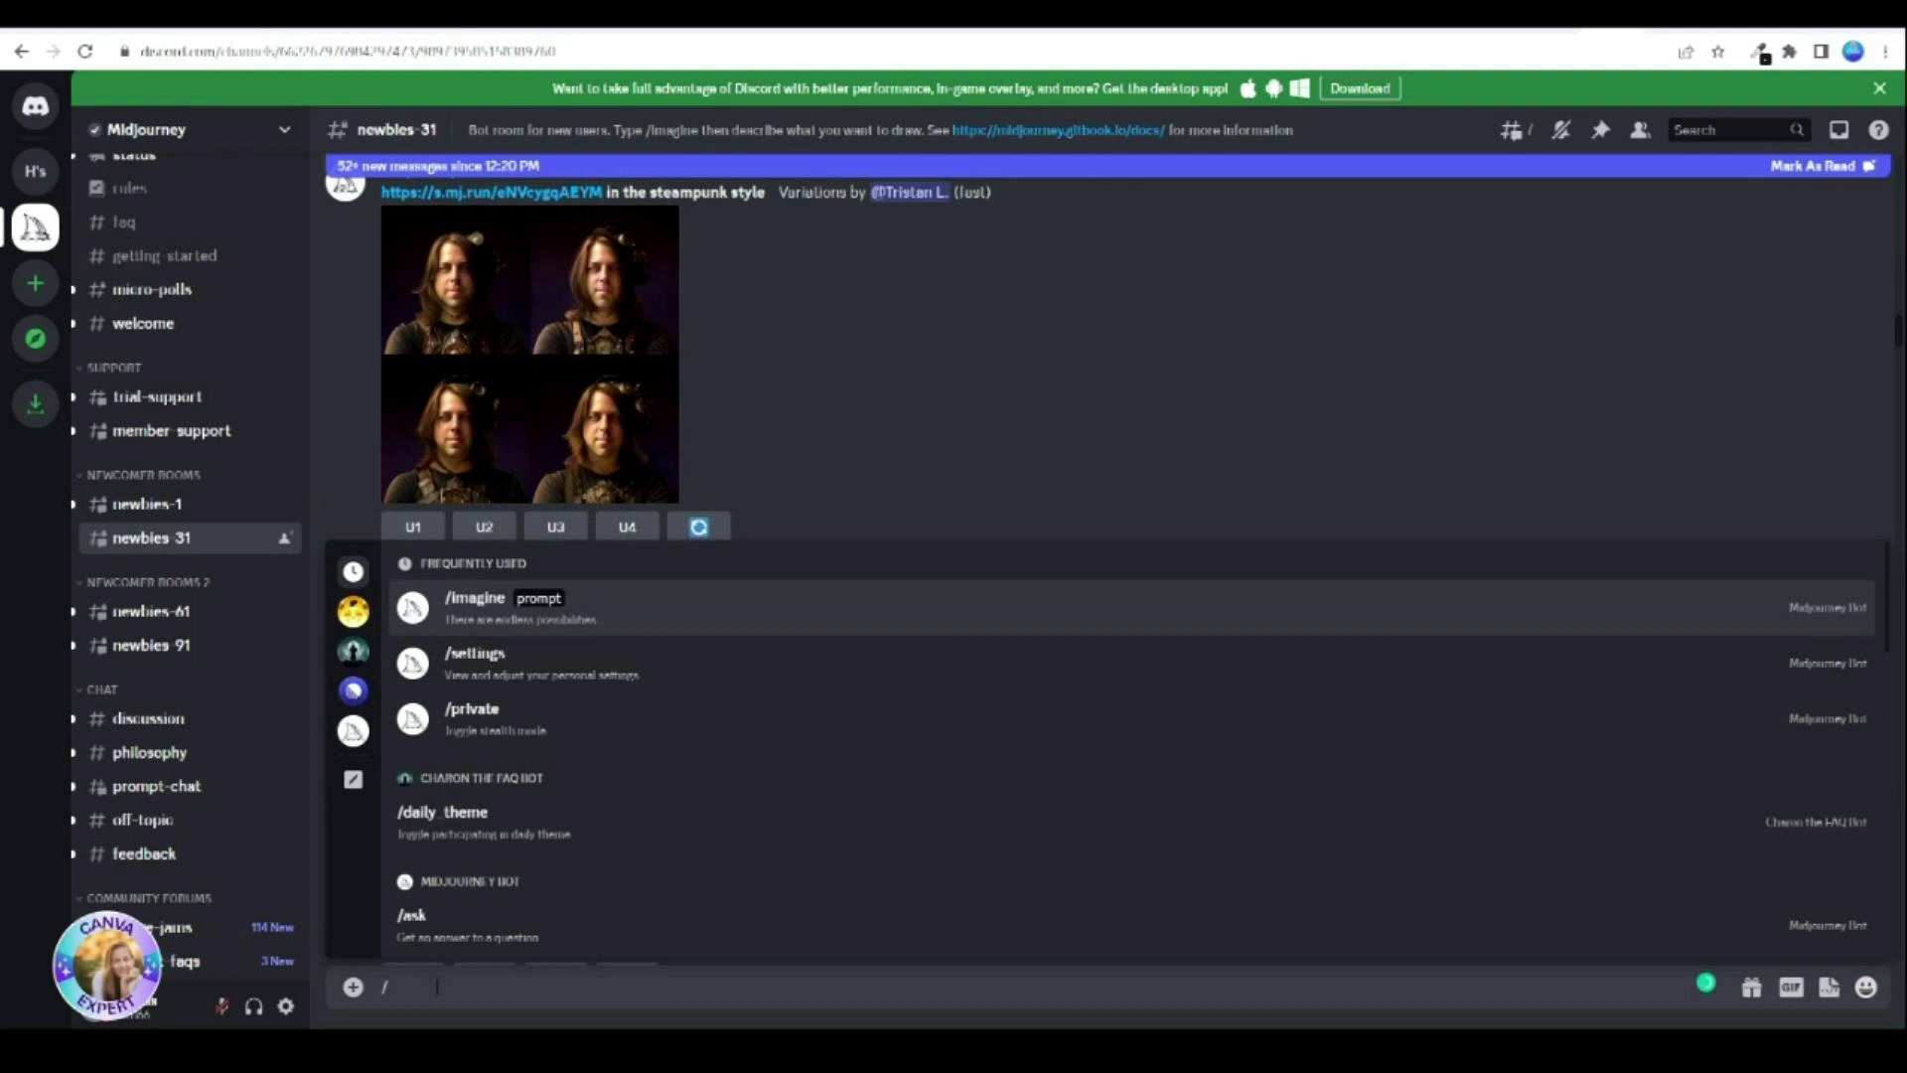
text(imagine)
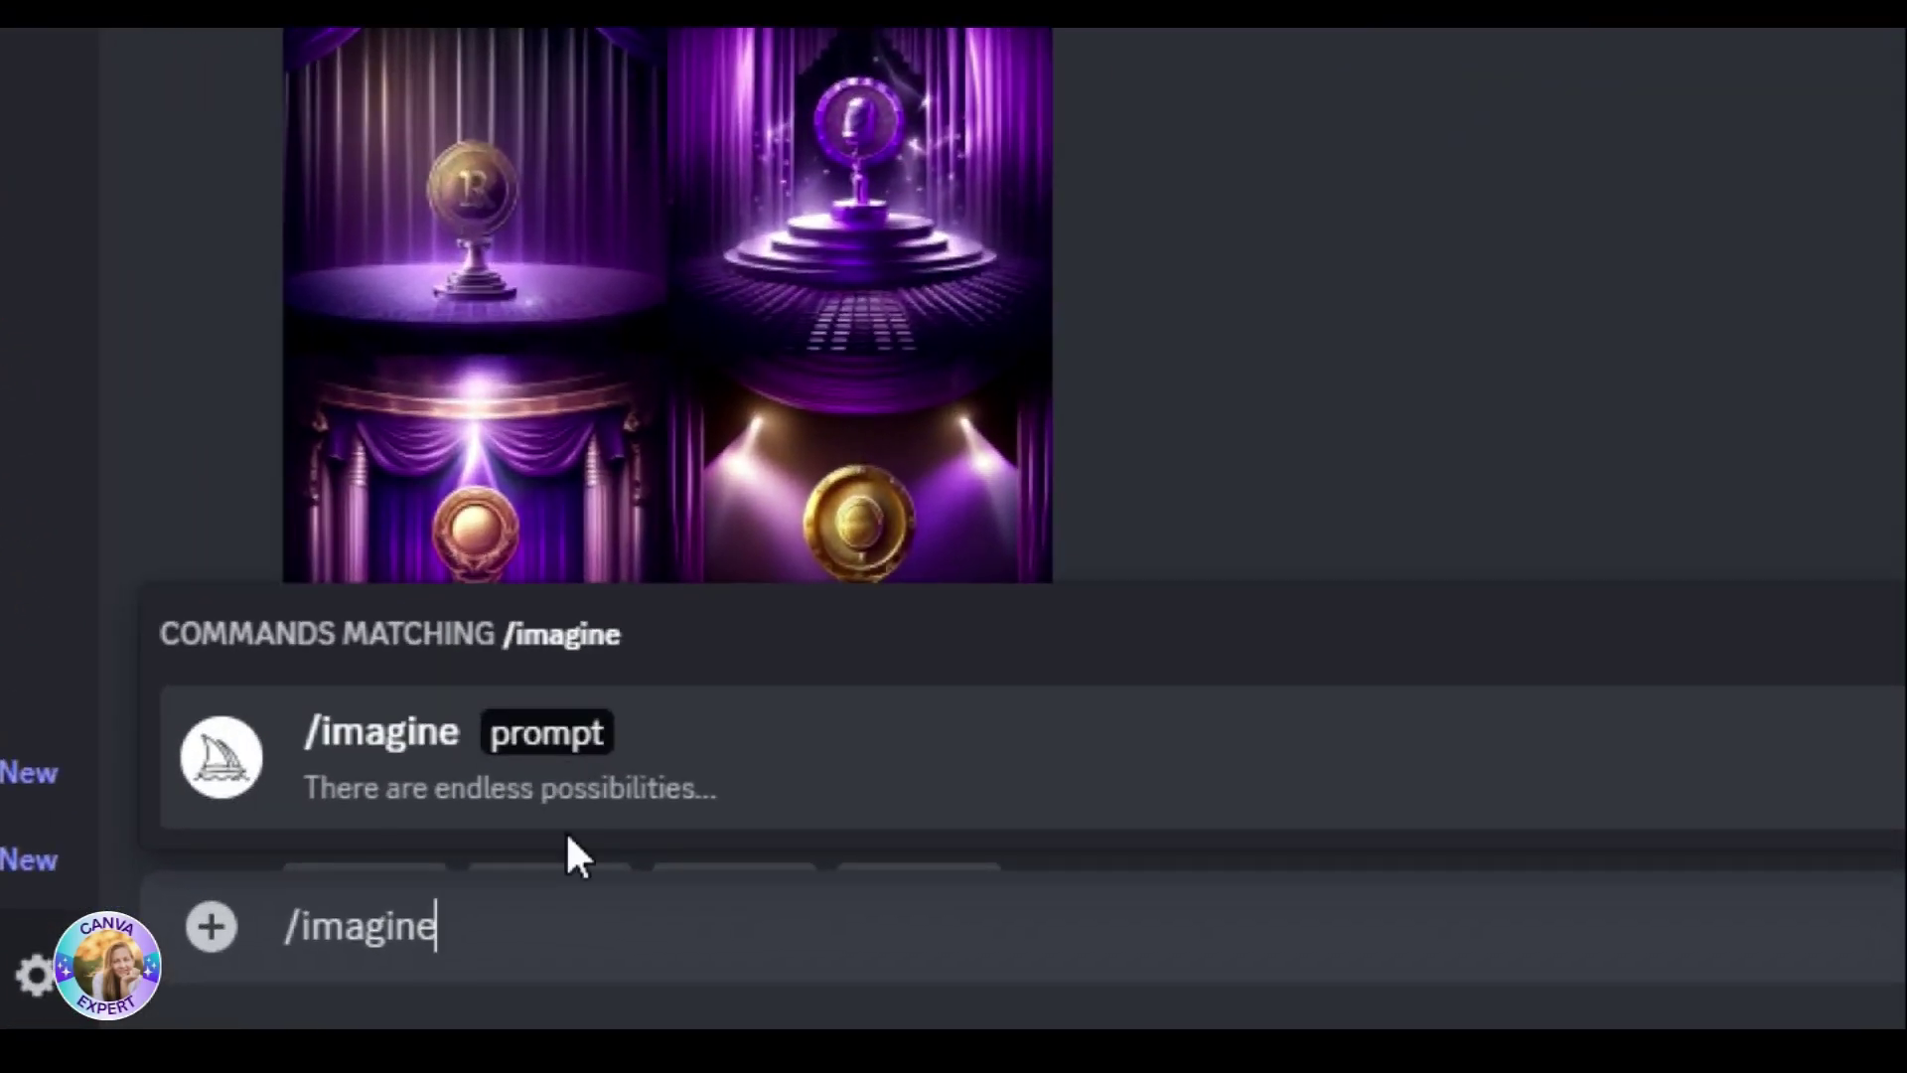
key(Tab)
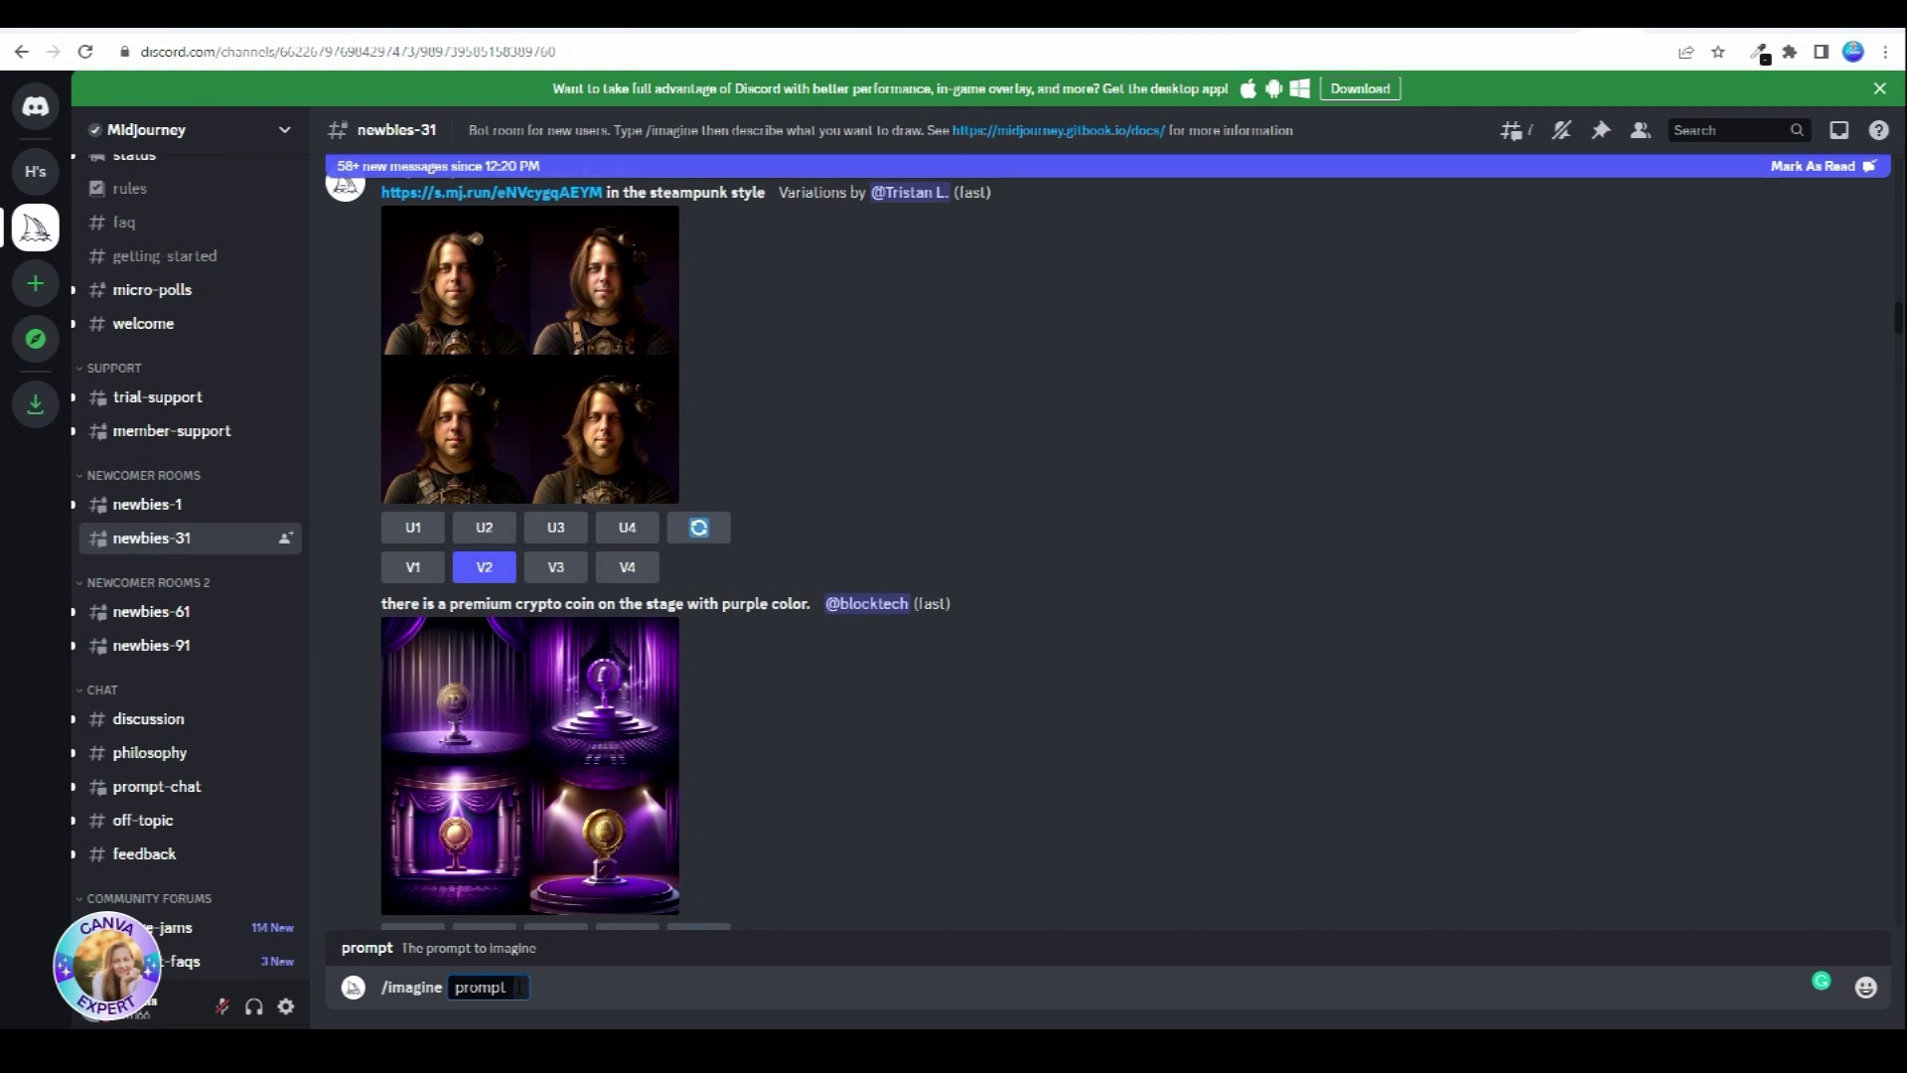
click(27, 107)
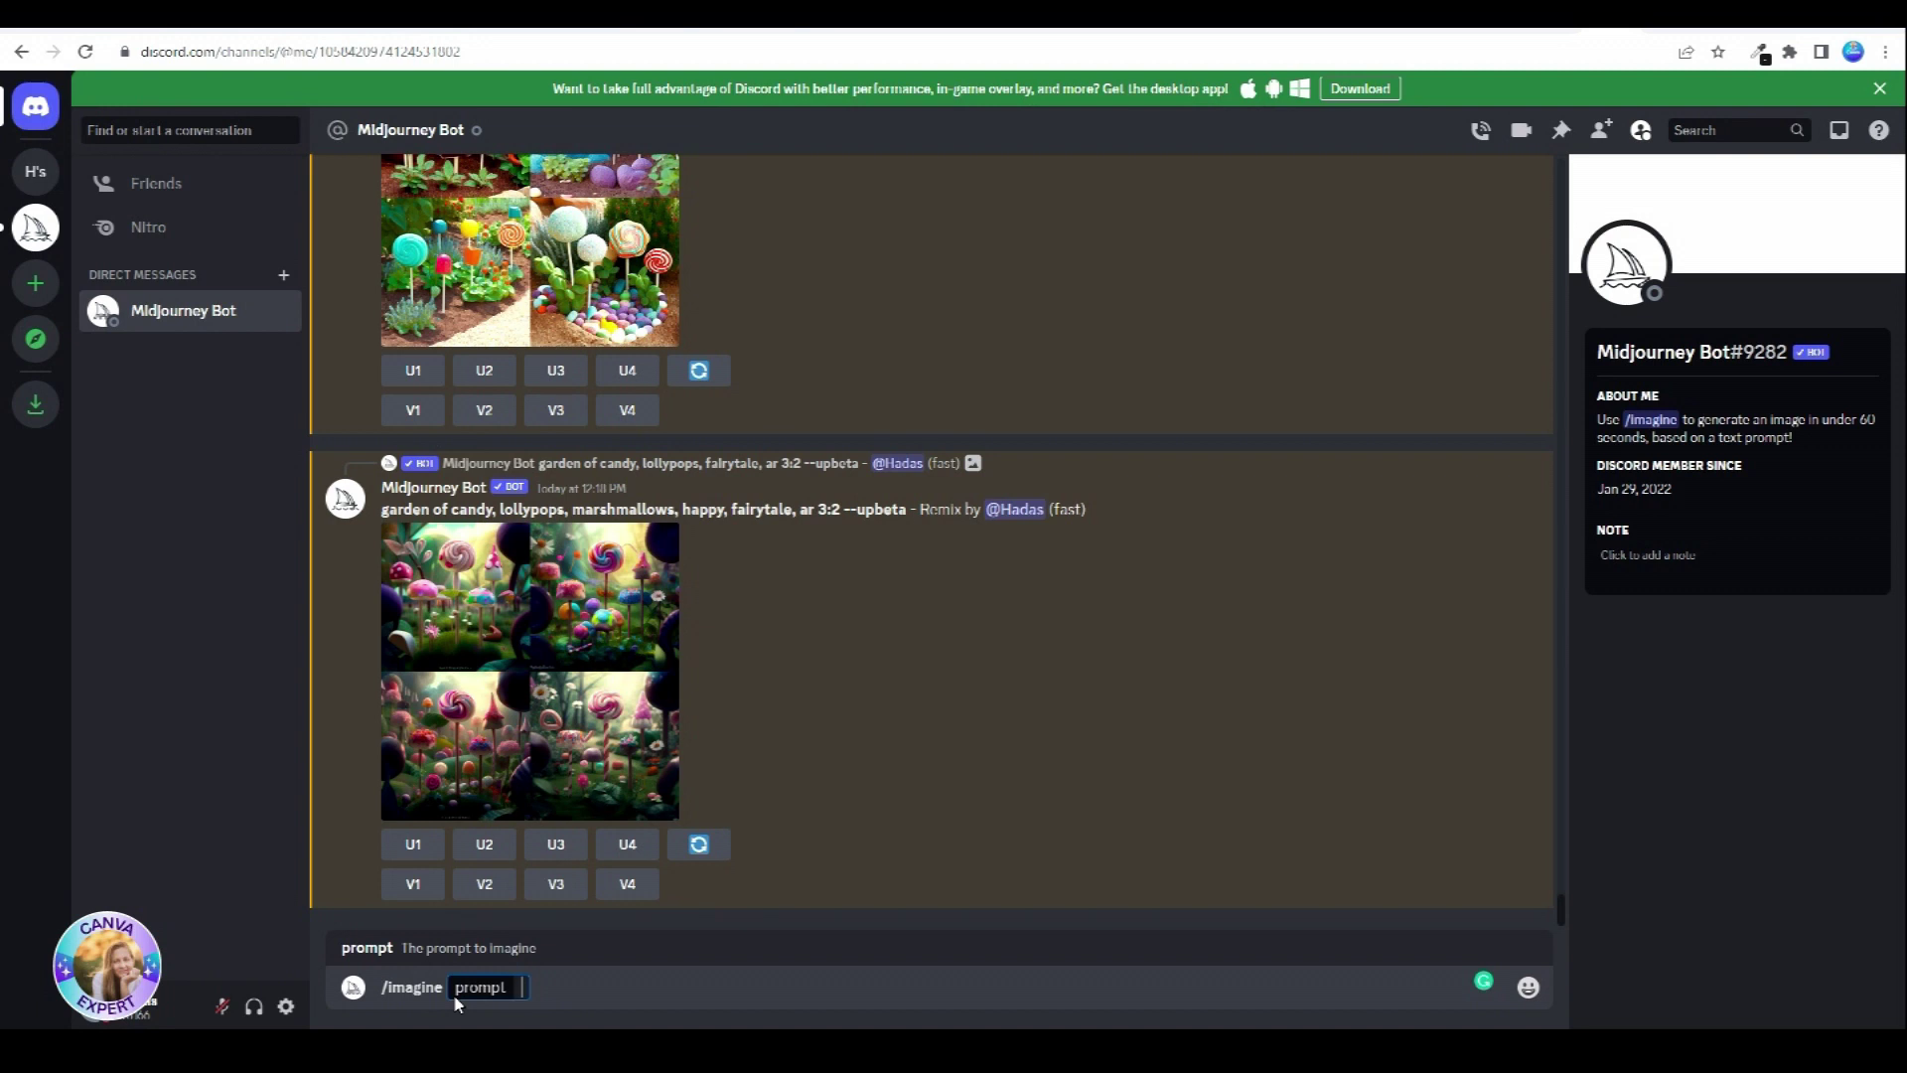
text(candy garden)
key(Return)
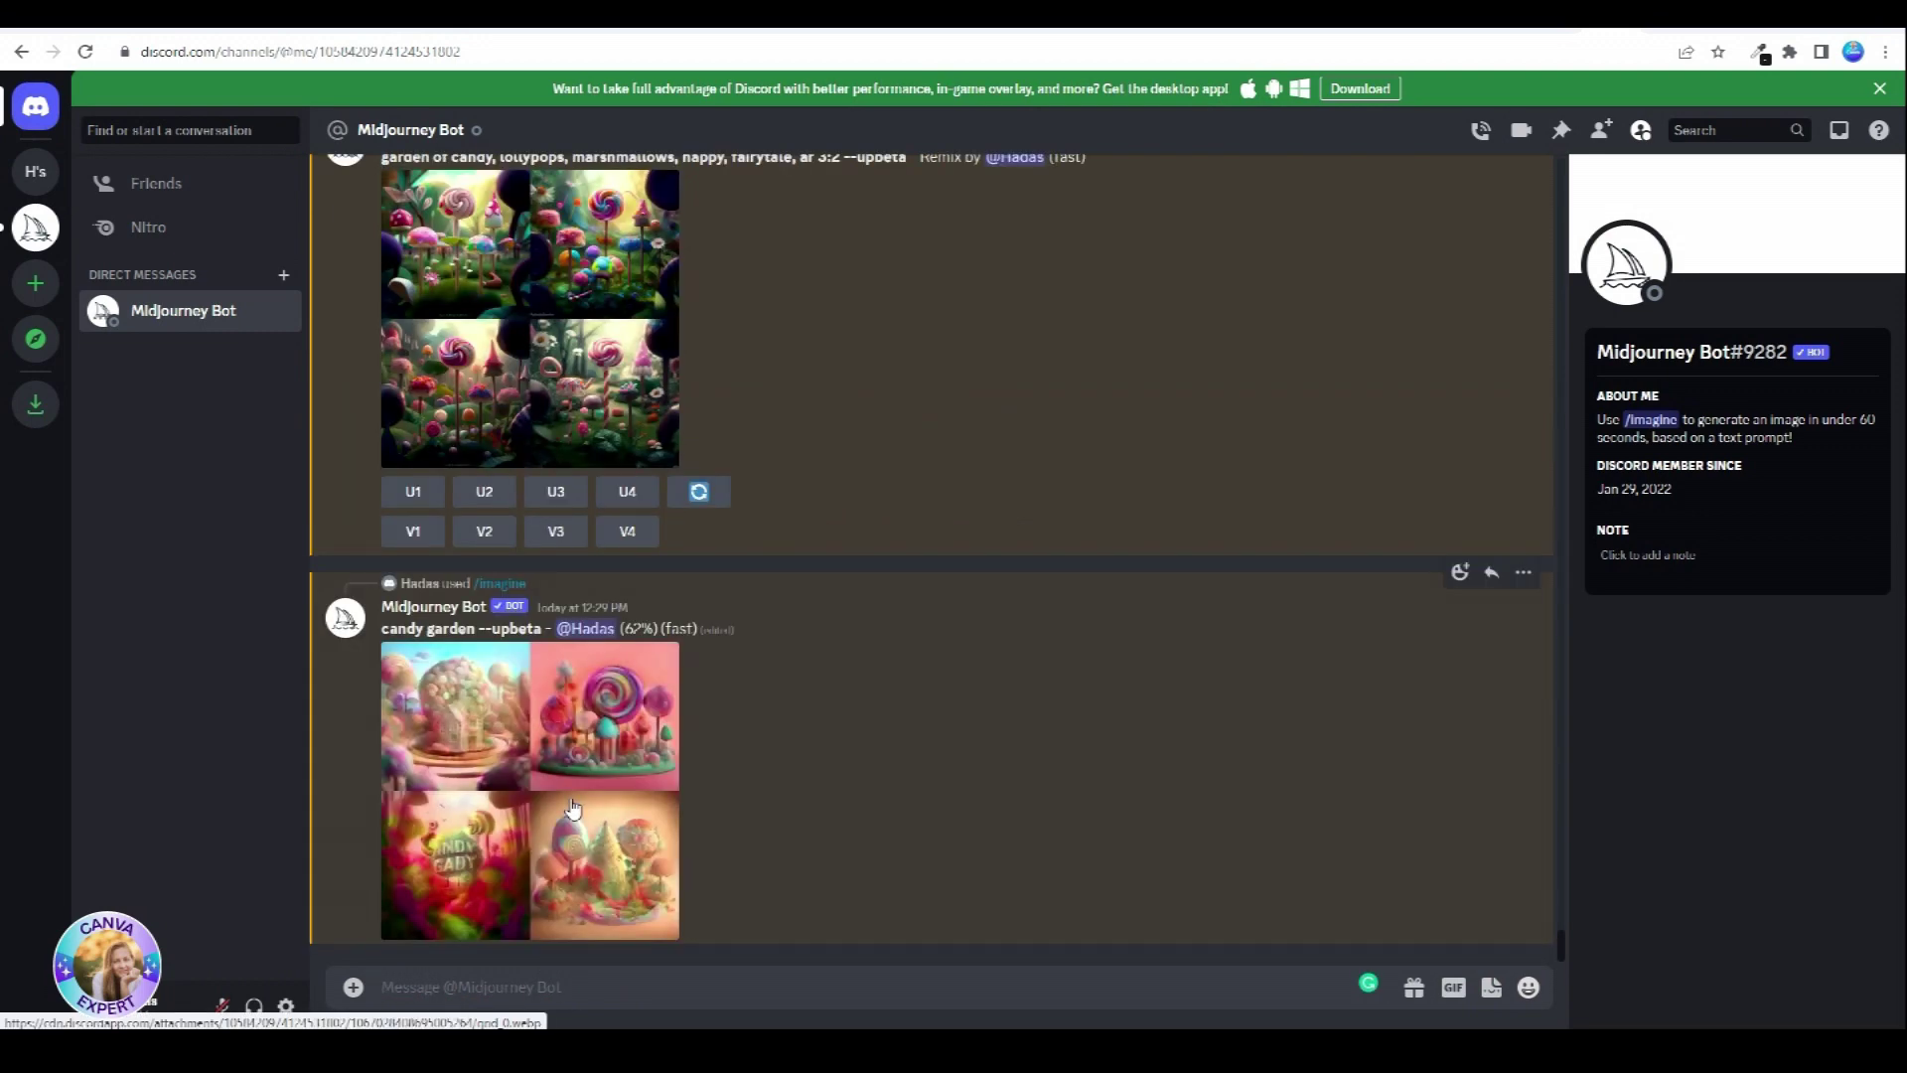
- Enlarge the finished candy garden grid to inspect it, then upscale image 1
click(573, 810)
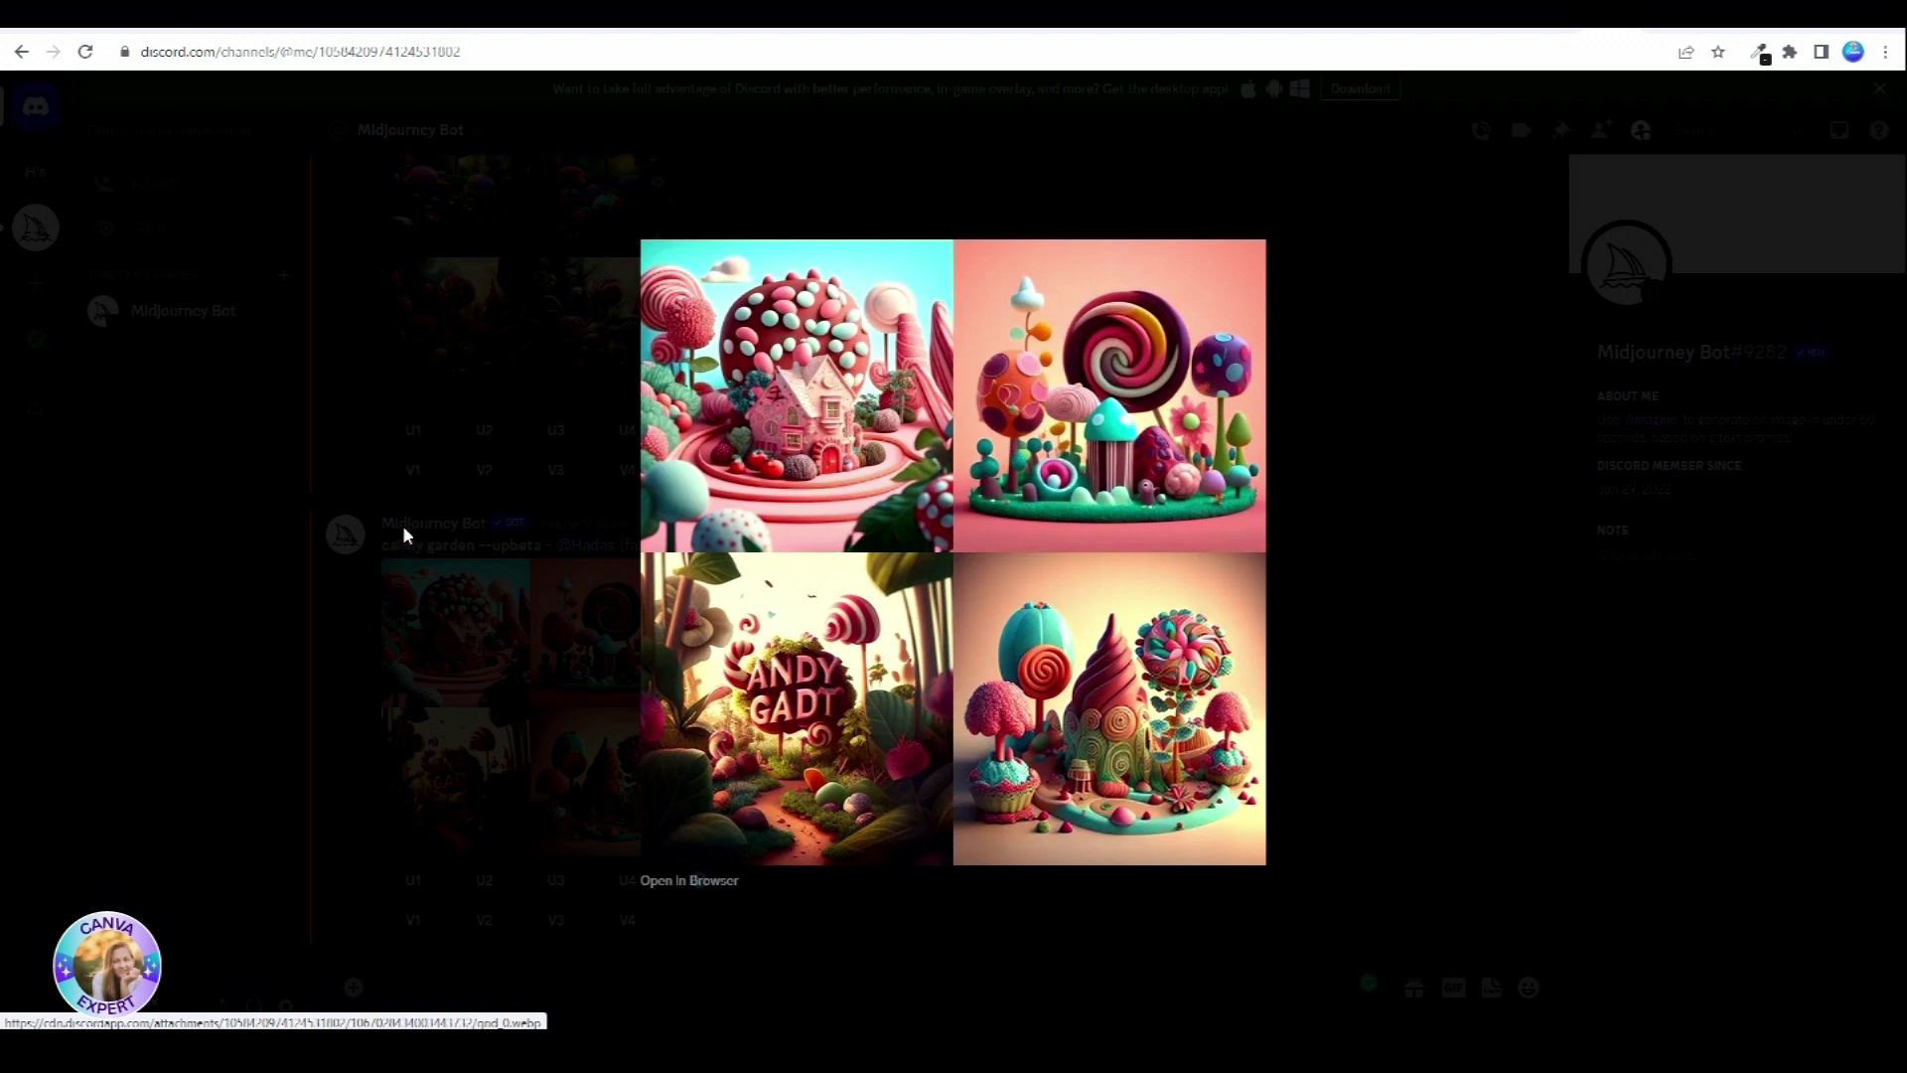
click(405, 529)
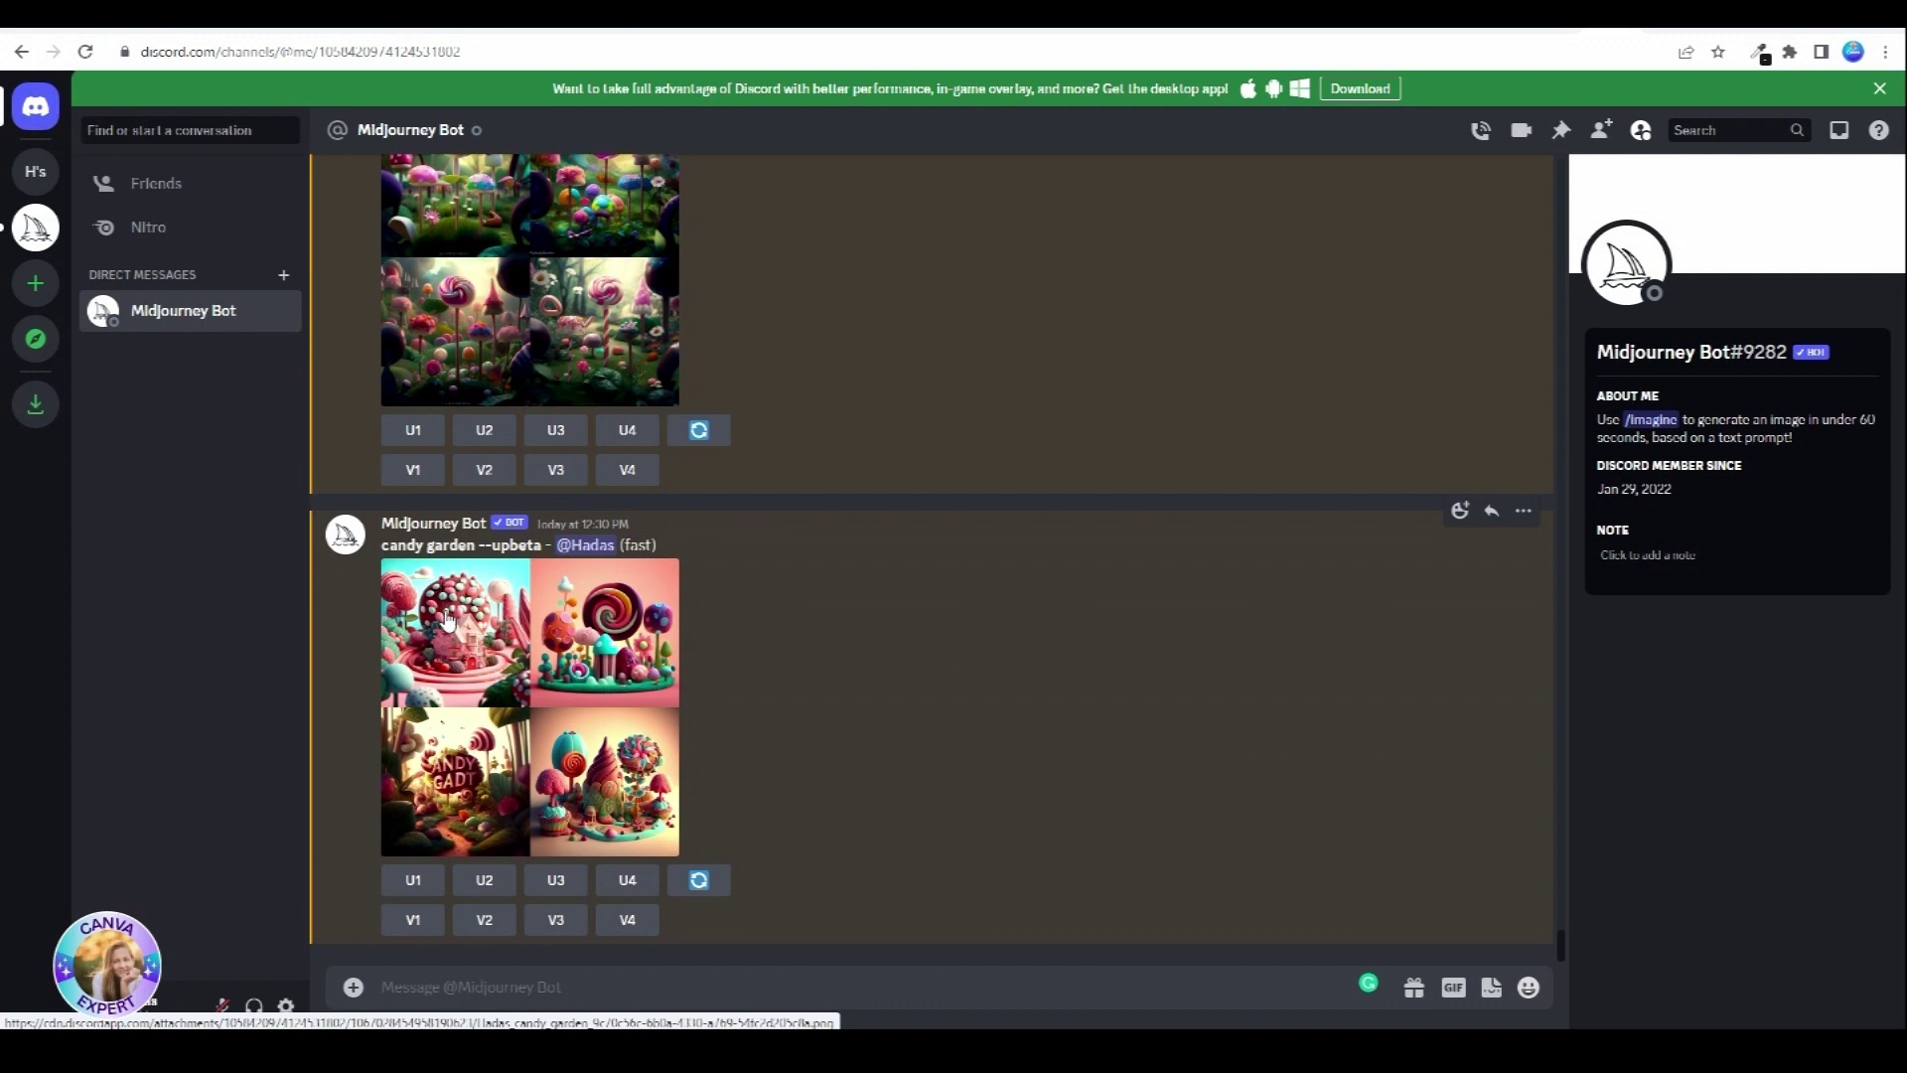
click(415, 881)
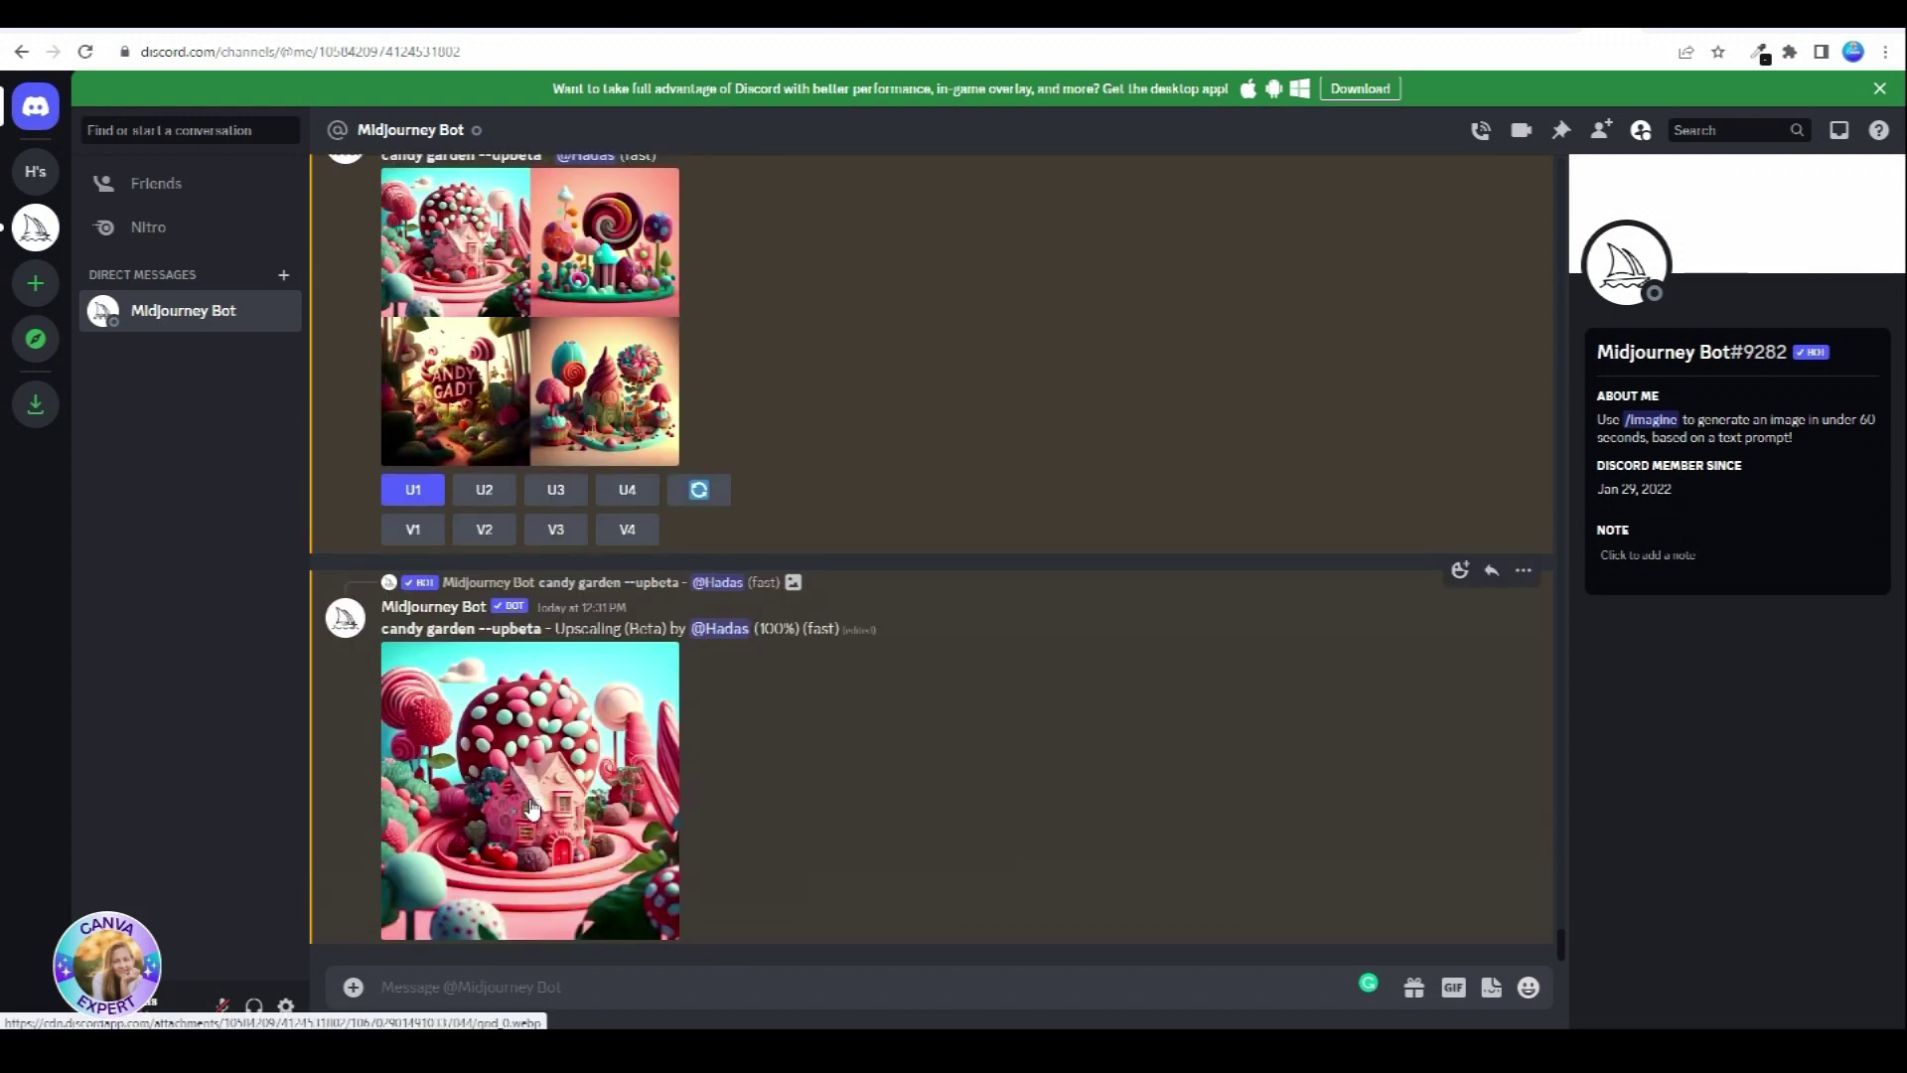
- Preview the upscaled candy garden image, then request remix variations of image 1
click(532, 787)
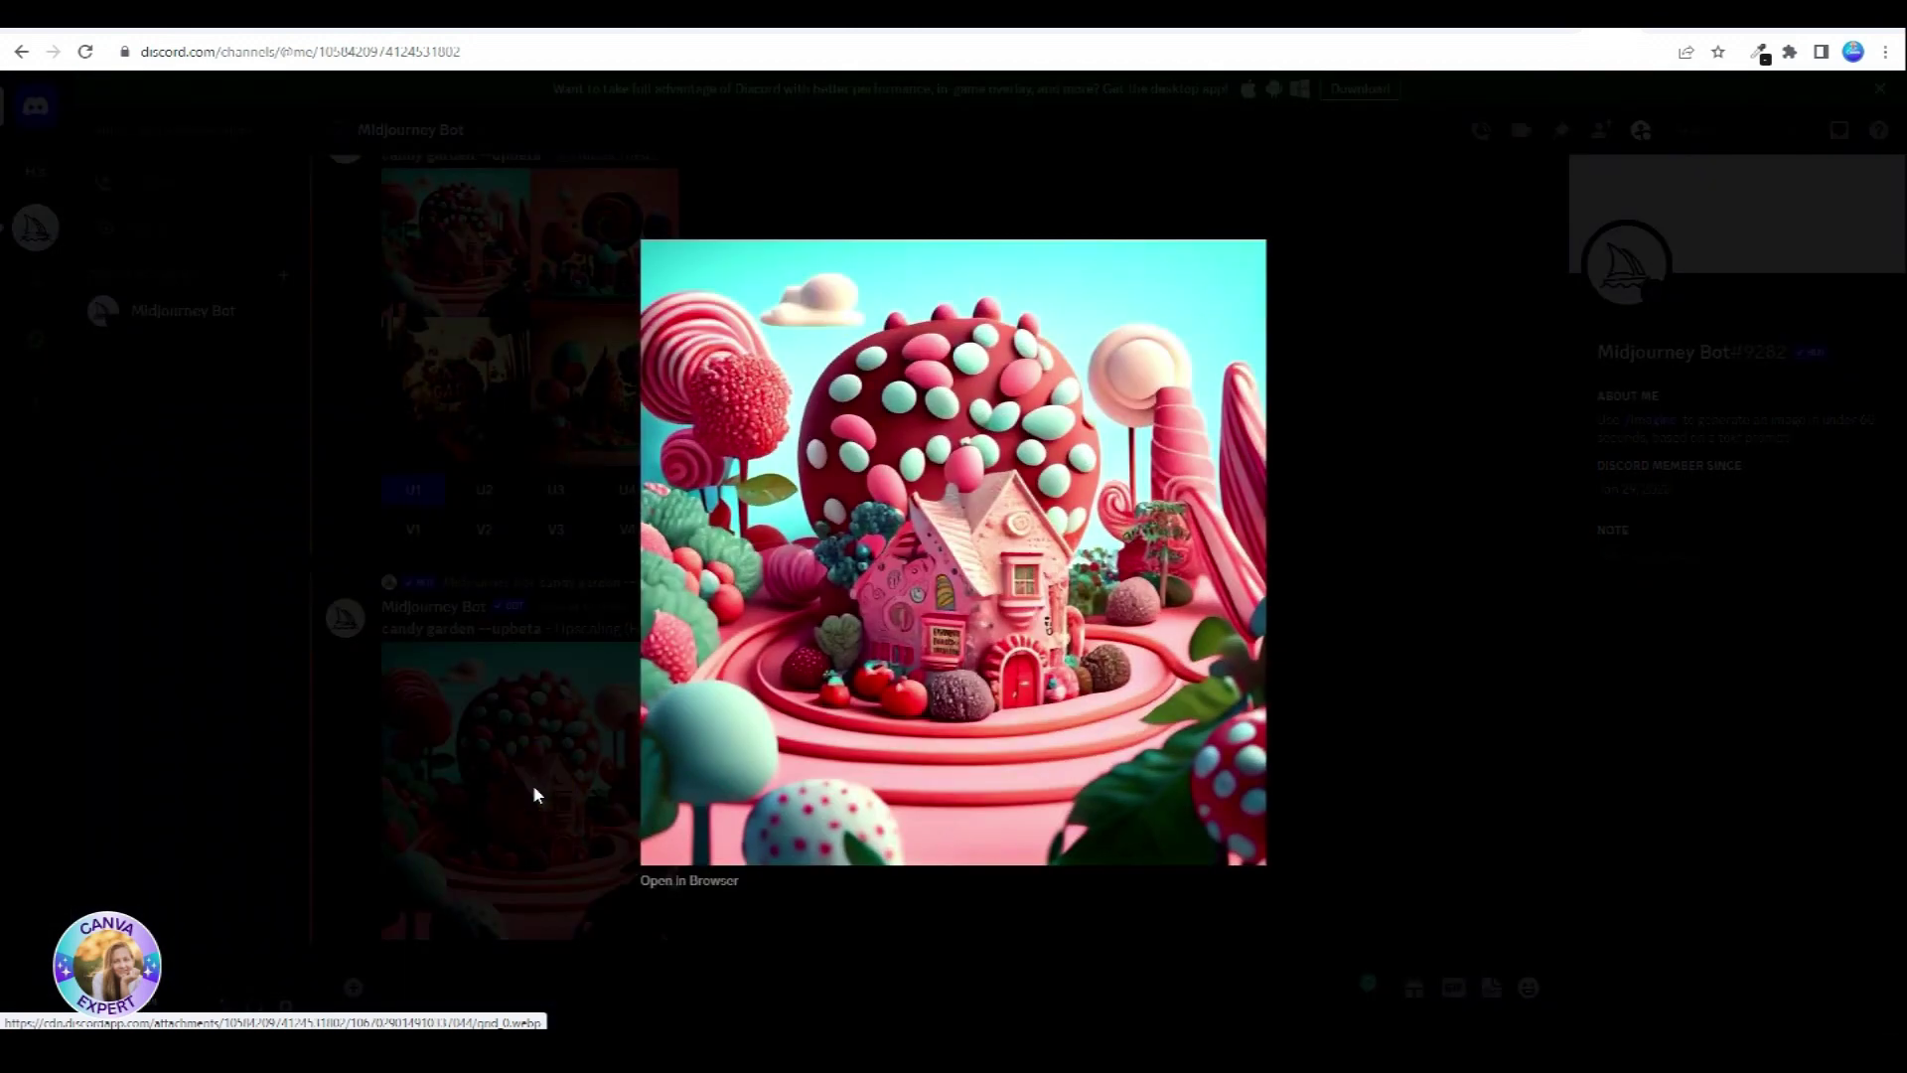
click(533, 794)
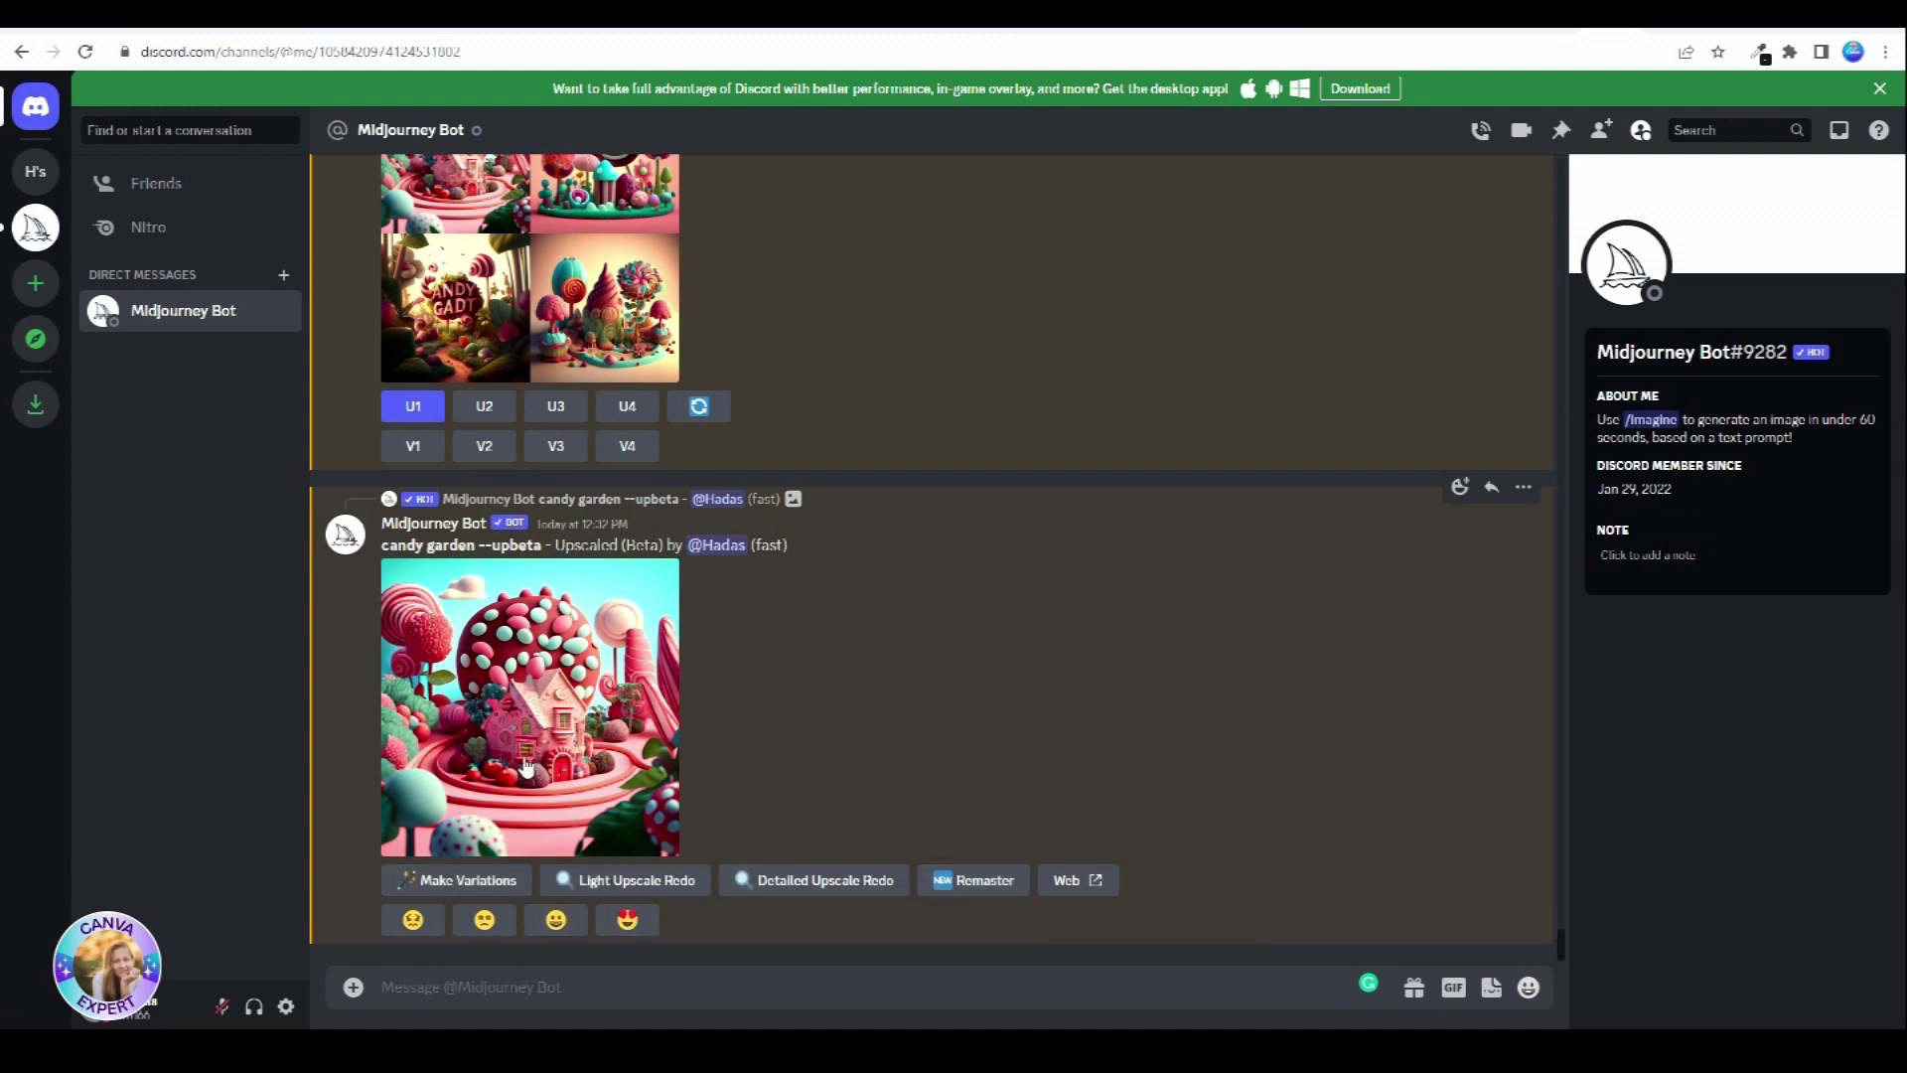
scroll(392, 541, up, 2)
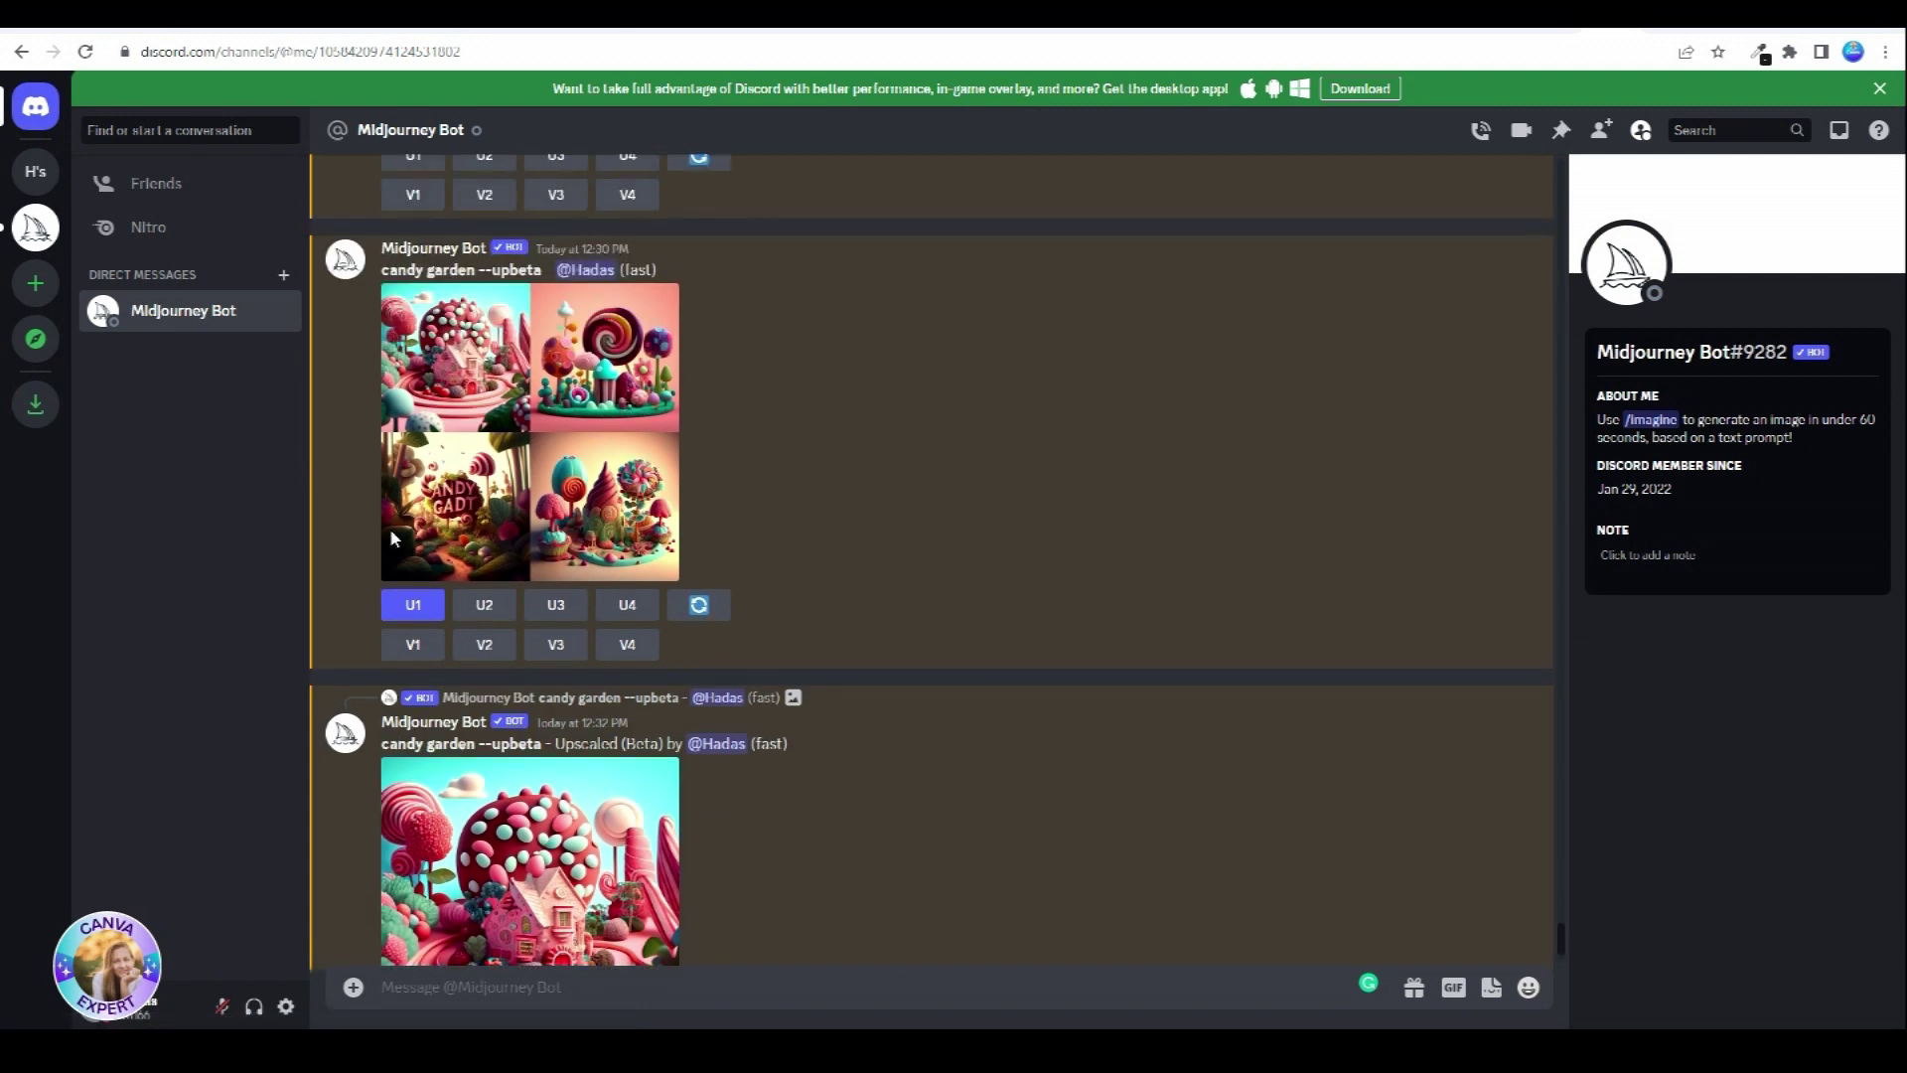
click(412, 644)
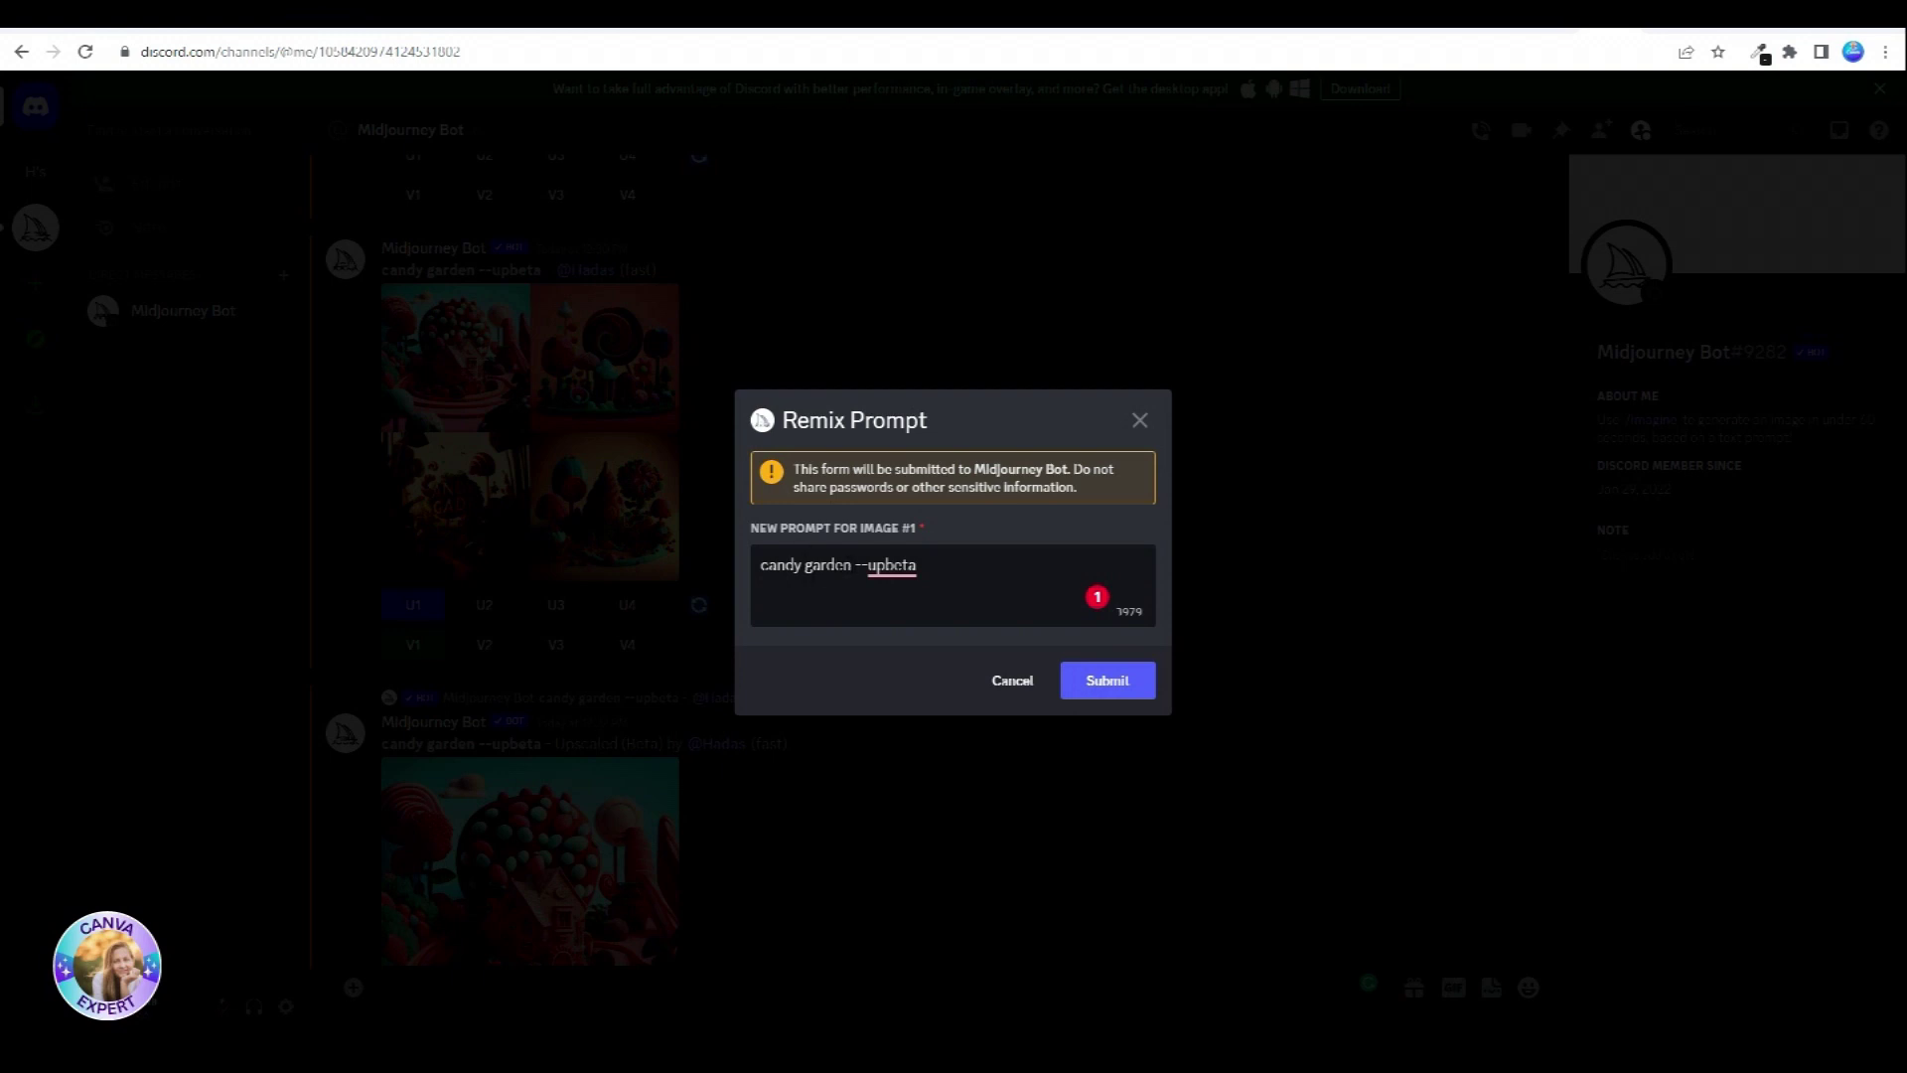
- Remix the prompt to 'candy garden, sunny sky, clouds, --ar 3:2' and submit it
click(853, 564)
text(, sunny sky, clouds,)
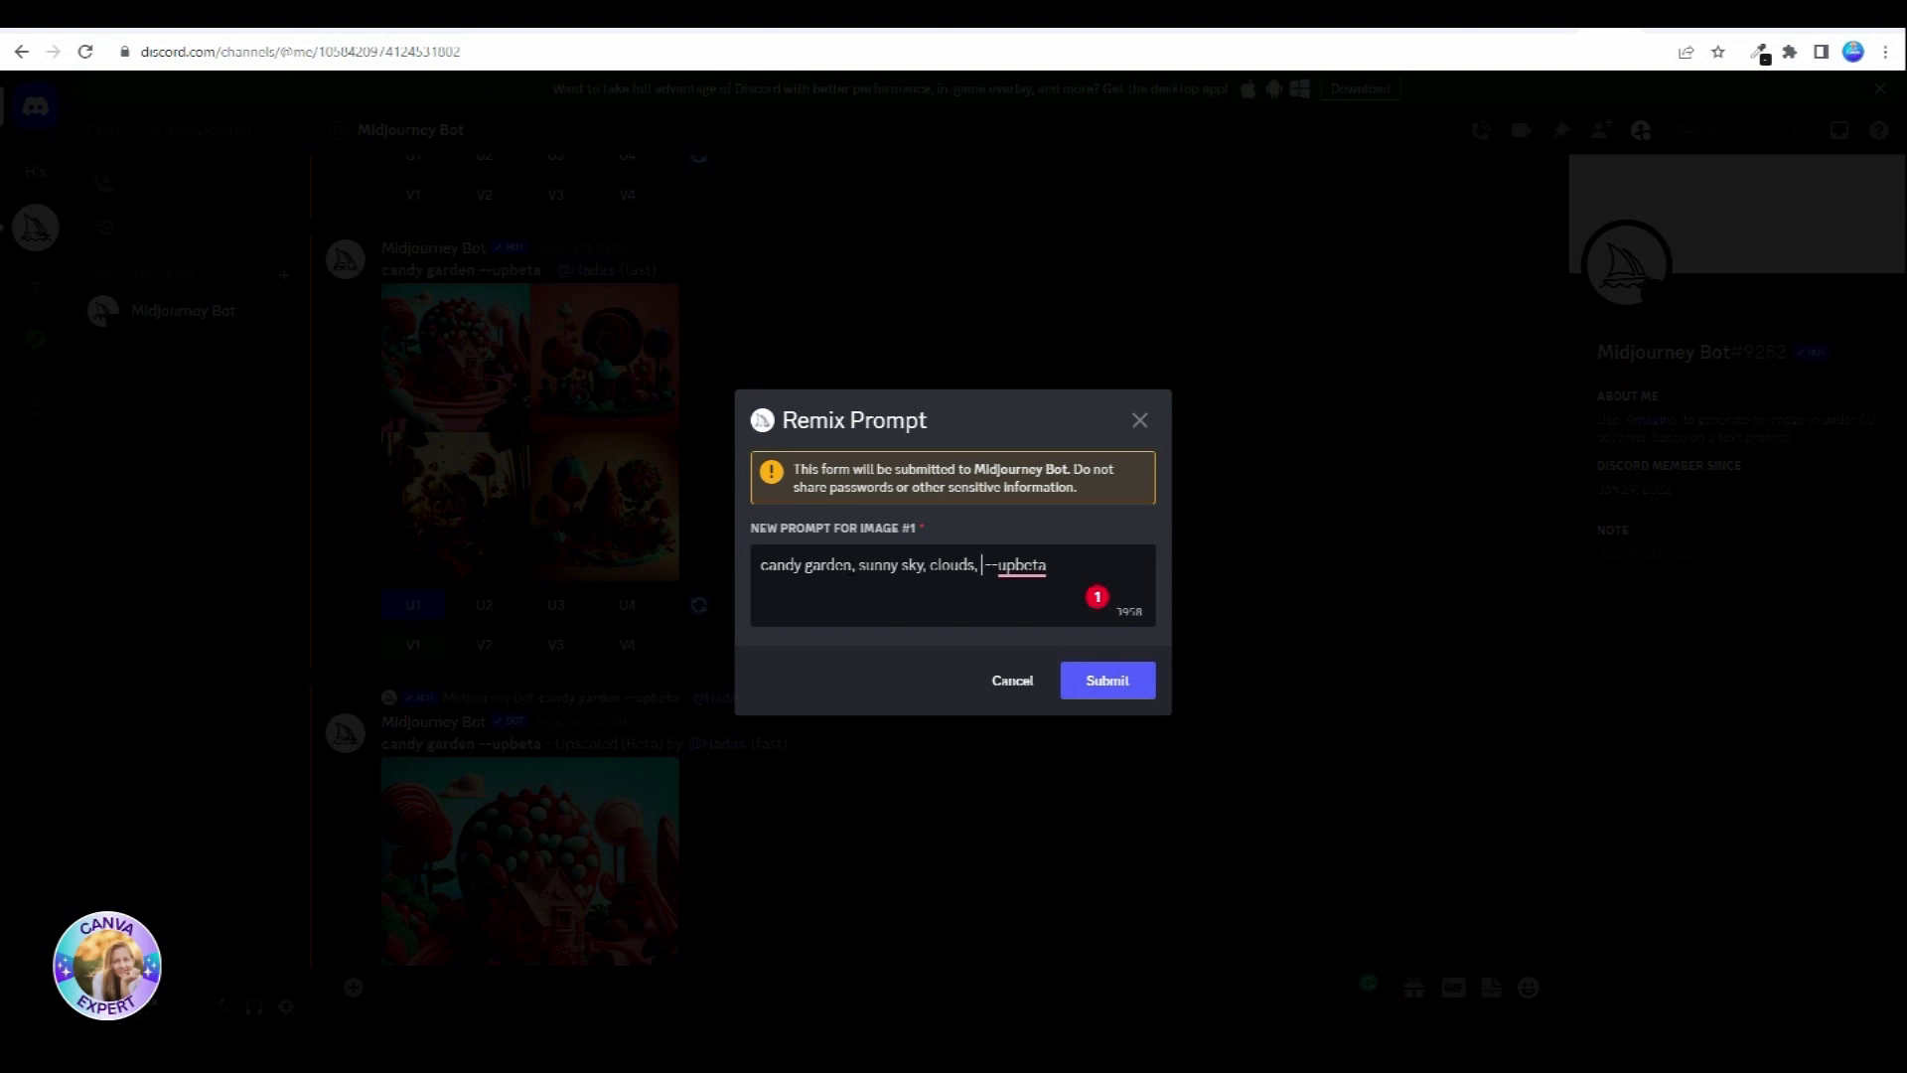
text(--ar 3:2 --)
click(1097, 679)
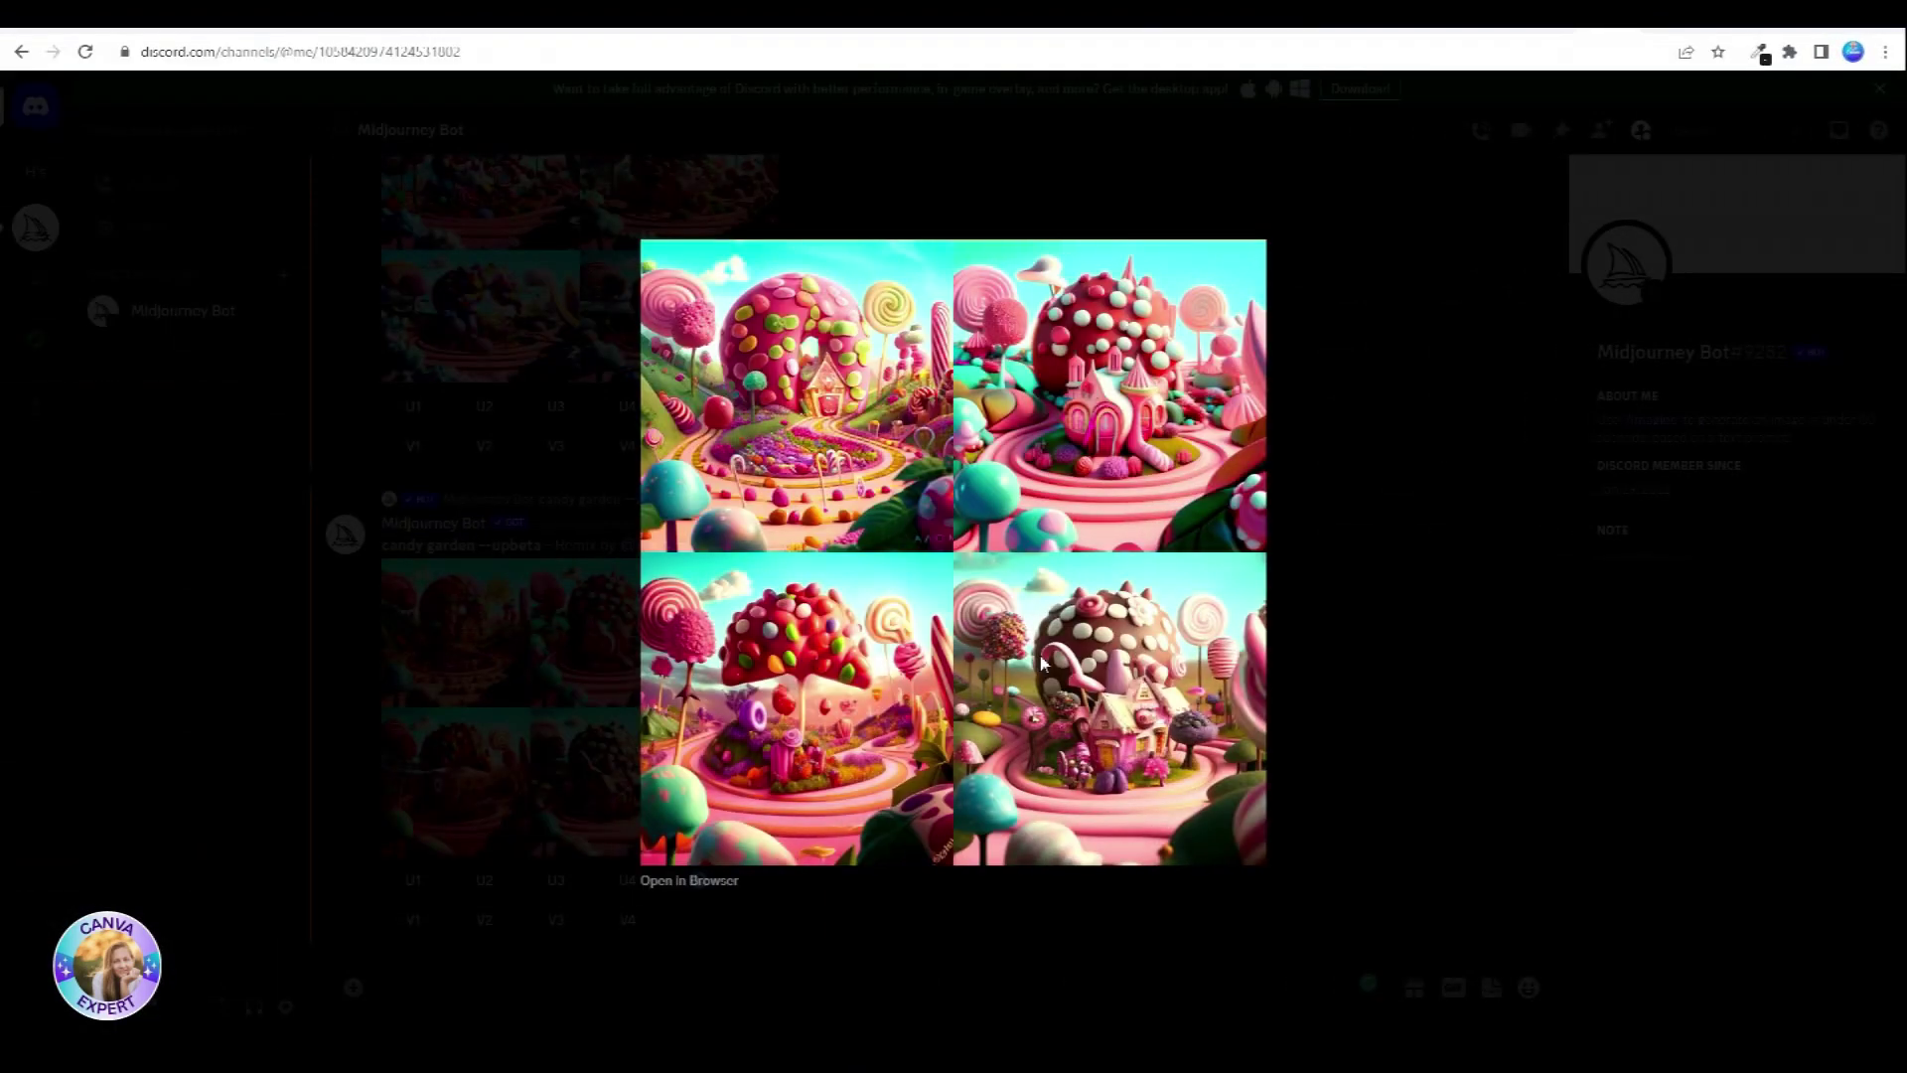
- Copy the first paragraph of ChatGPT's collage explanation and return to Discord
click(474, 314)
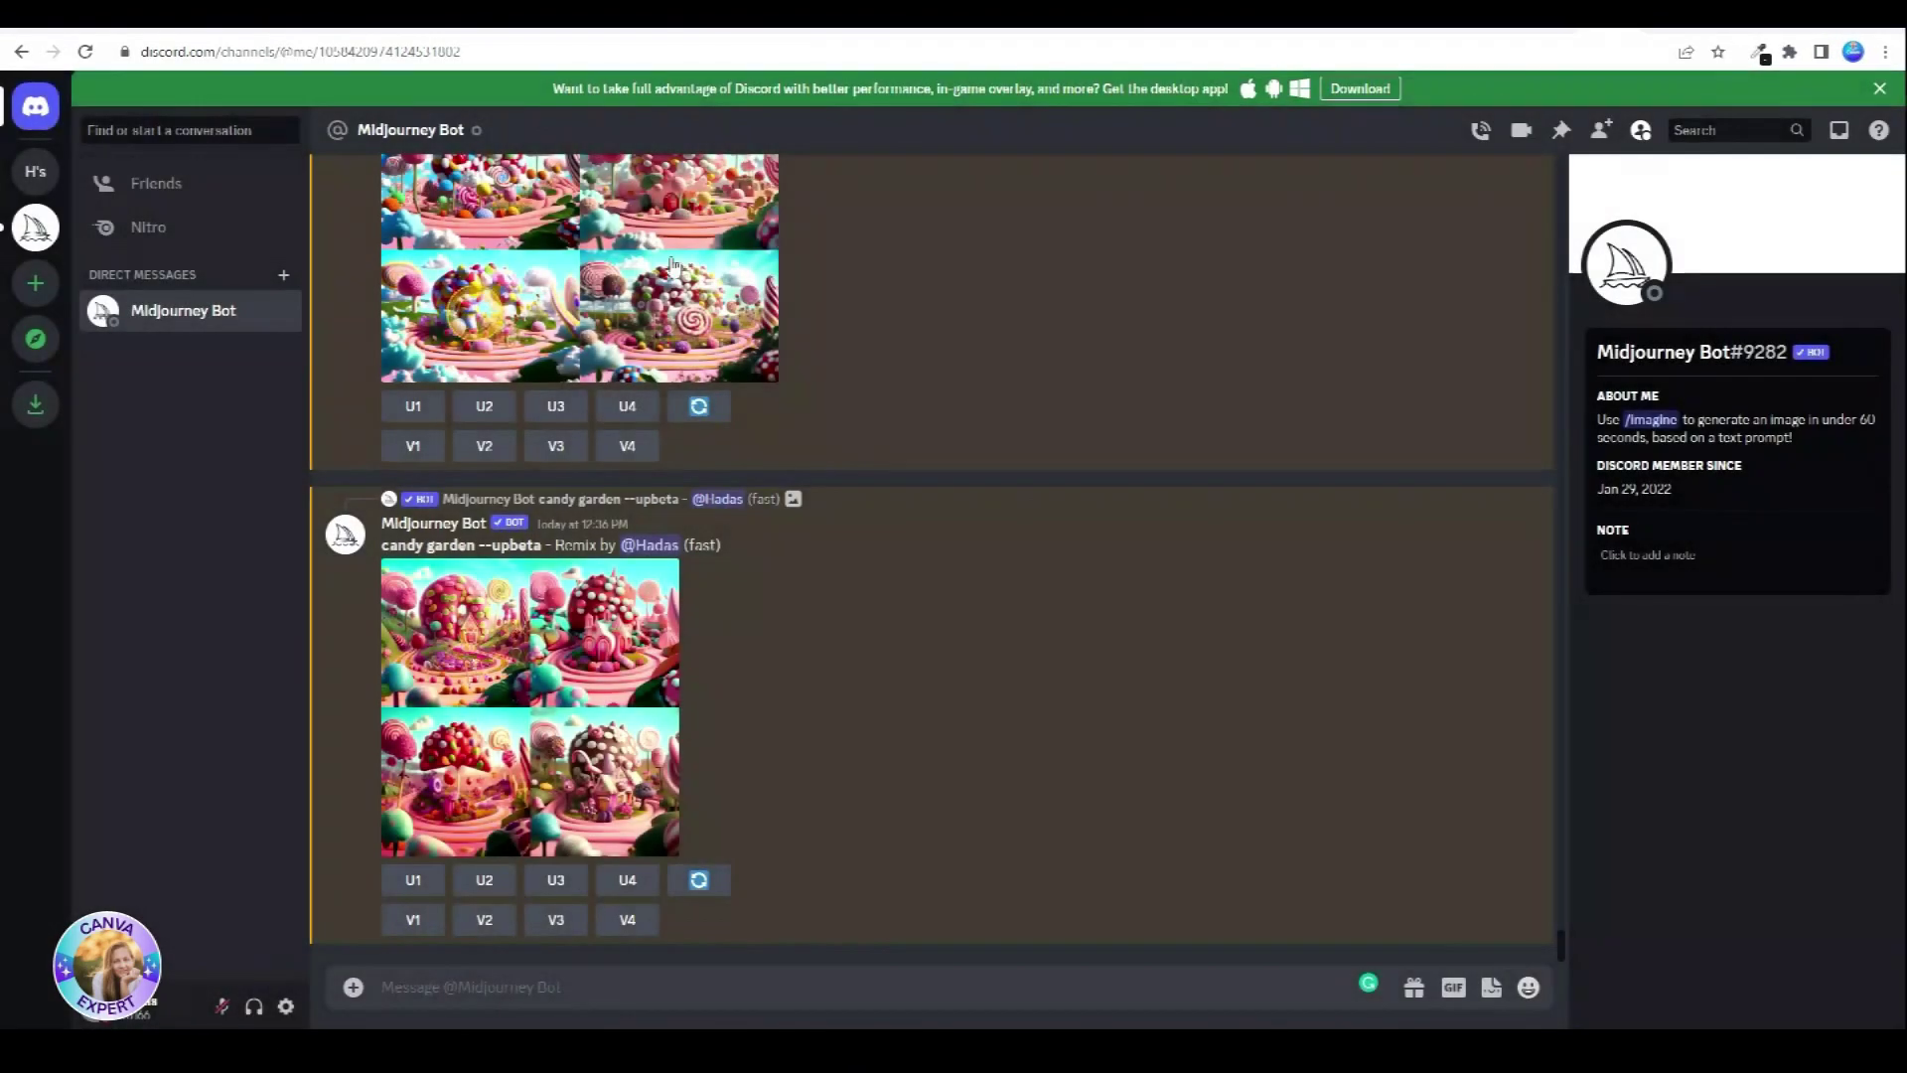
mouse_move(1145, 35)
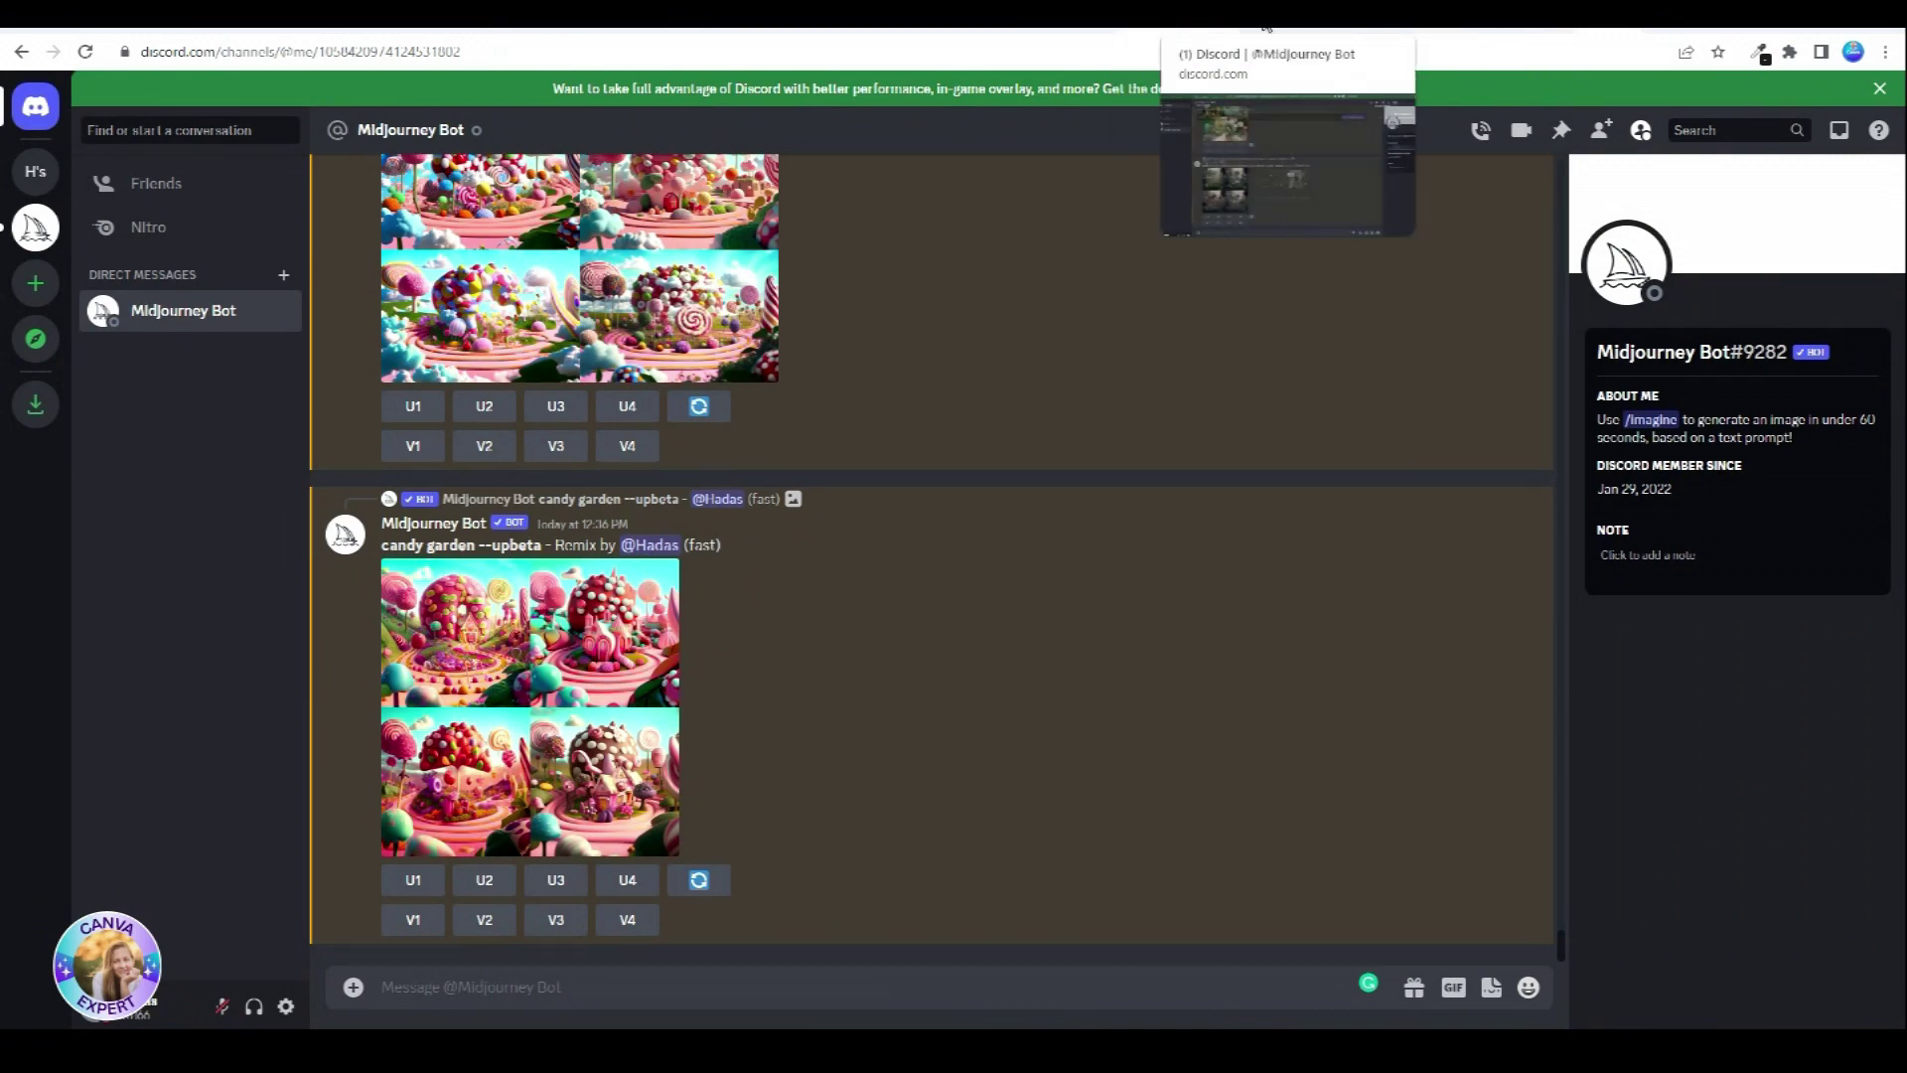
click(1192, 35)
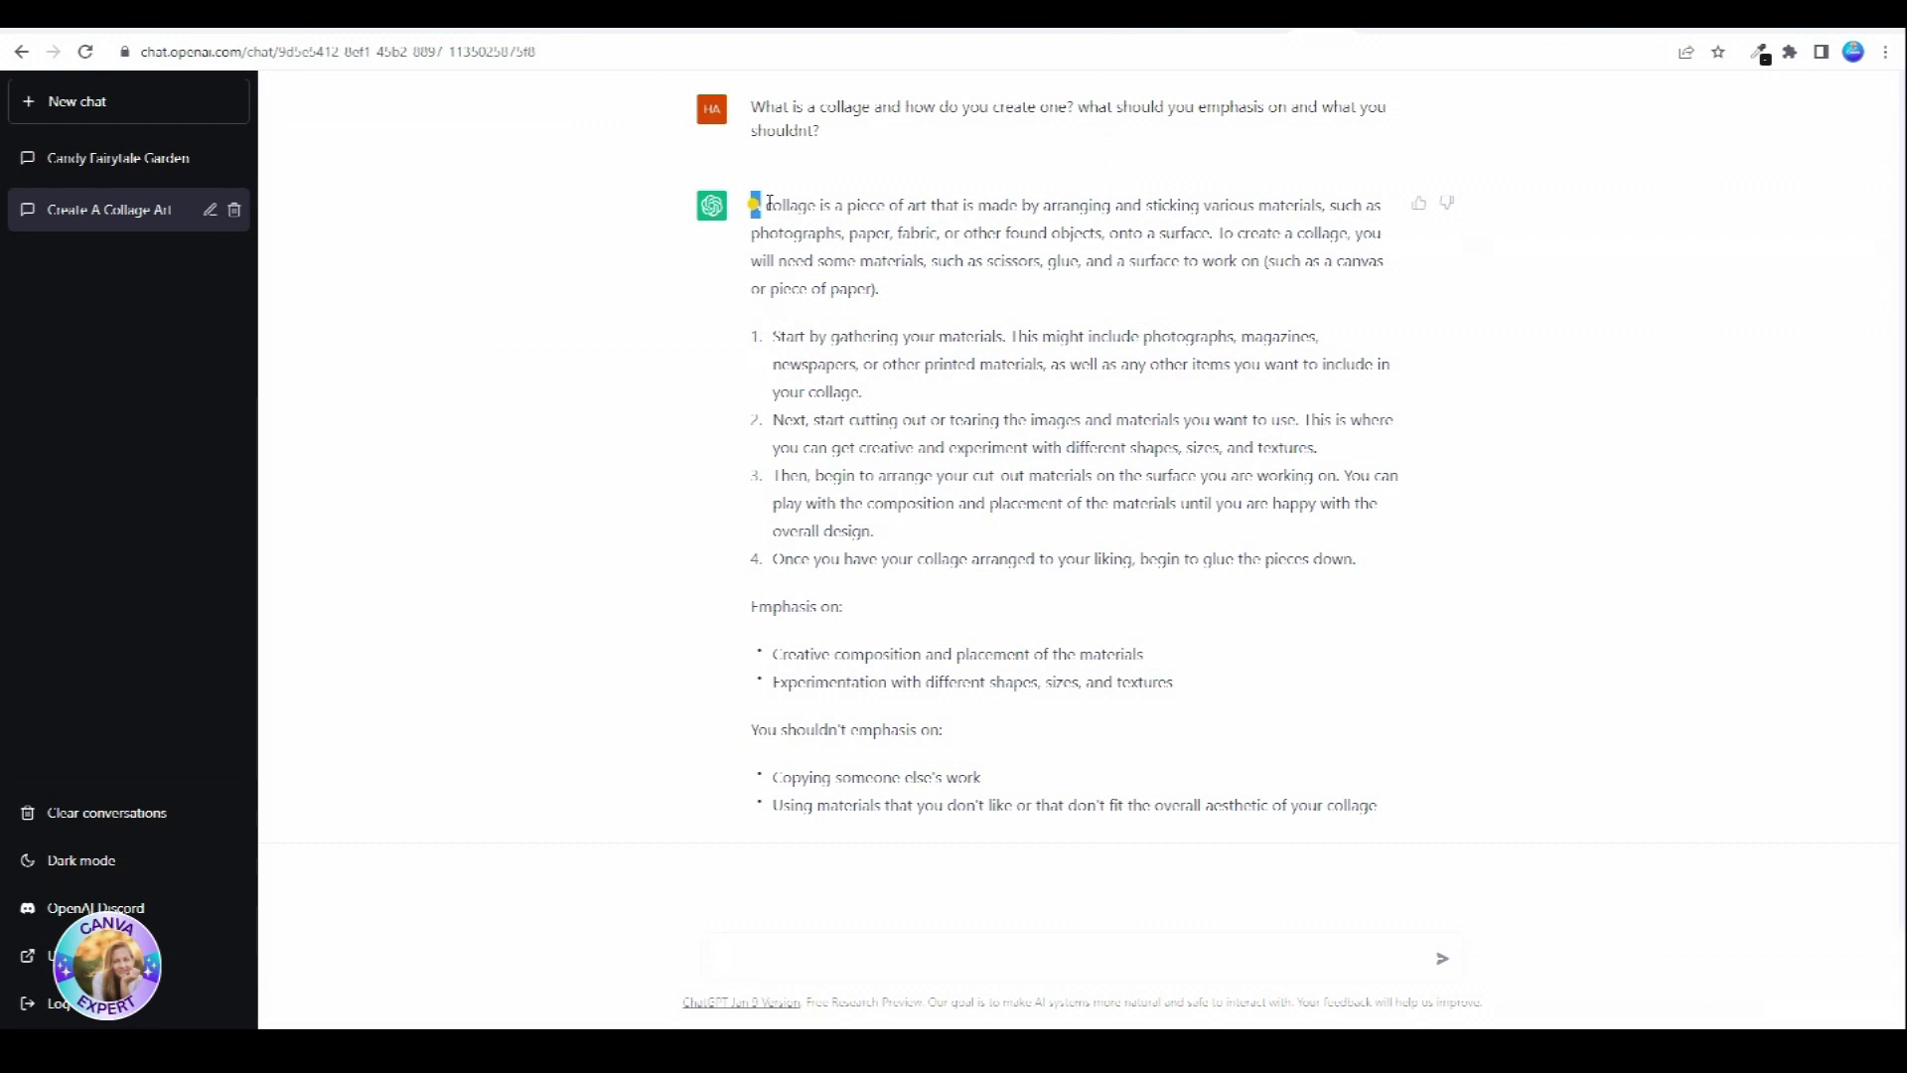
drag(752, 205, 1504, 313)
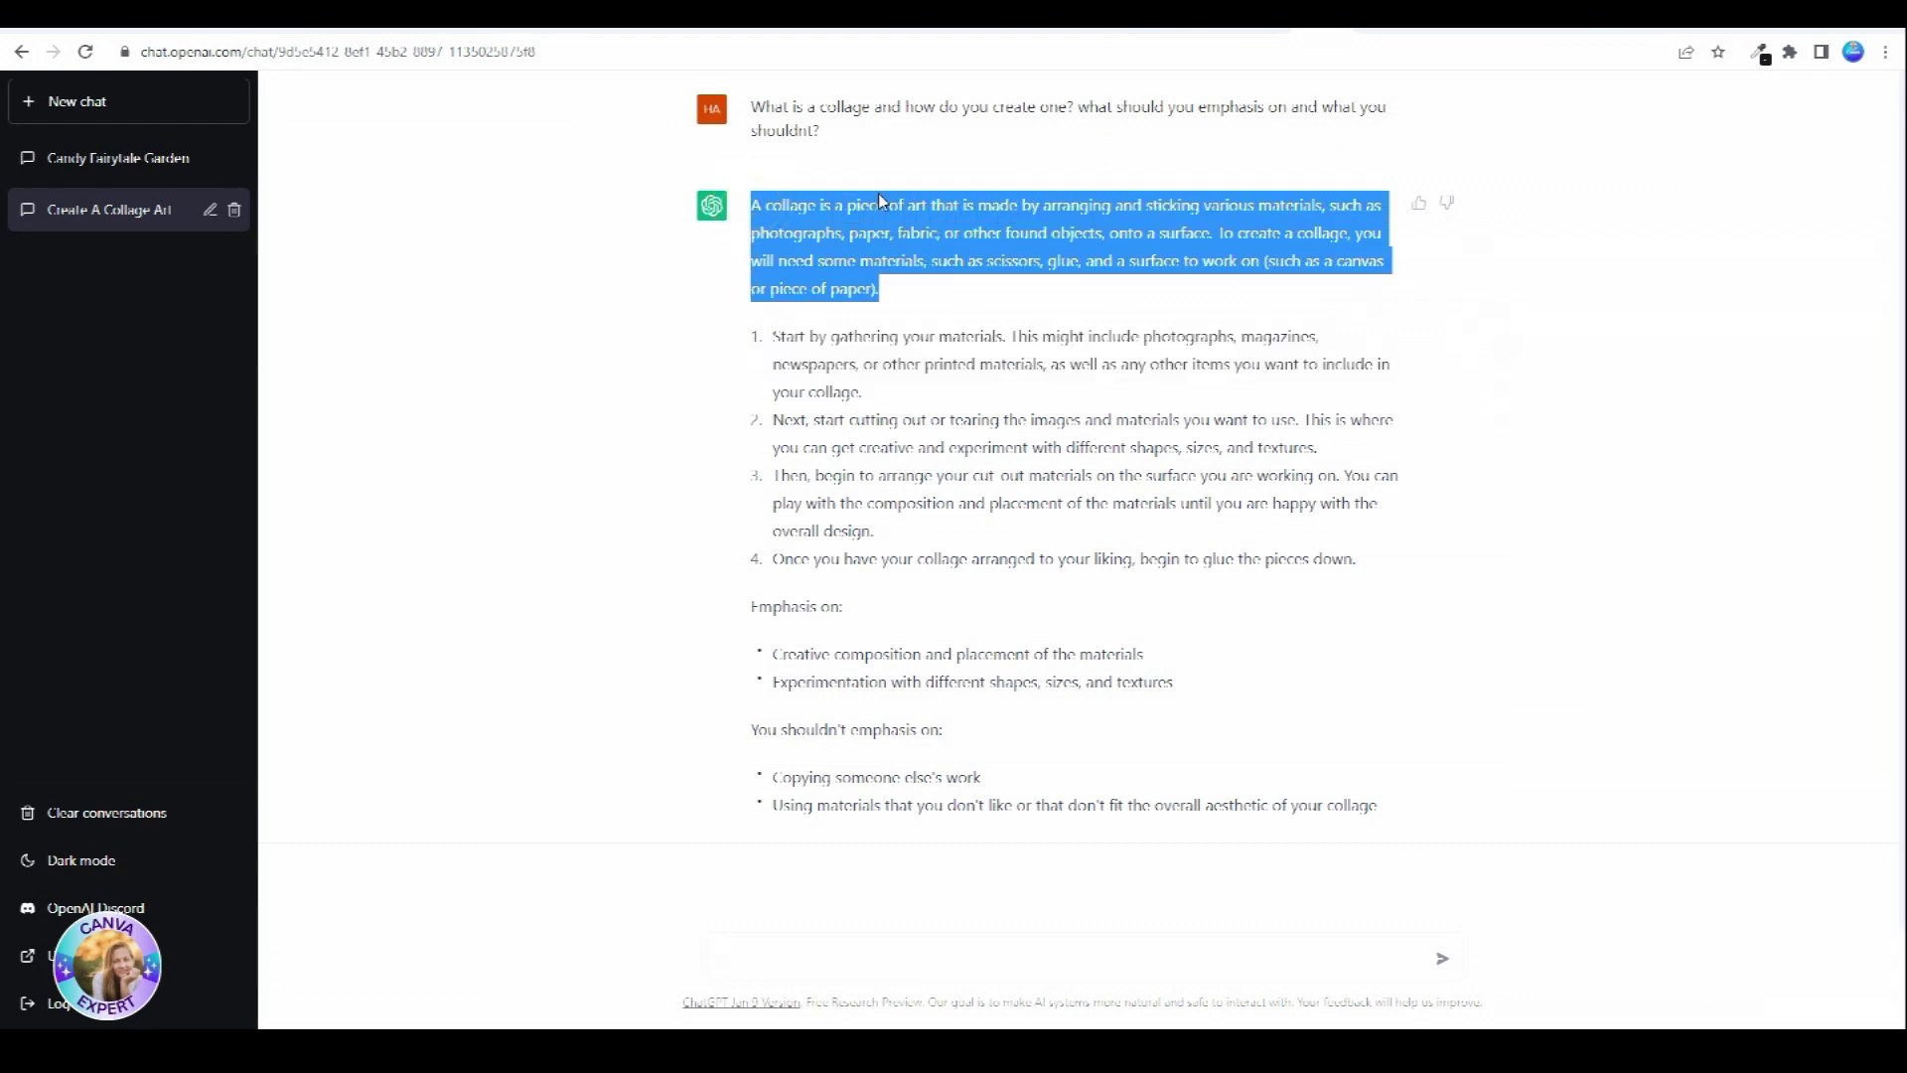
right_click(820, 282)
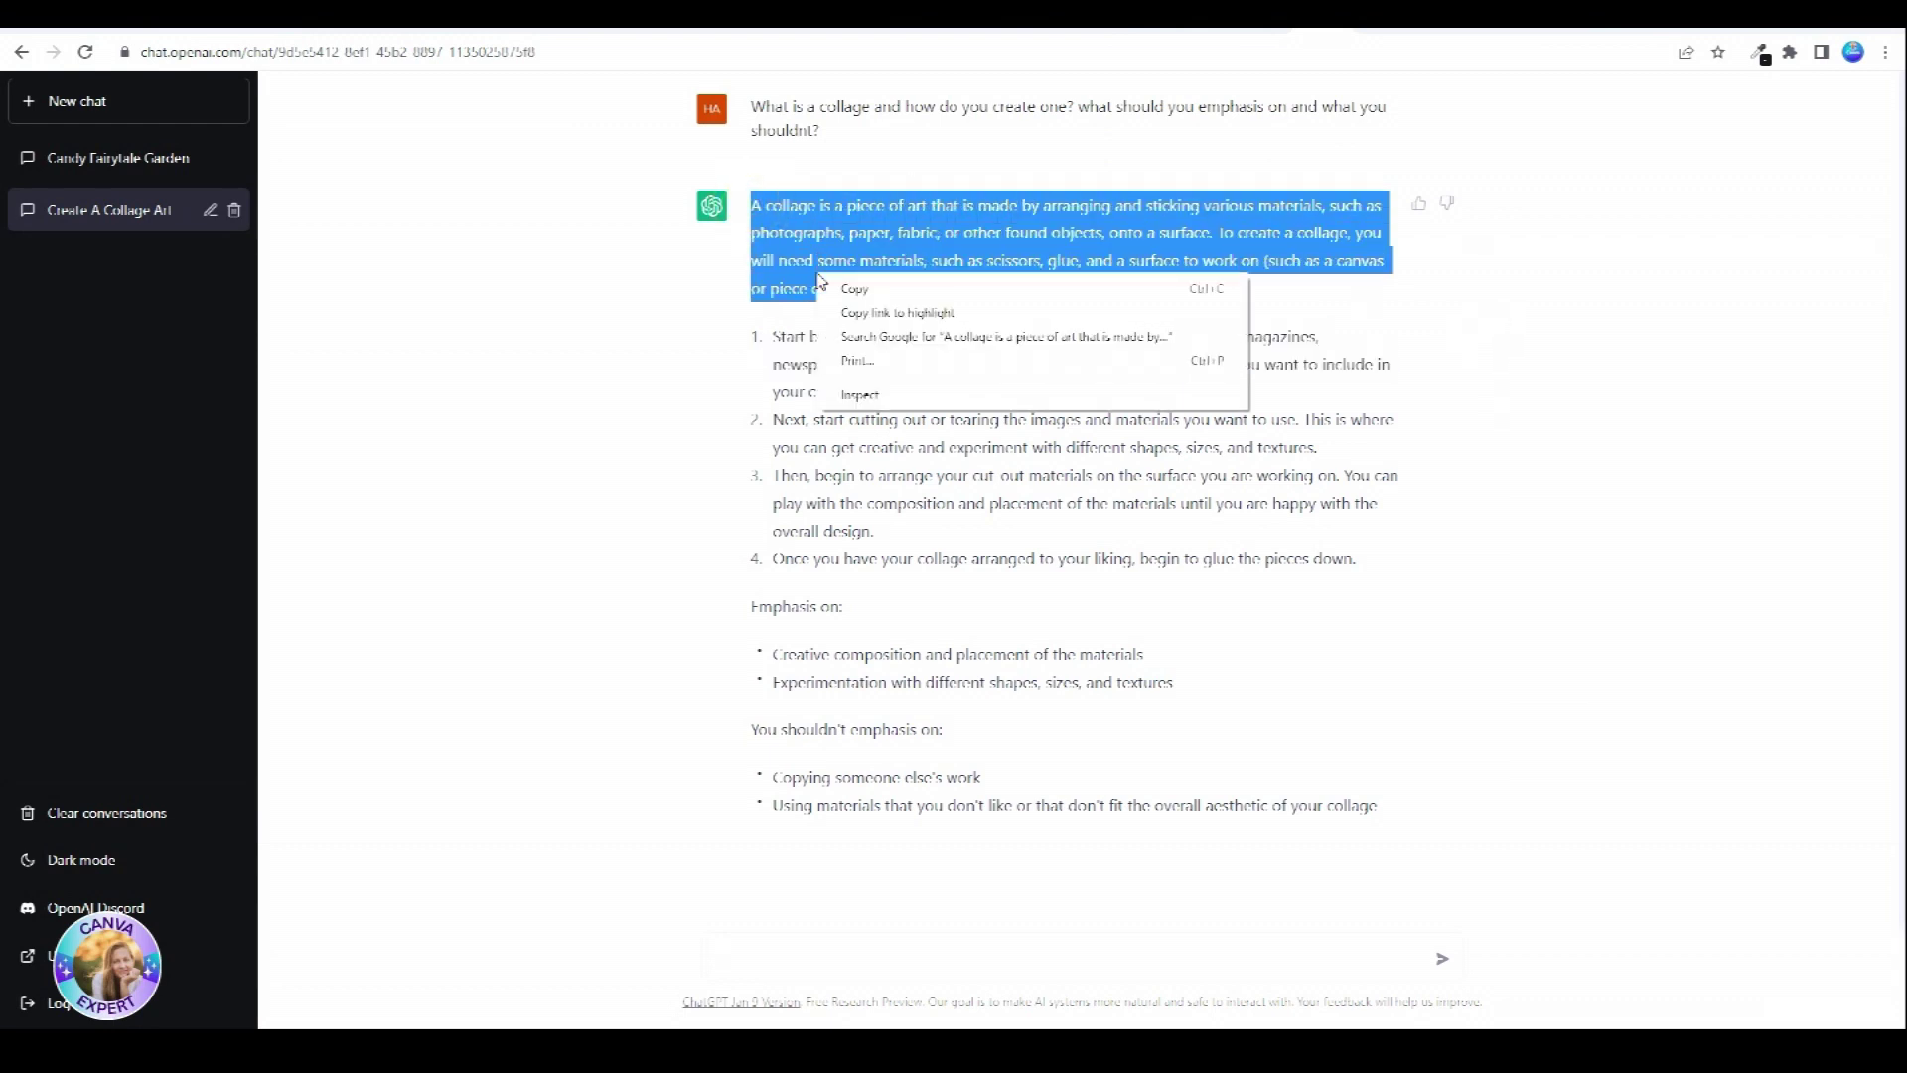
click(846, 287)
key(ctrl+Tab)
- Run /imagine with the pasted ChatGPT collage paragraph as the prompt
text(/im)
key(Tab)
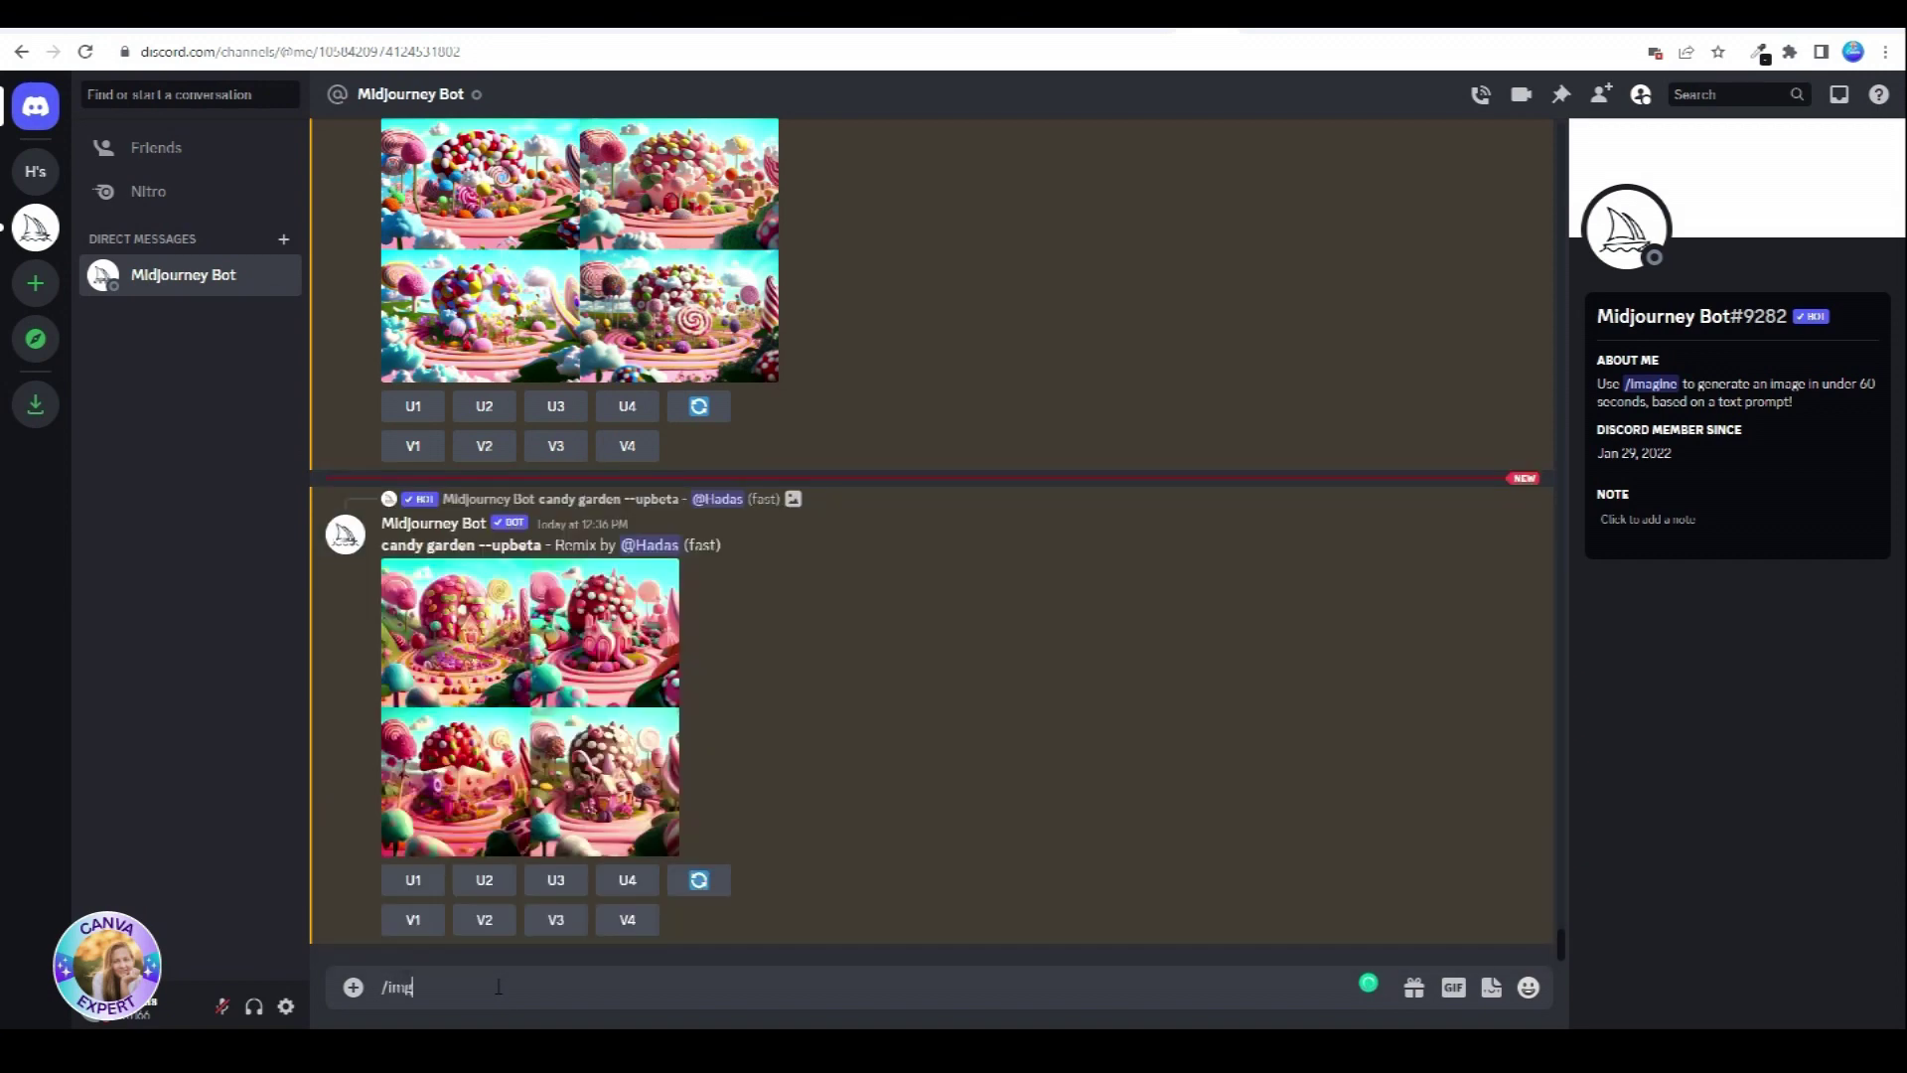
key(ctrl+v)
key(Return)
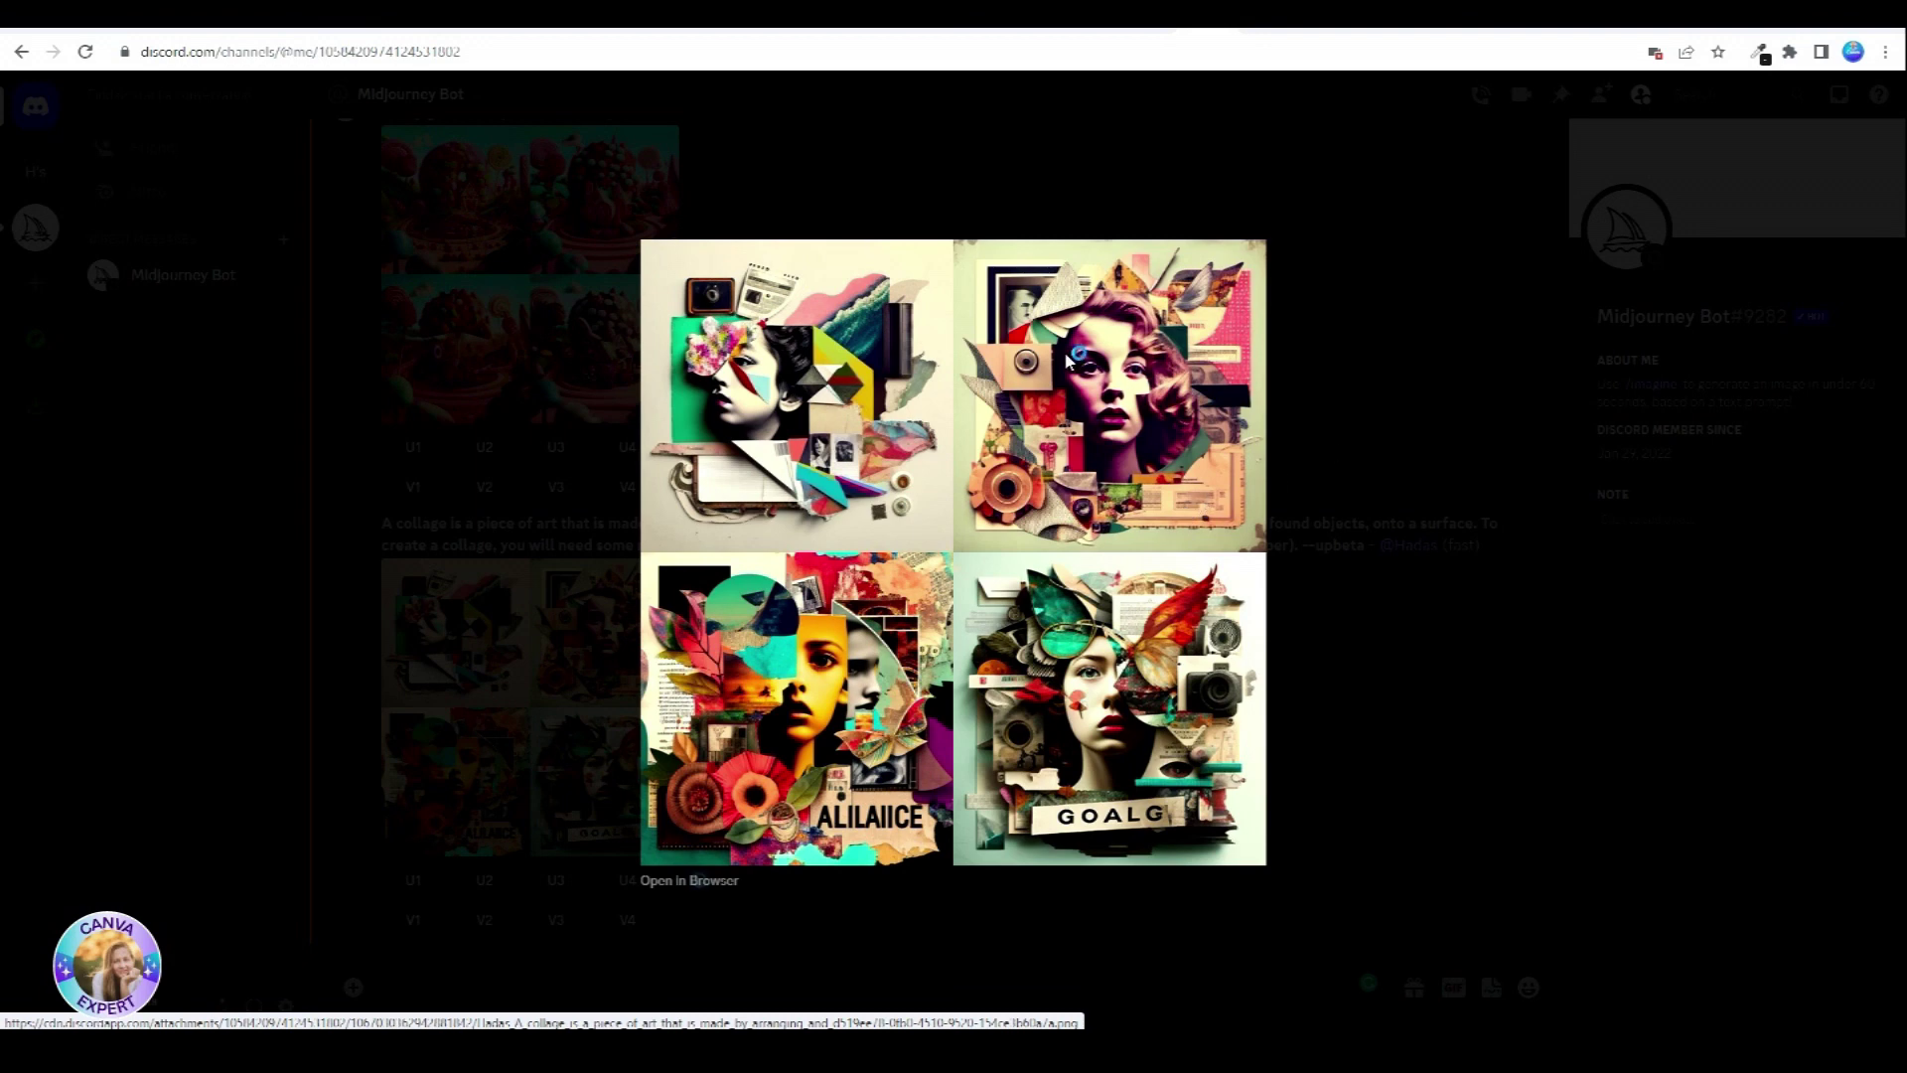
- Upscale the second collage image and view it at full size
key(Escape)
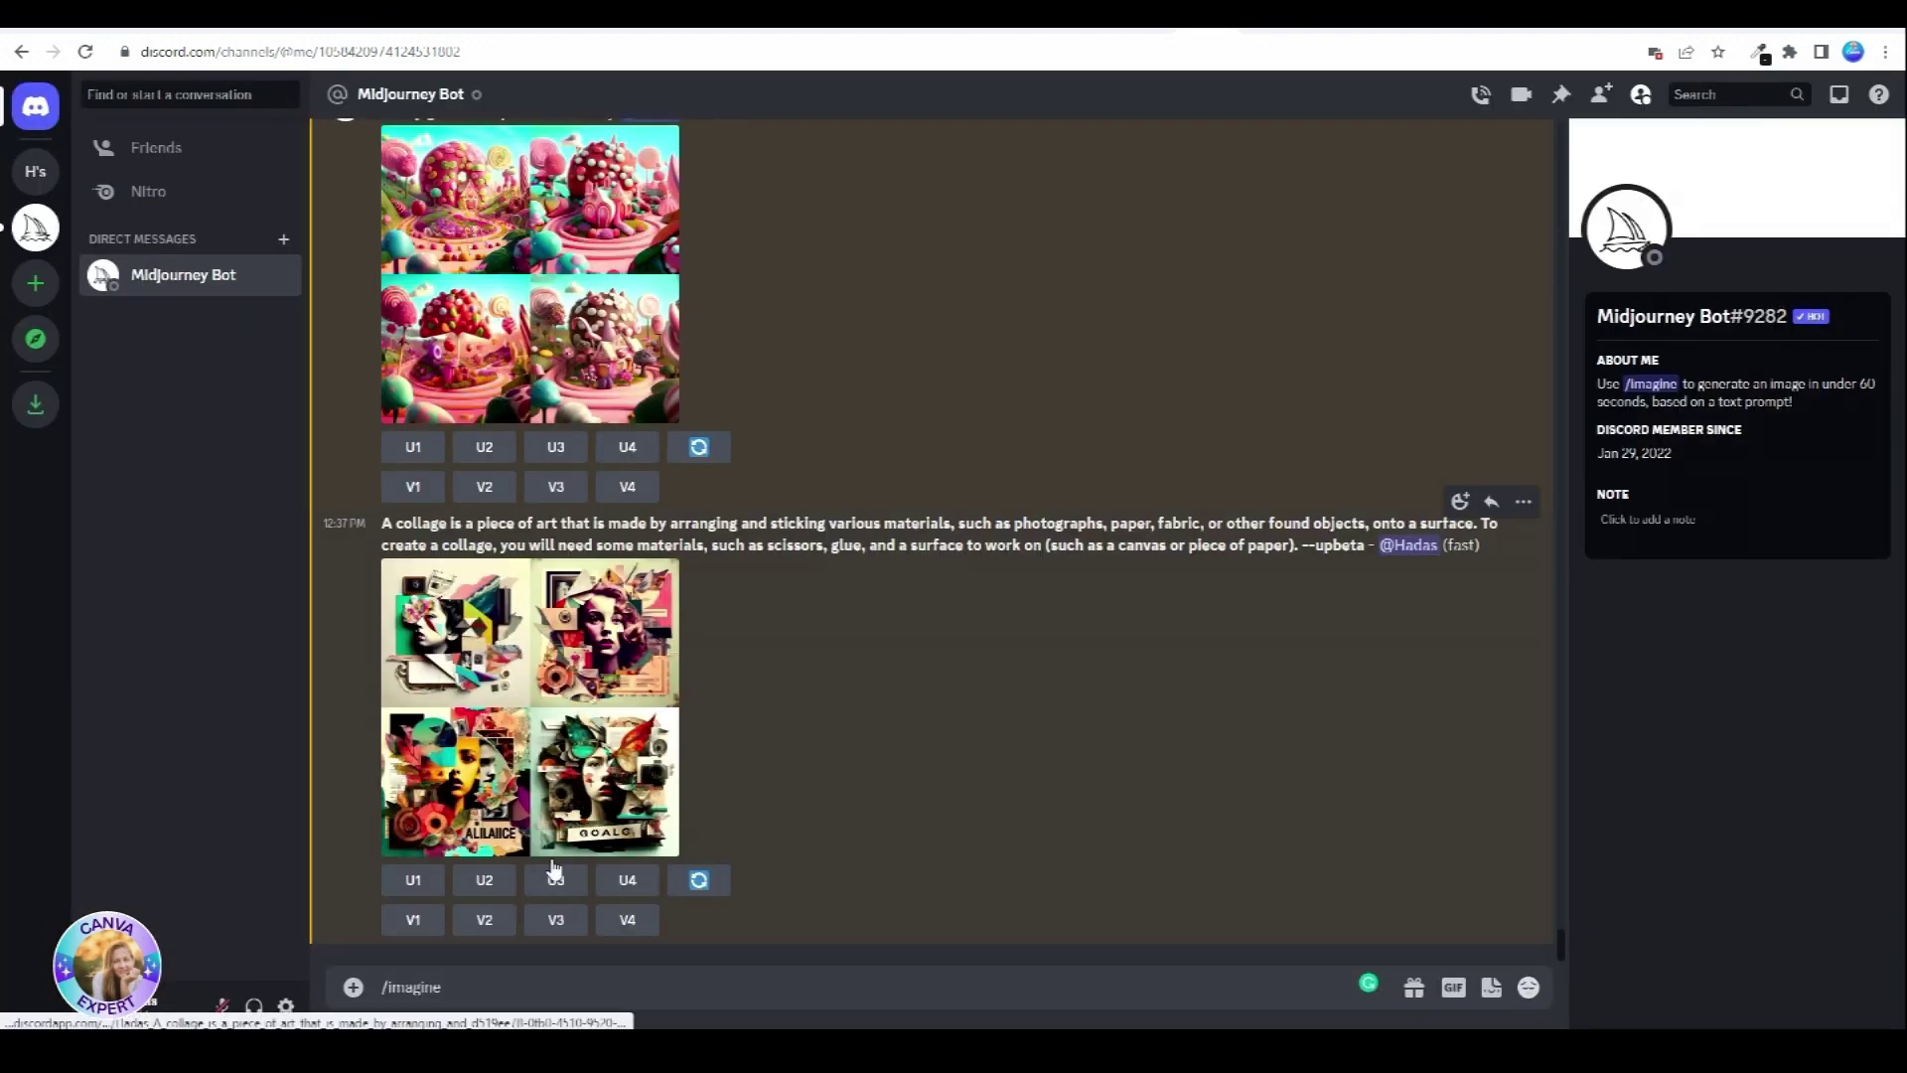
click(484, 880)
click(594, 755)
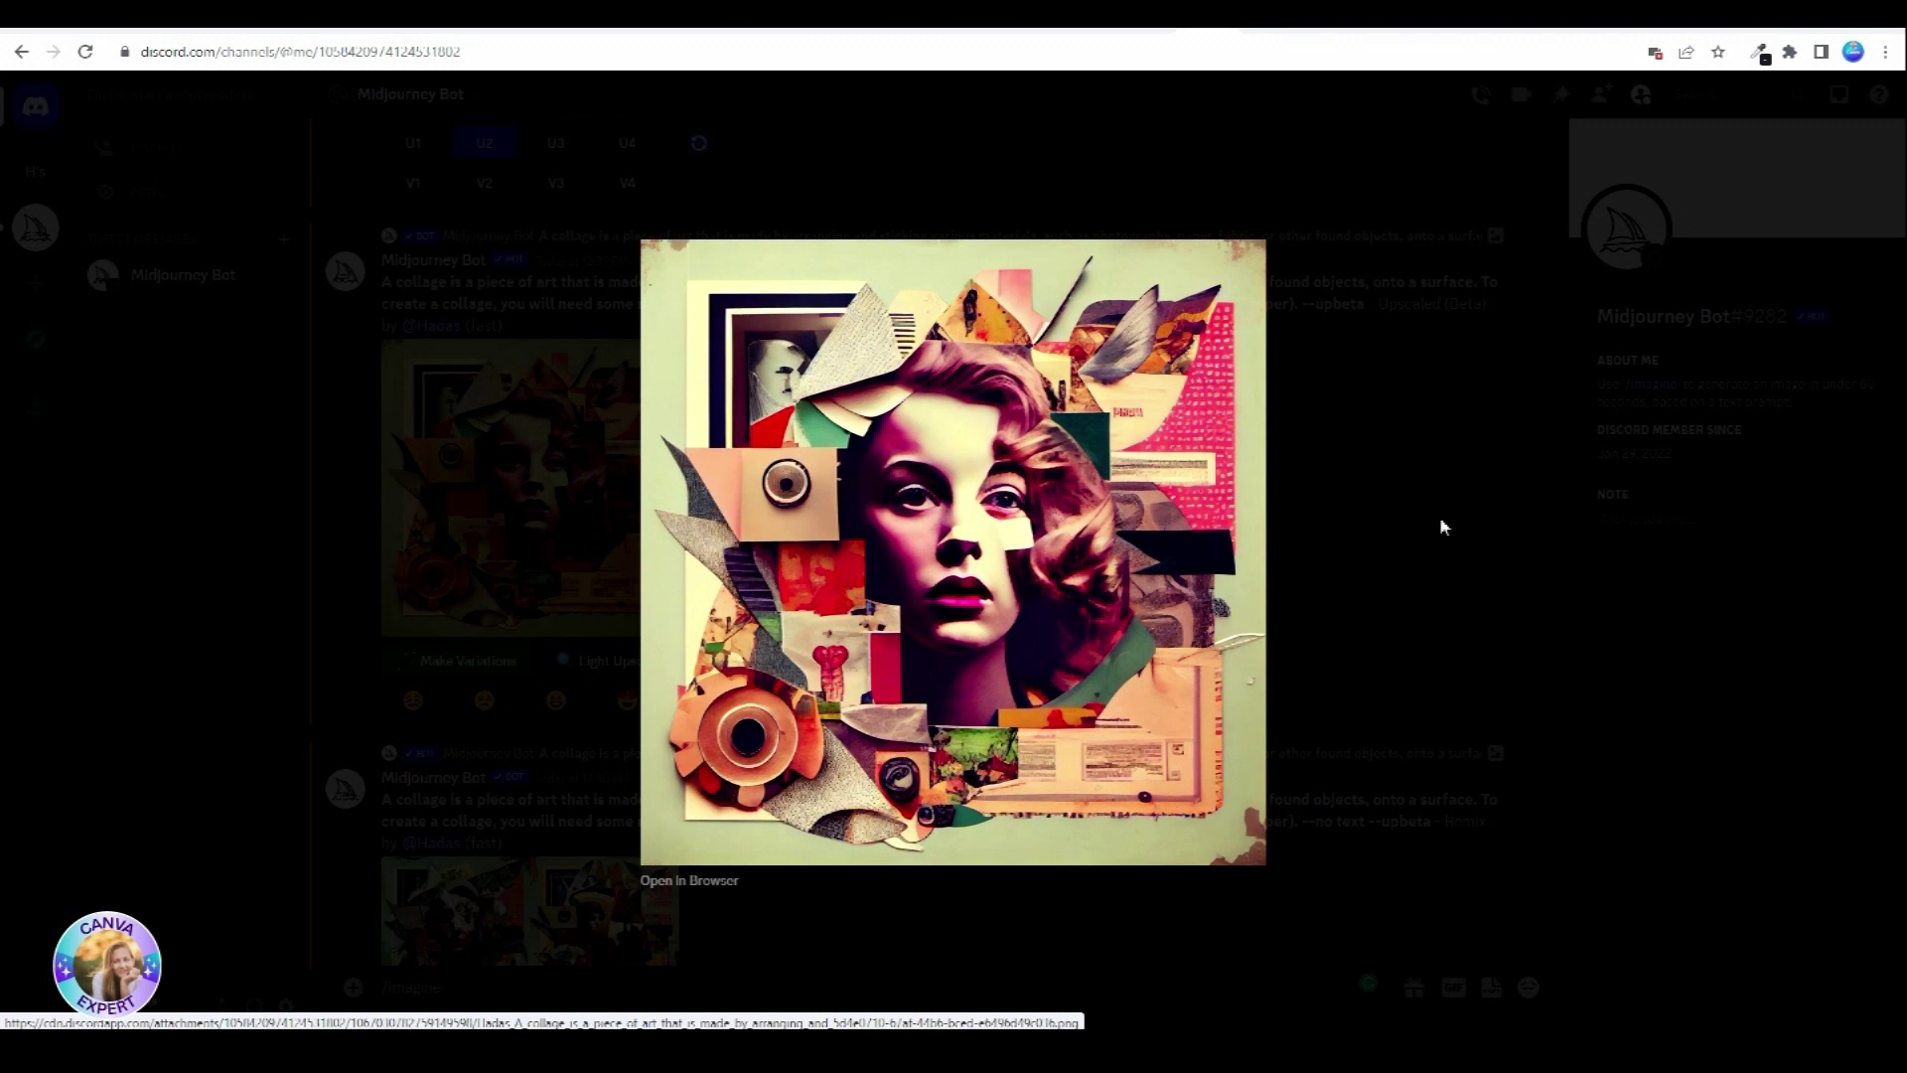
- Reopen the upscaled second collage full size and save it as a PNG
click(1391, 543)
click(587, 443)
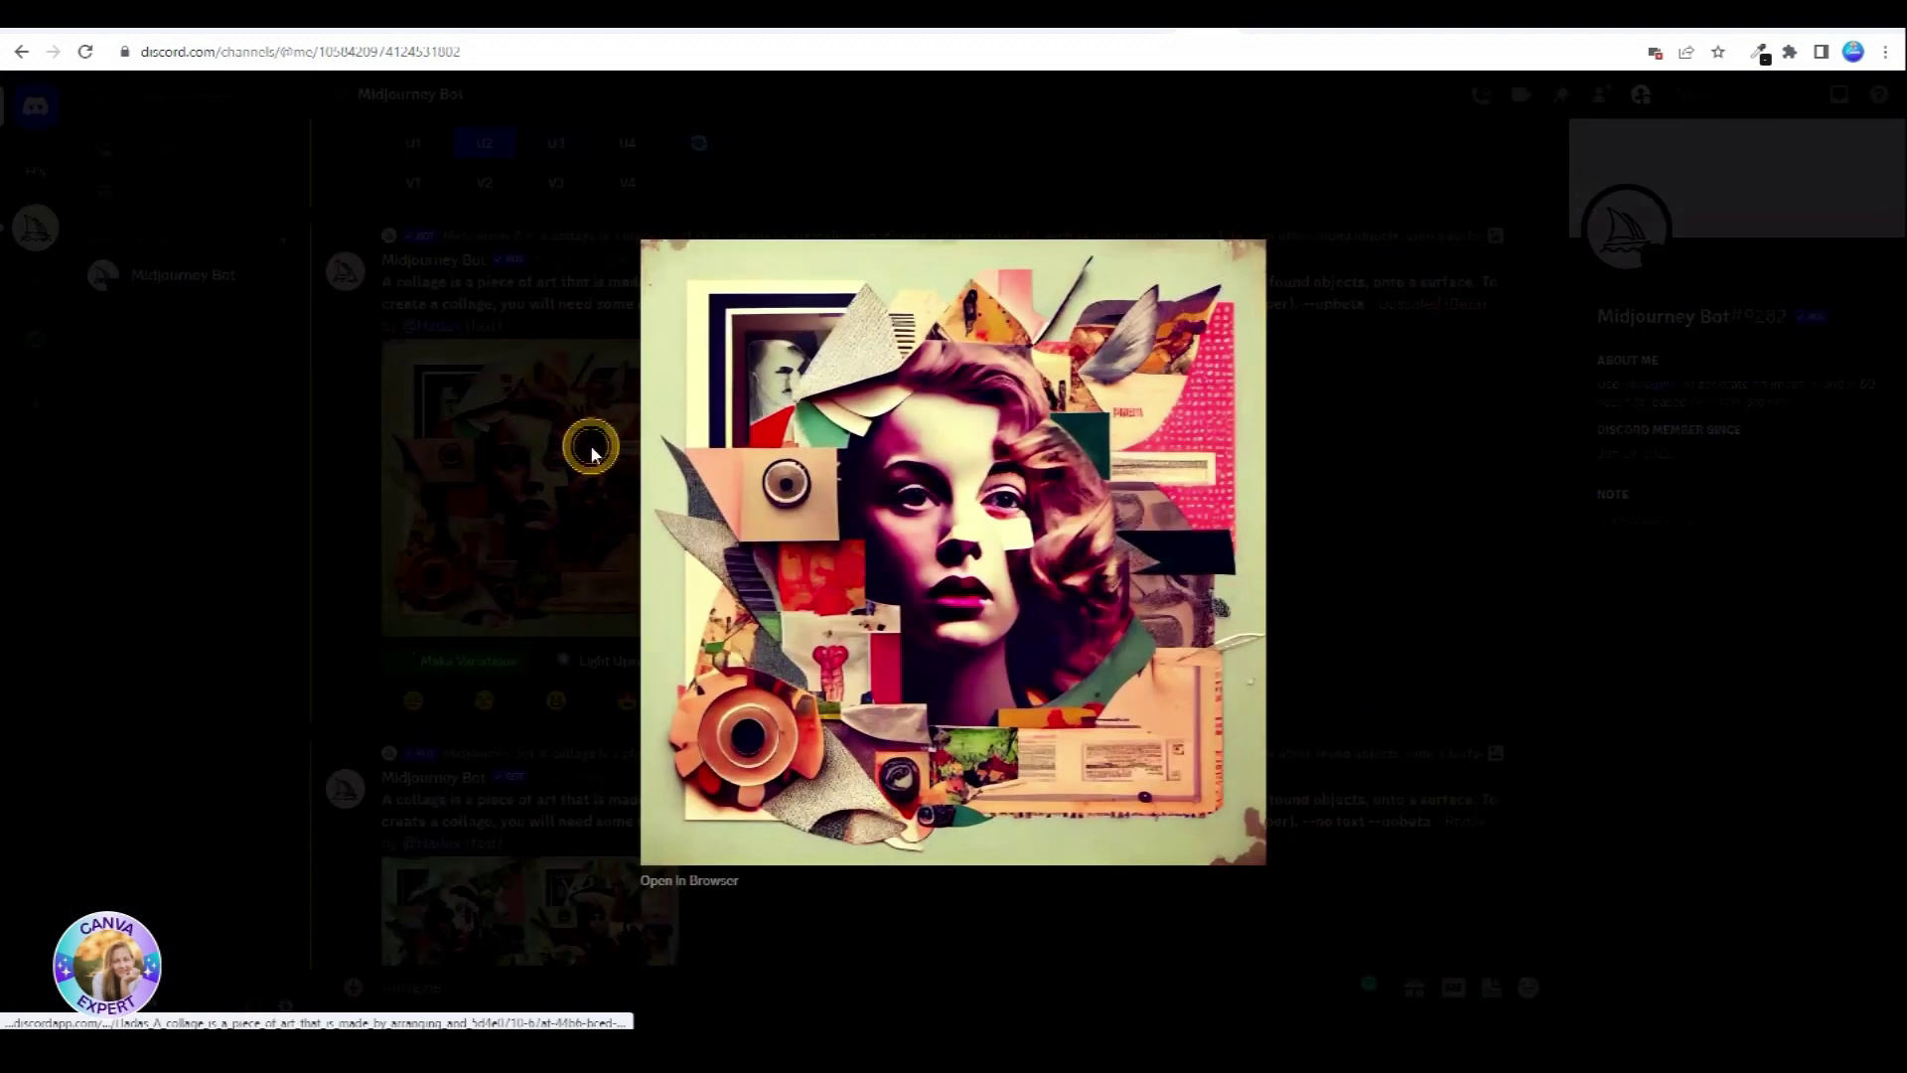
right_click(1026, 523)
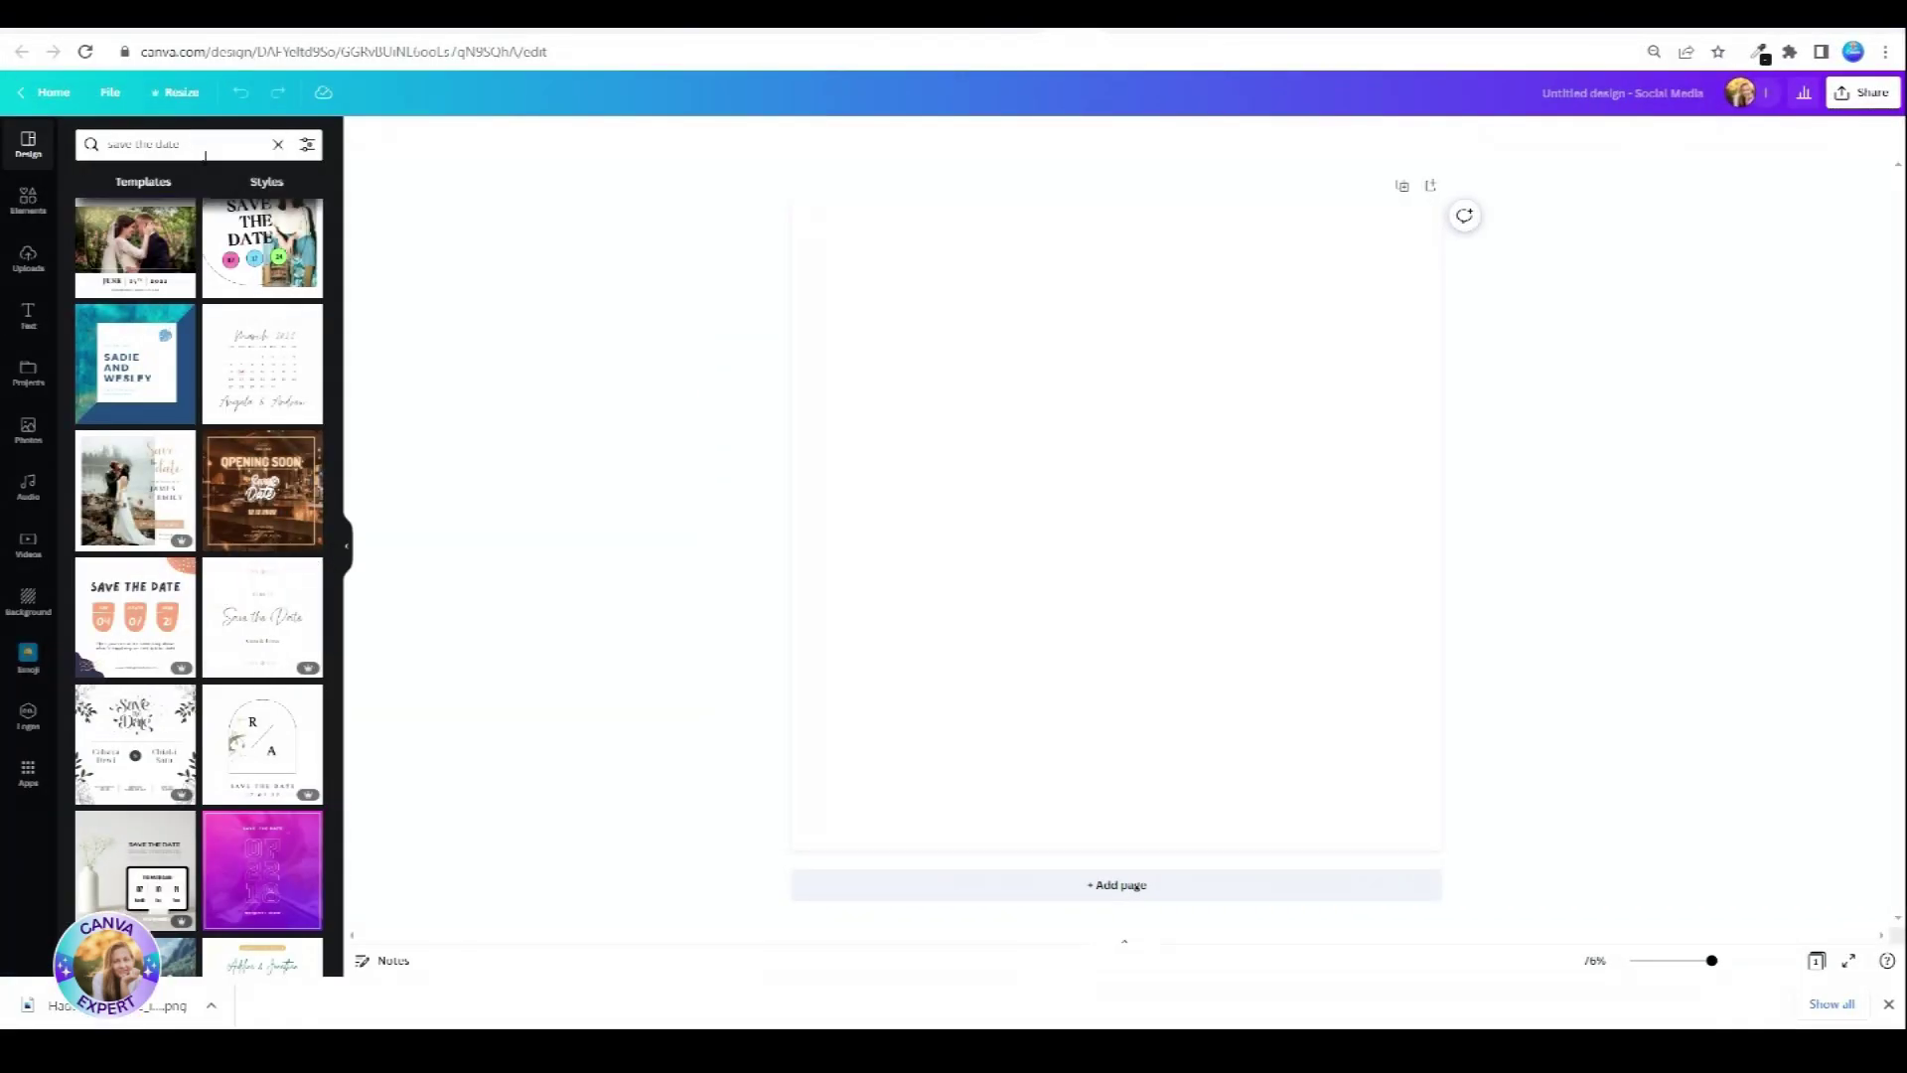
- Add the uploaded Midjourney collage image to the blank page and zoom in to 164%
click(199, 151)
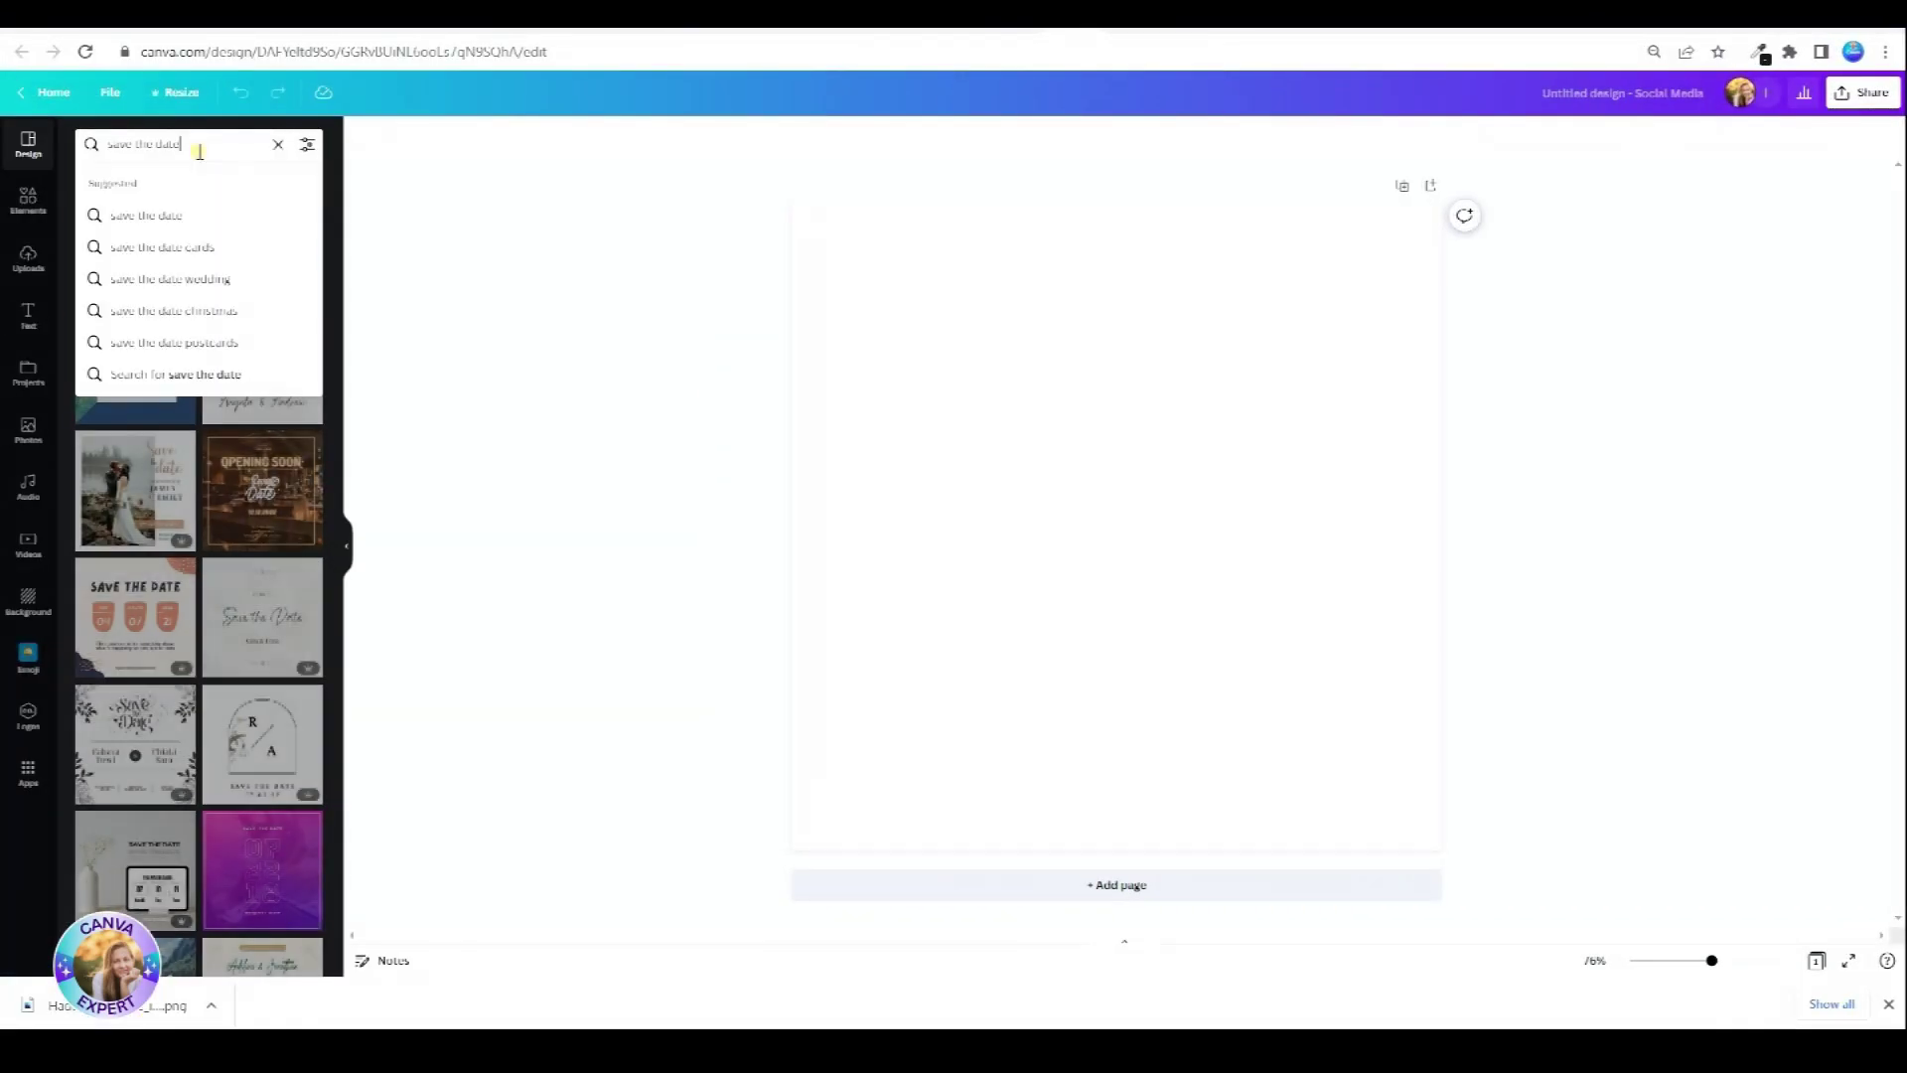
click(250, 213)
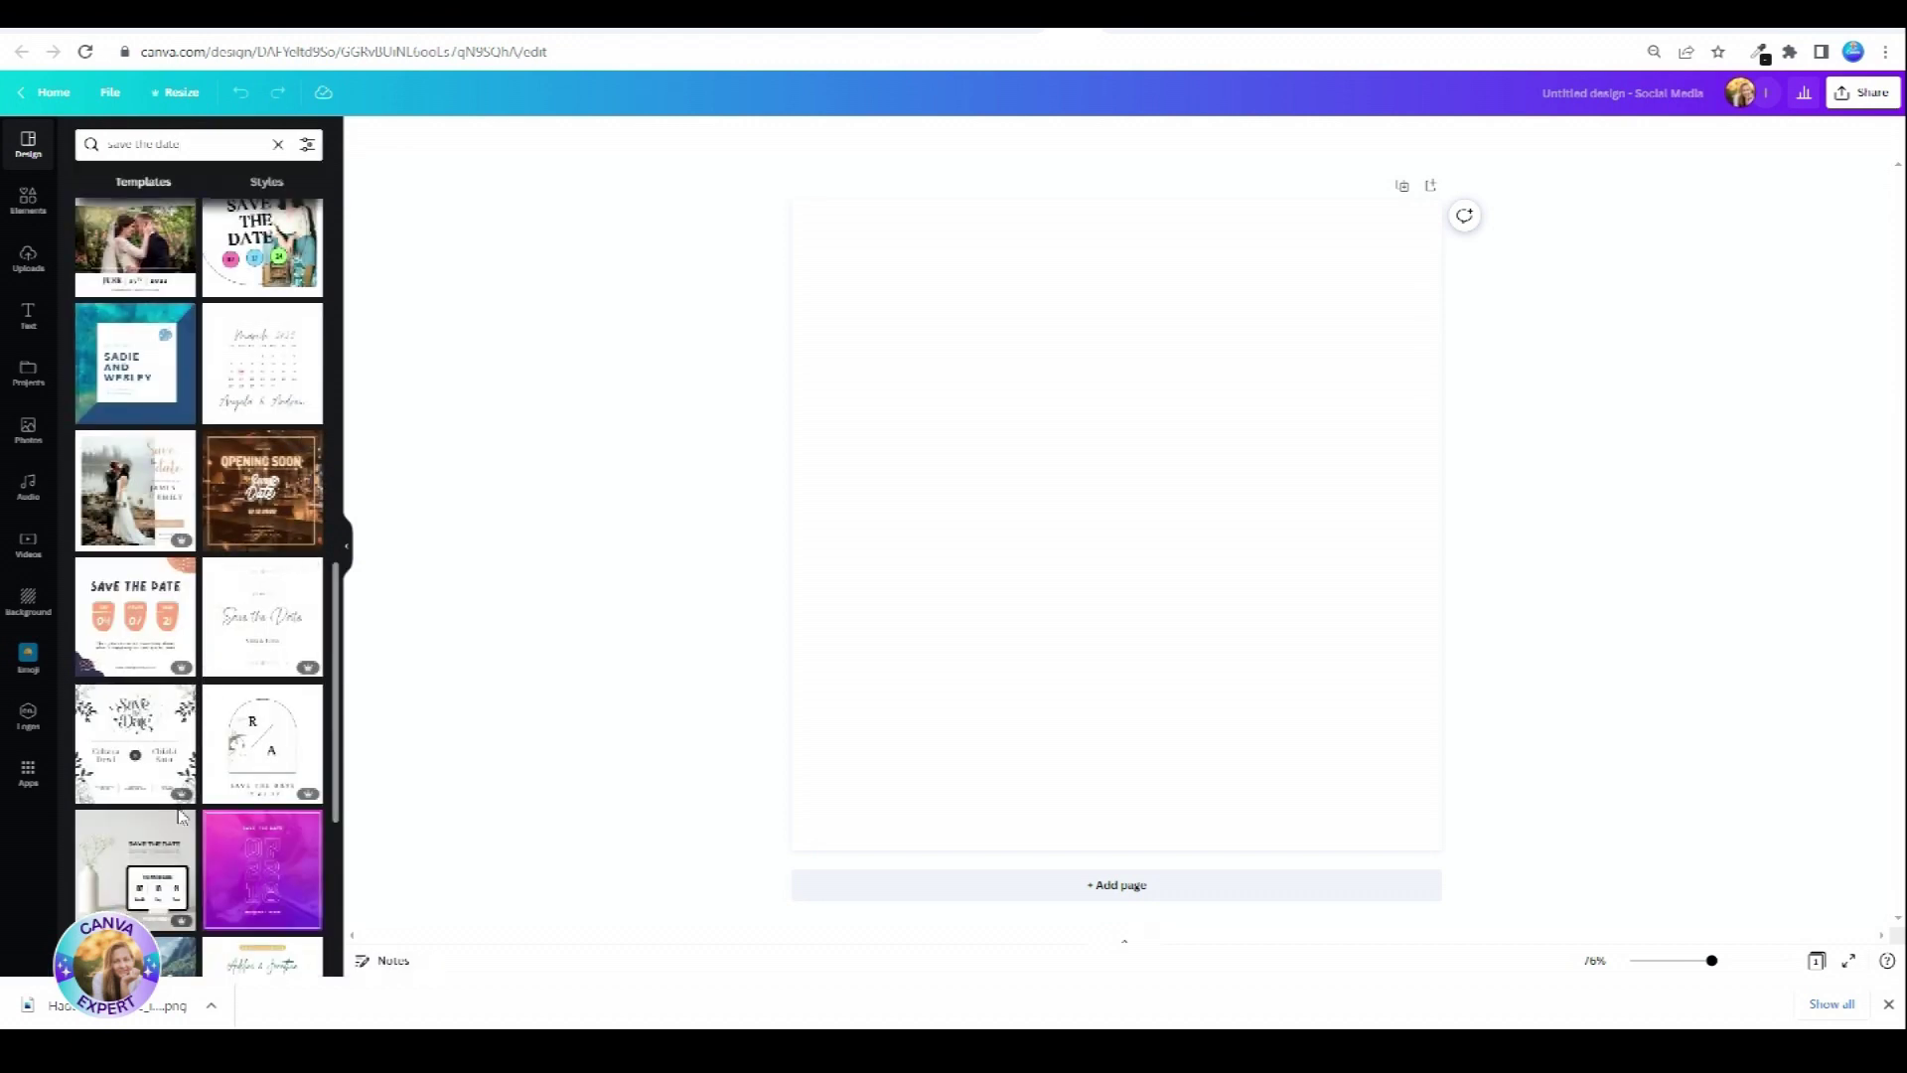
scroll(183, 825, down, 3)
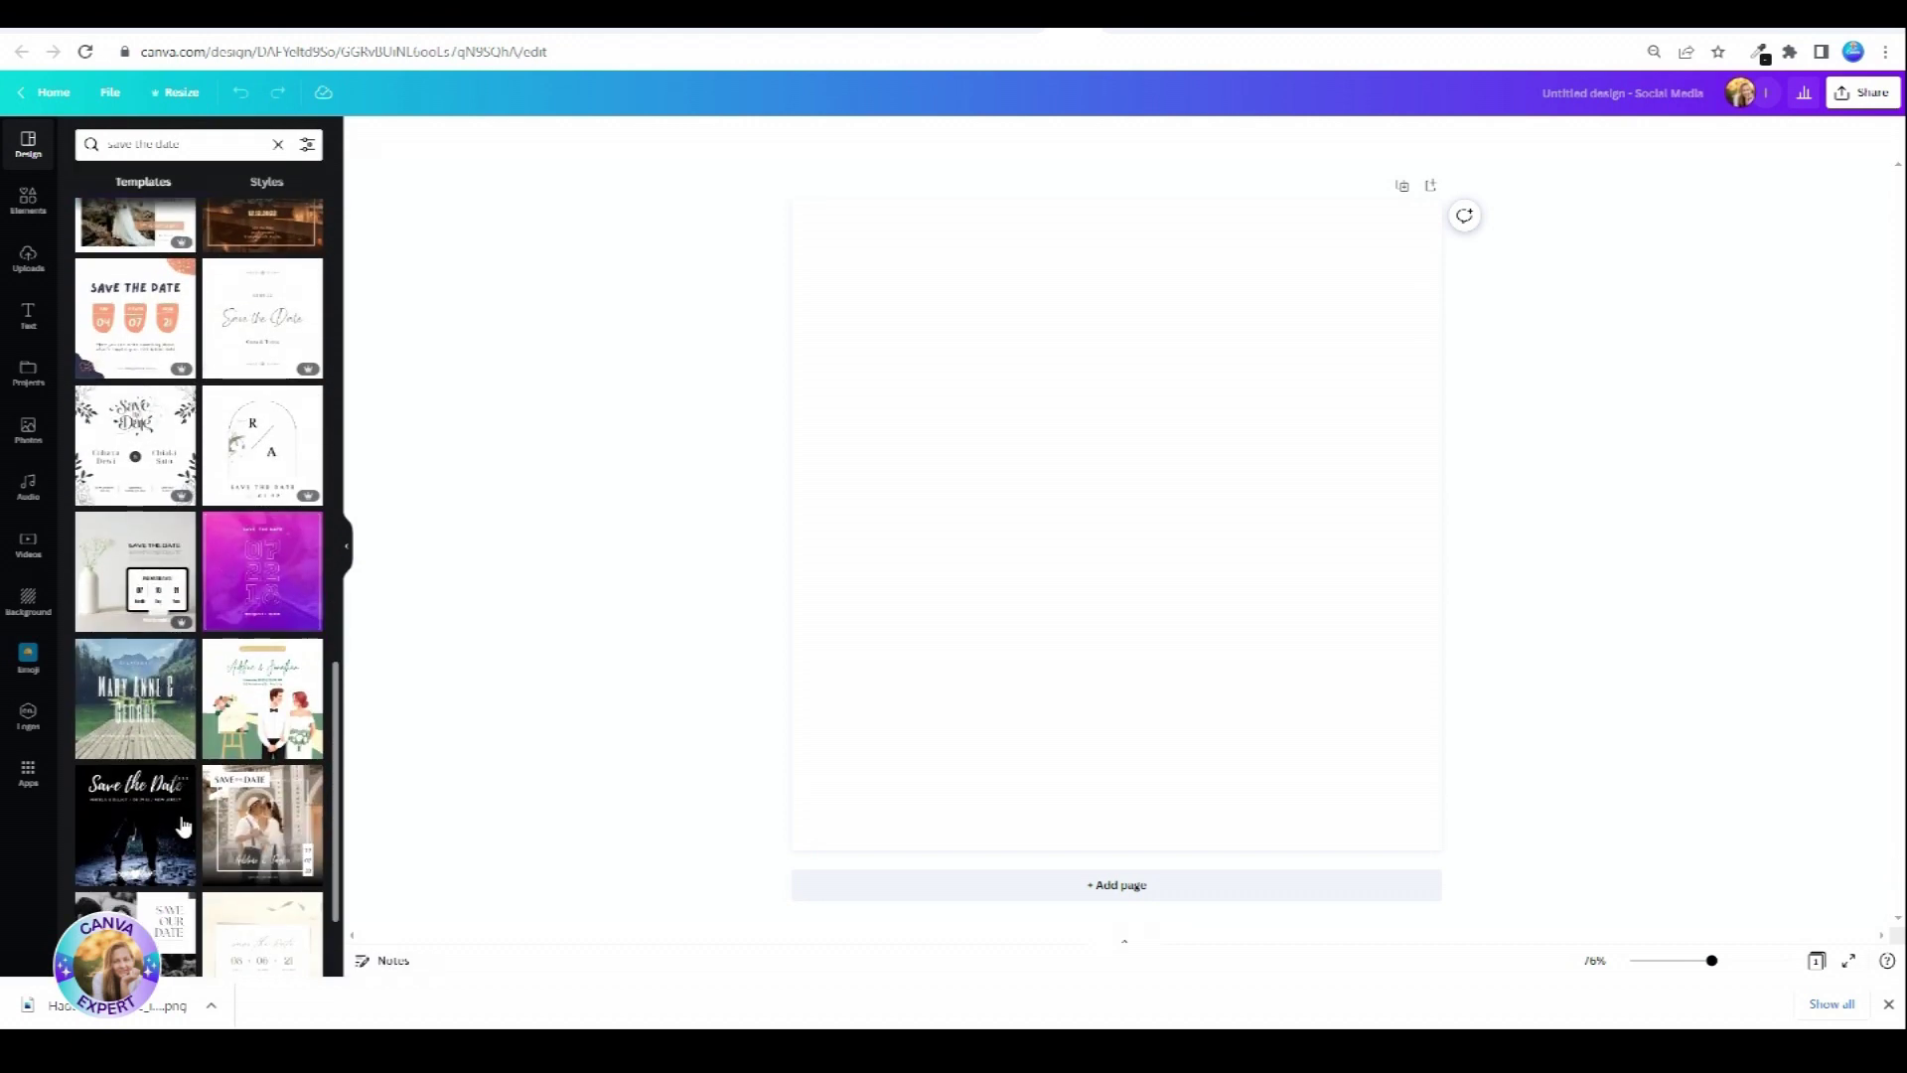
scroll(183, 825, up, 5)
click(97, 226)
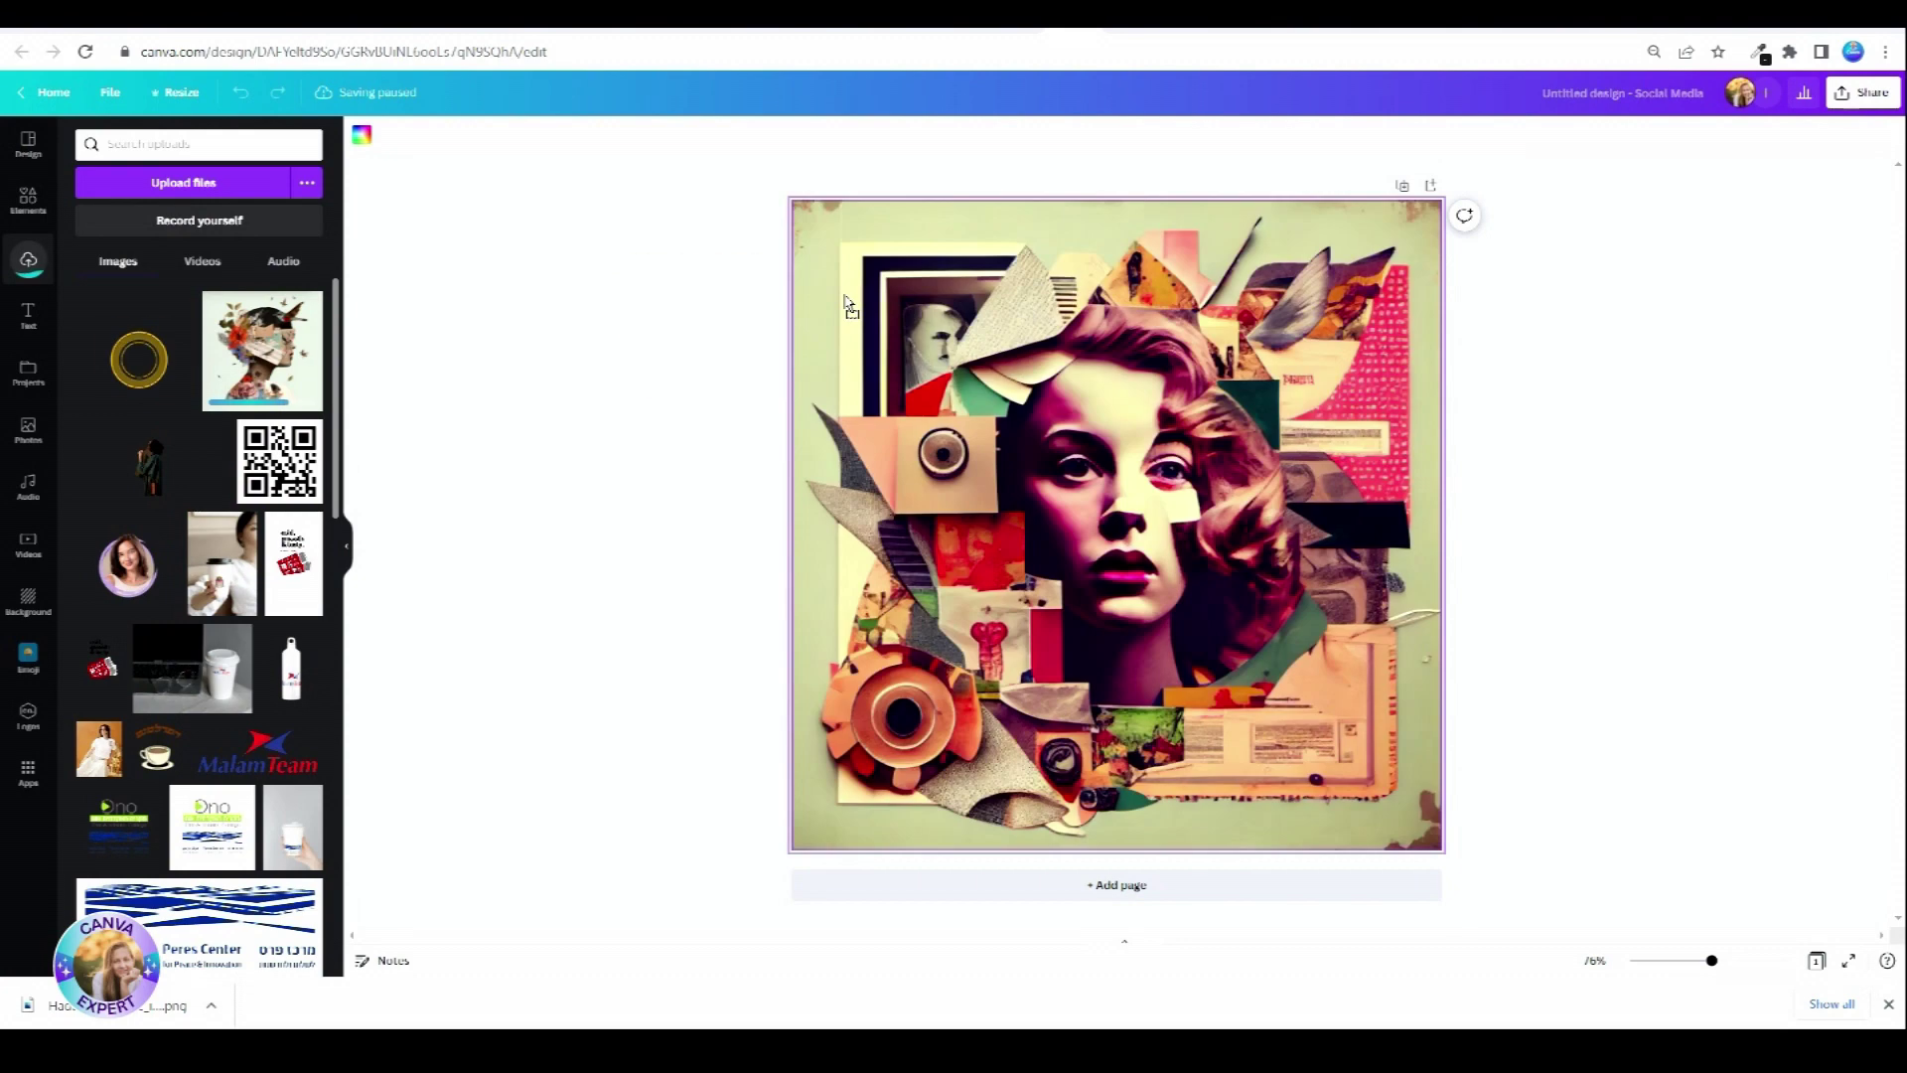
scroll(1217, 387, down, 1)
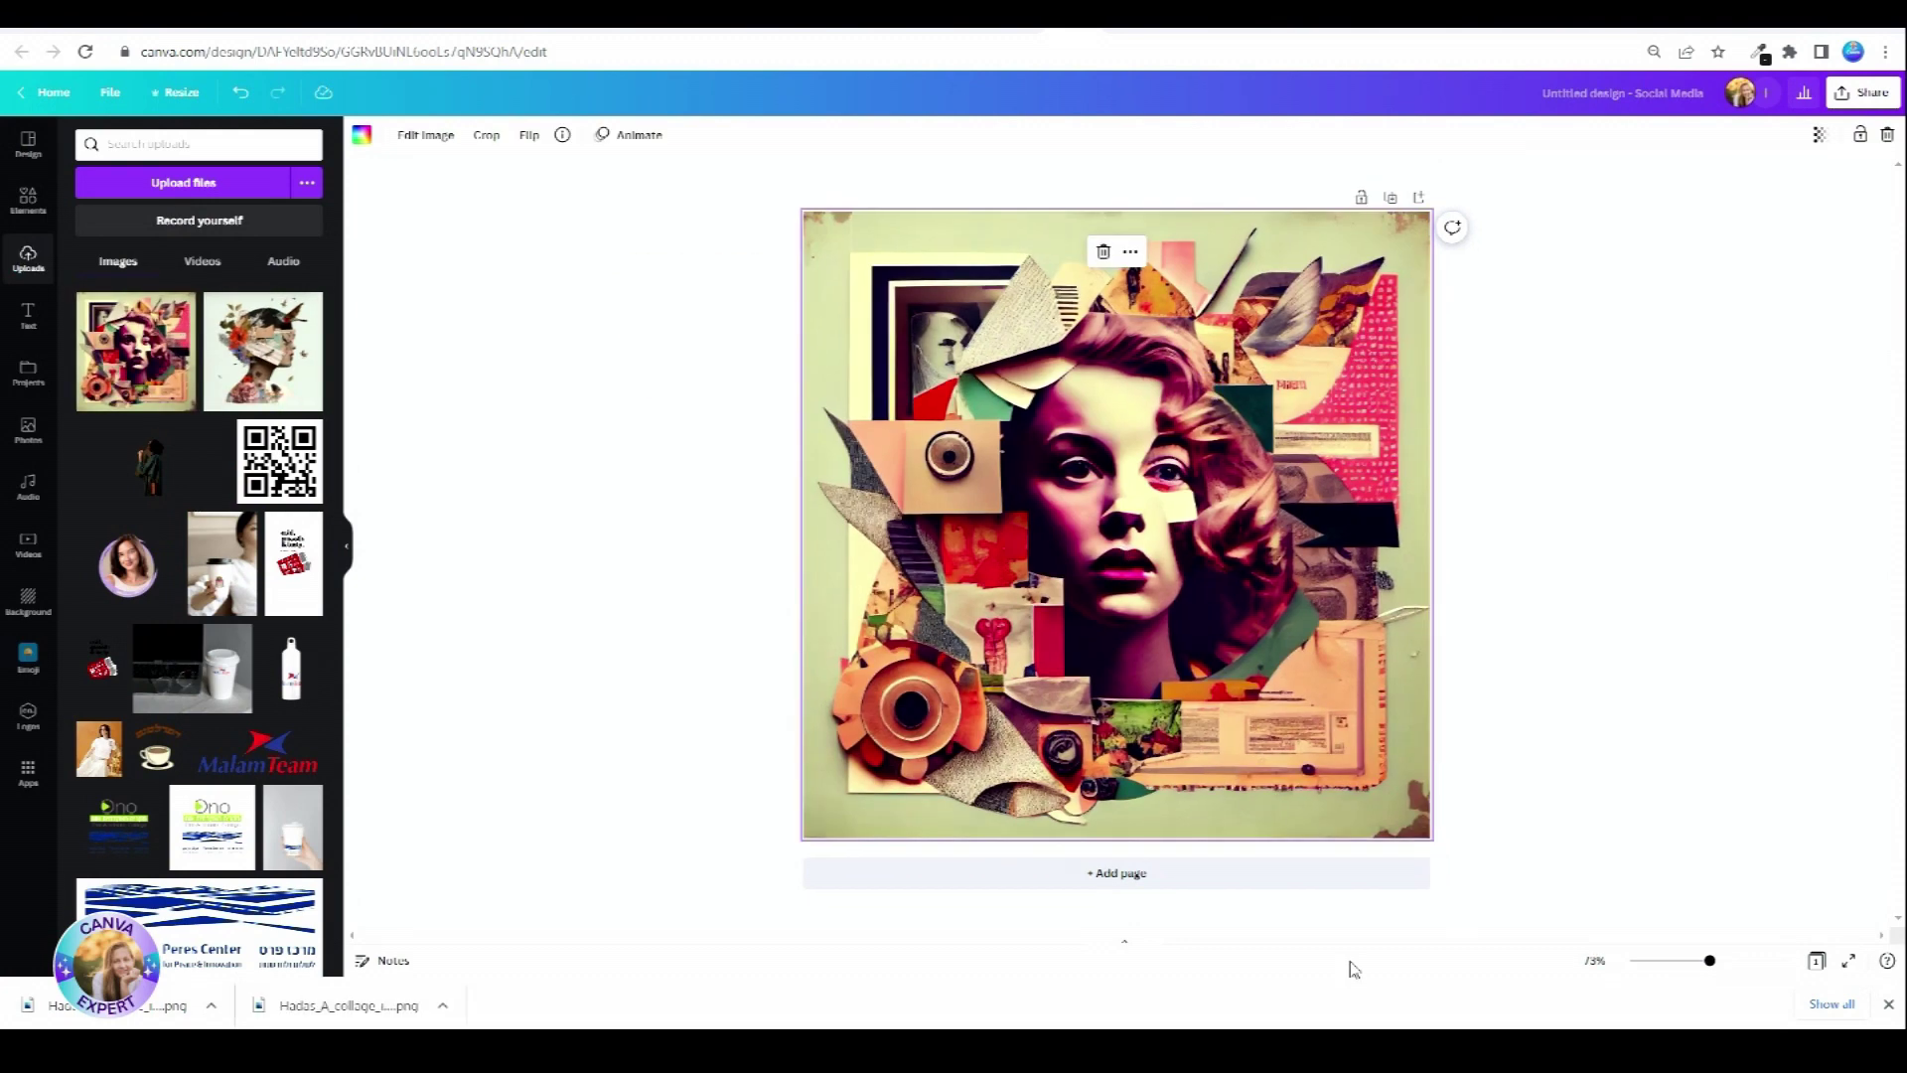
mouse_move(1709, 960)
mouse_down()
mouse_move(1766, 961)
mouse_move(1742, 960)
mouse_up()
- Search Elements for BLOB and add an elongated blob to the page
click(28, 200)
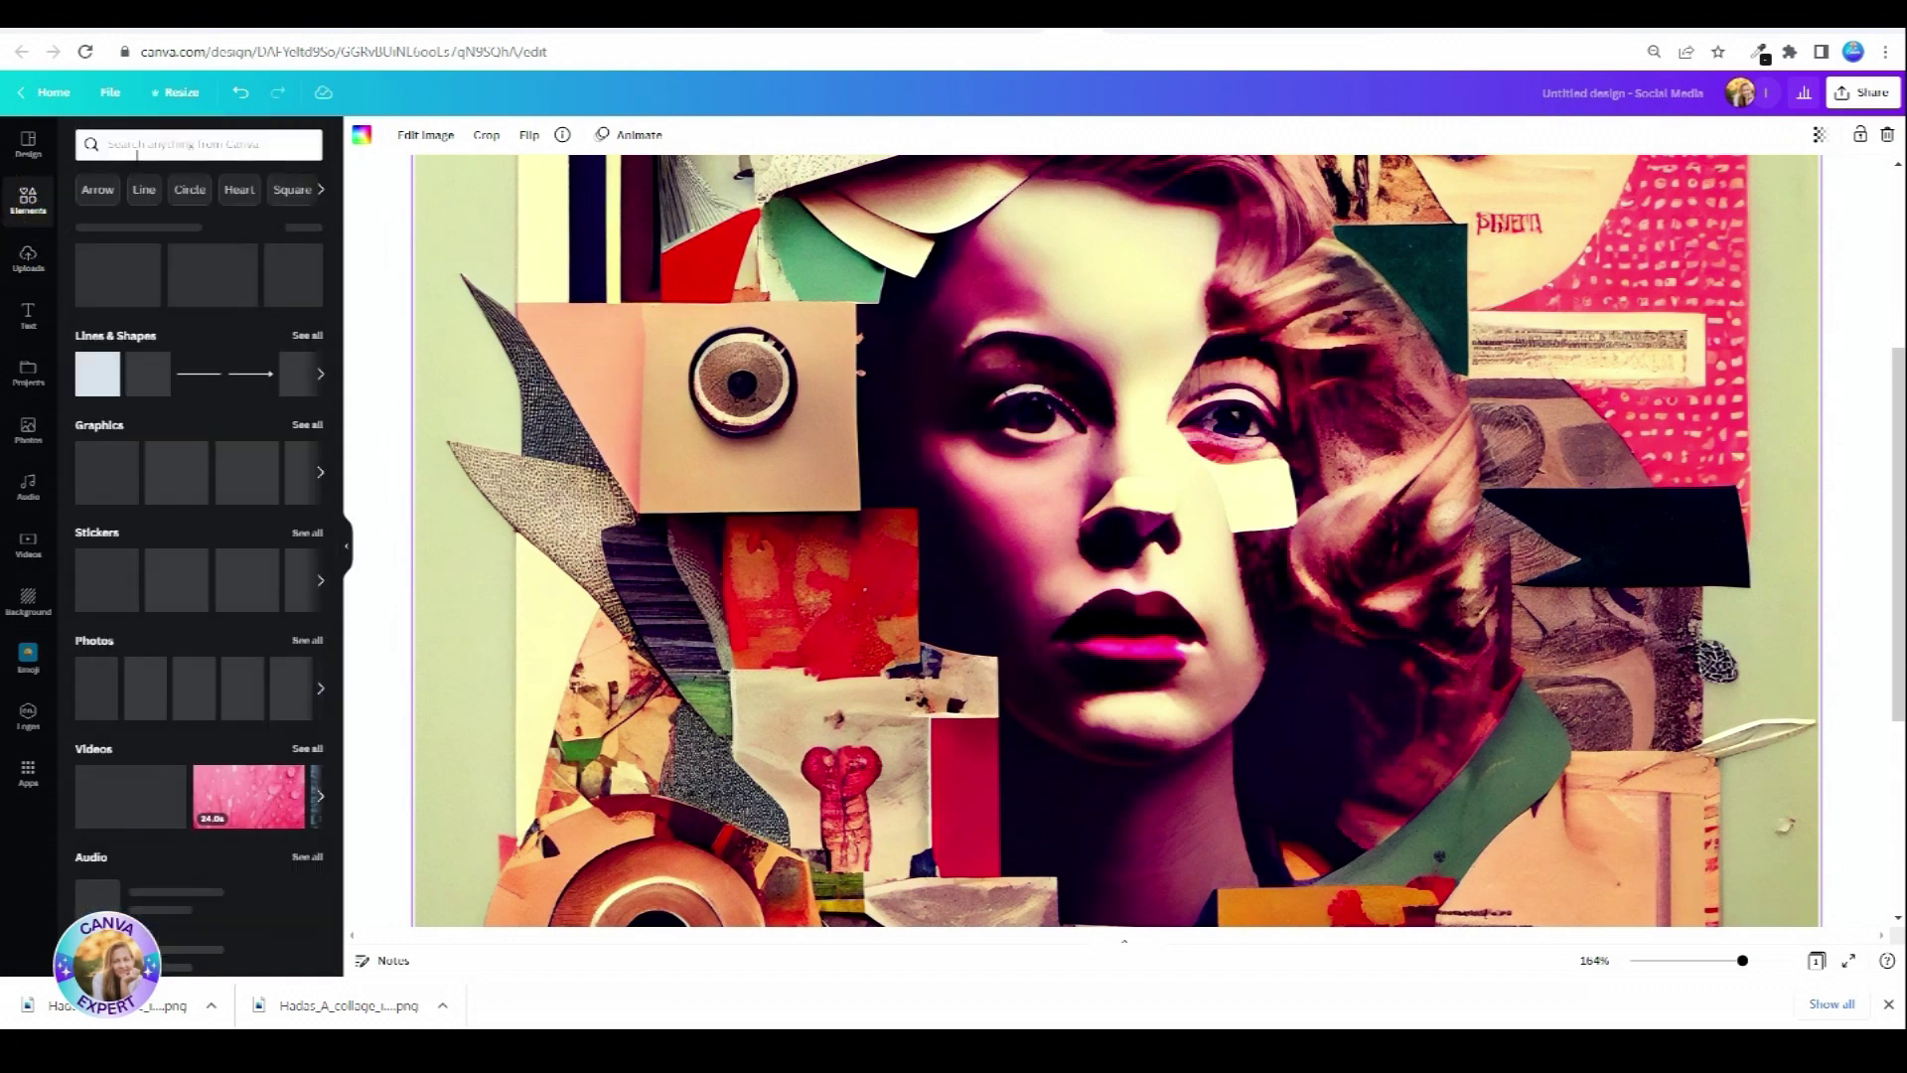
click(139, 149)
text(BLOB)
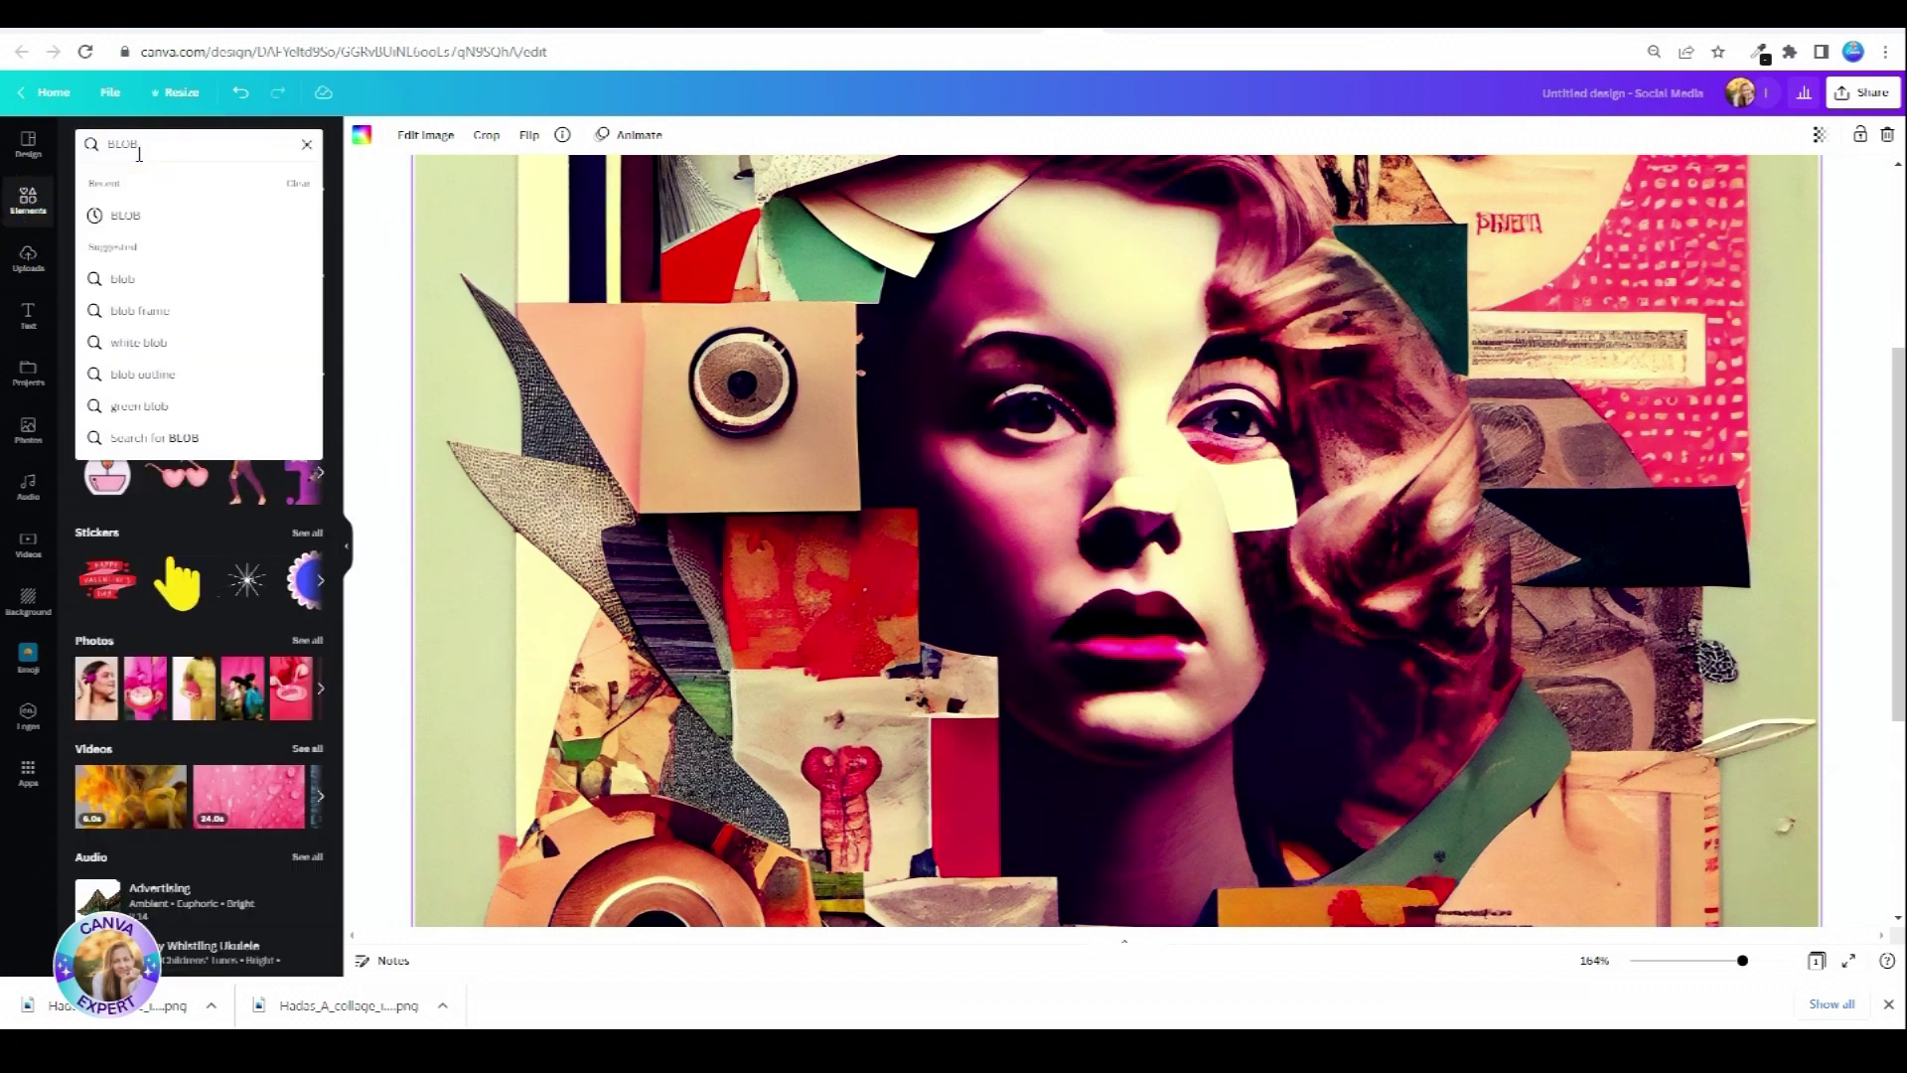
key(Return)
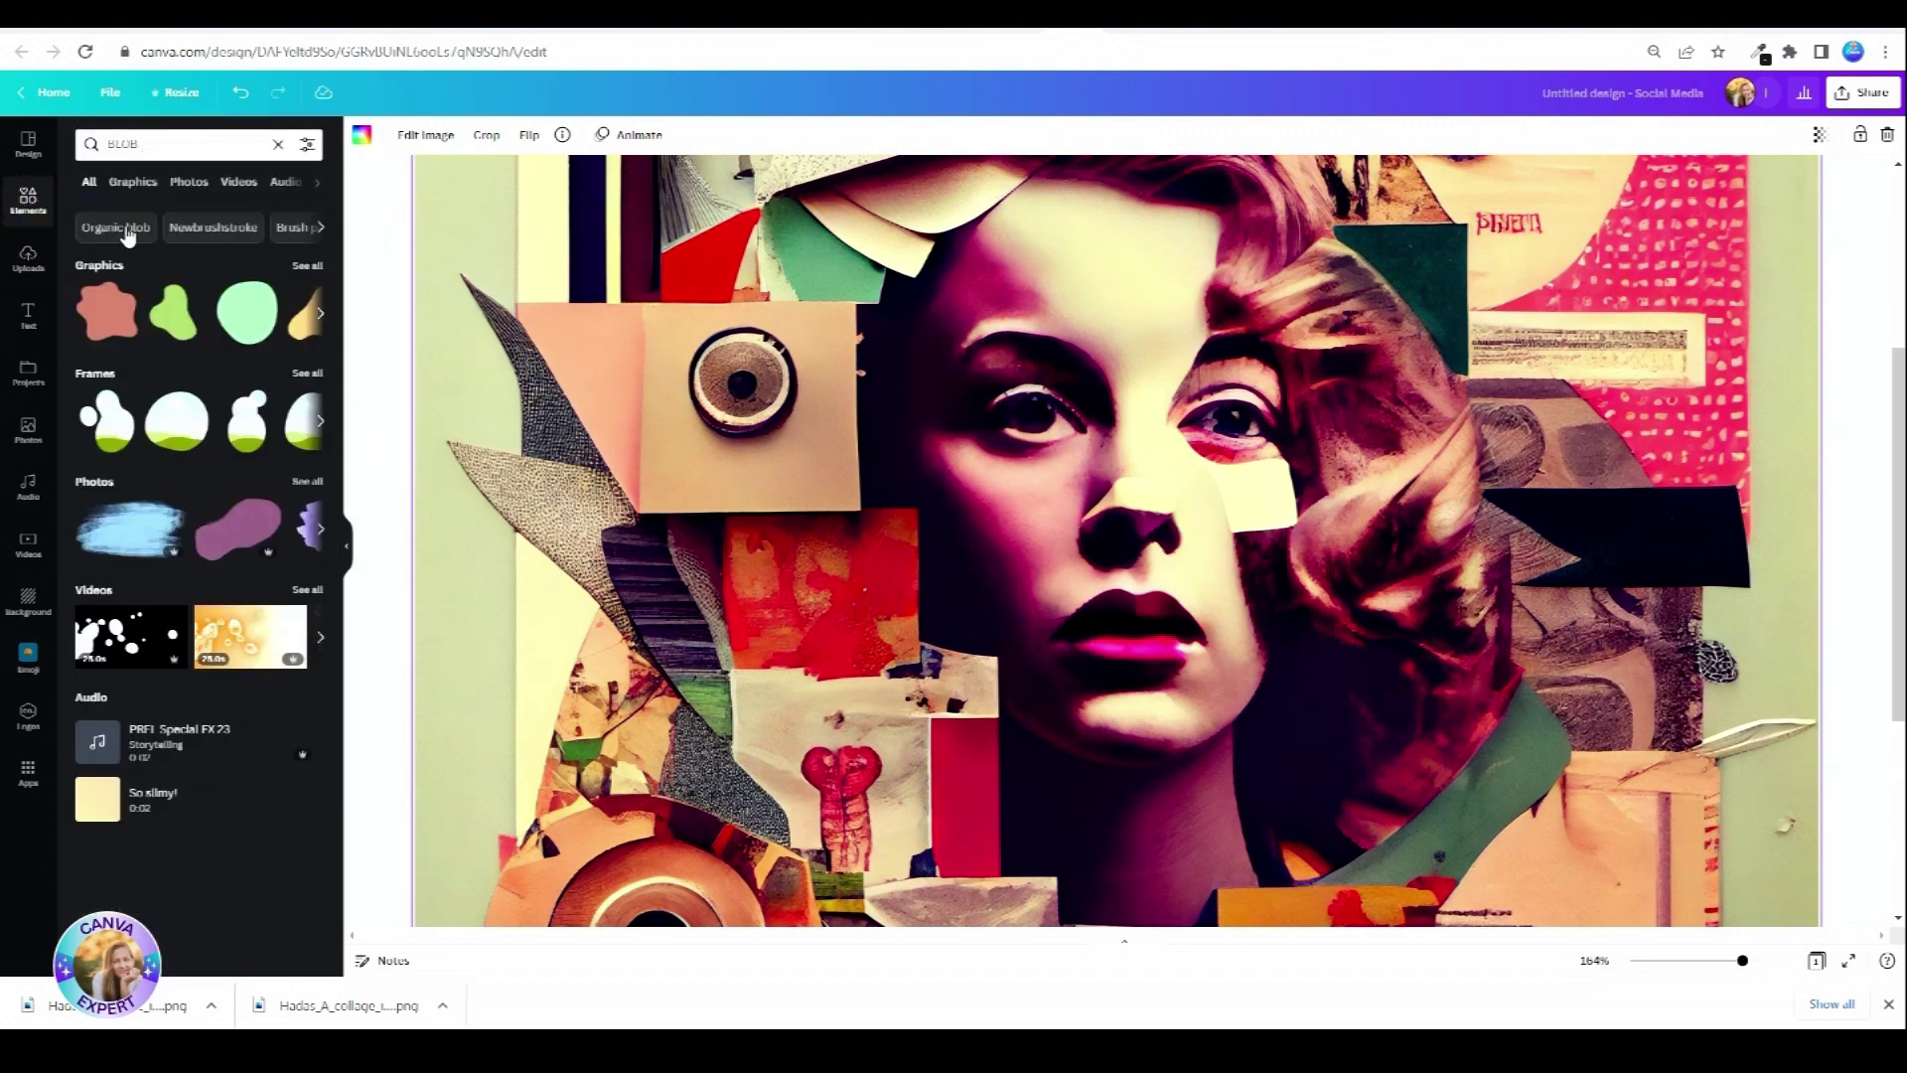
click(307, 265)
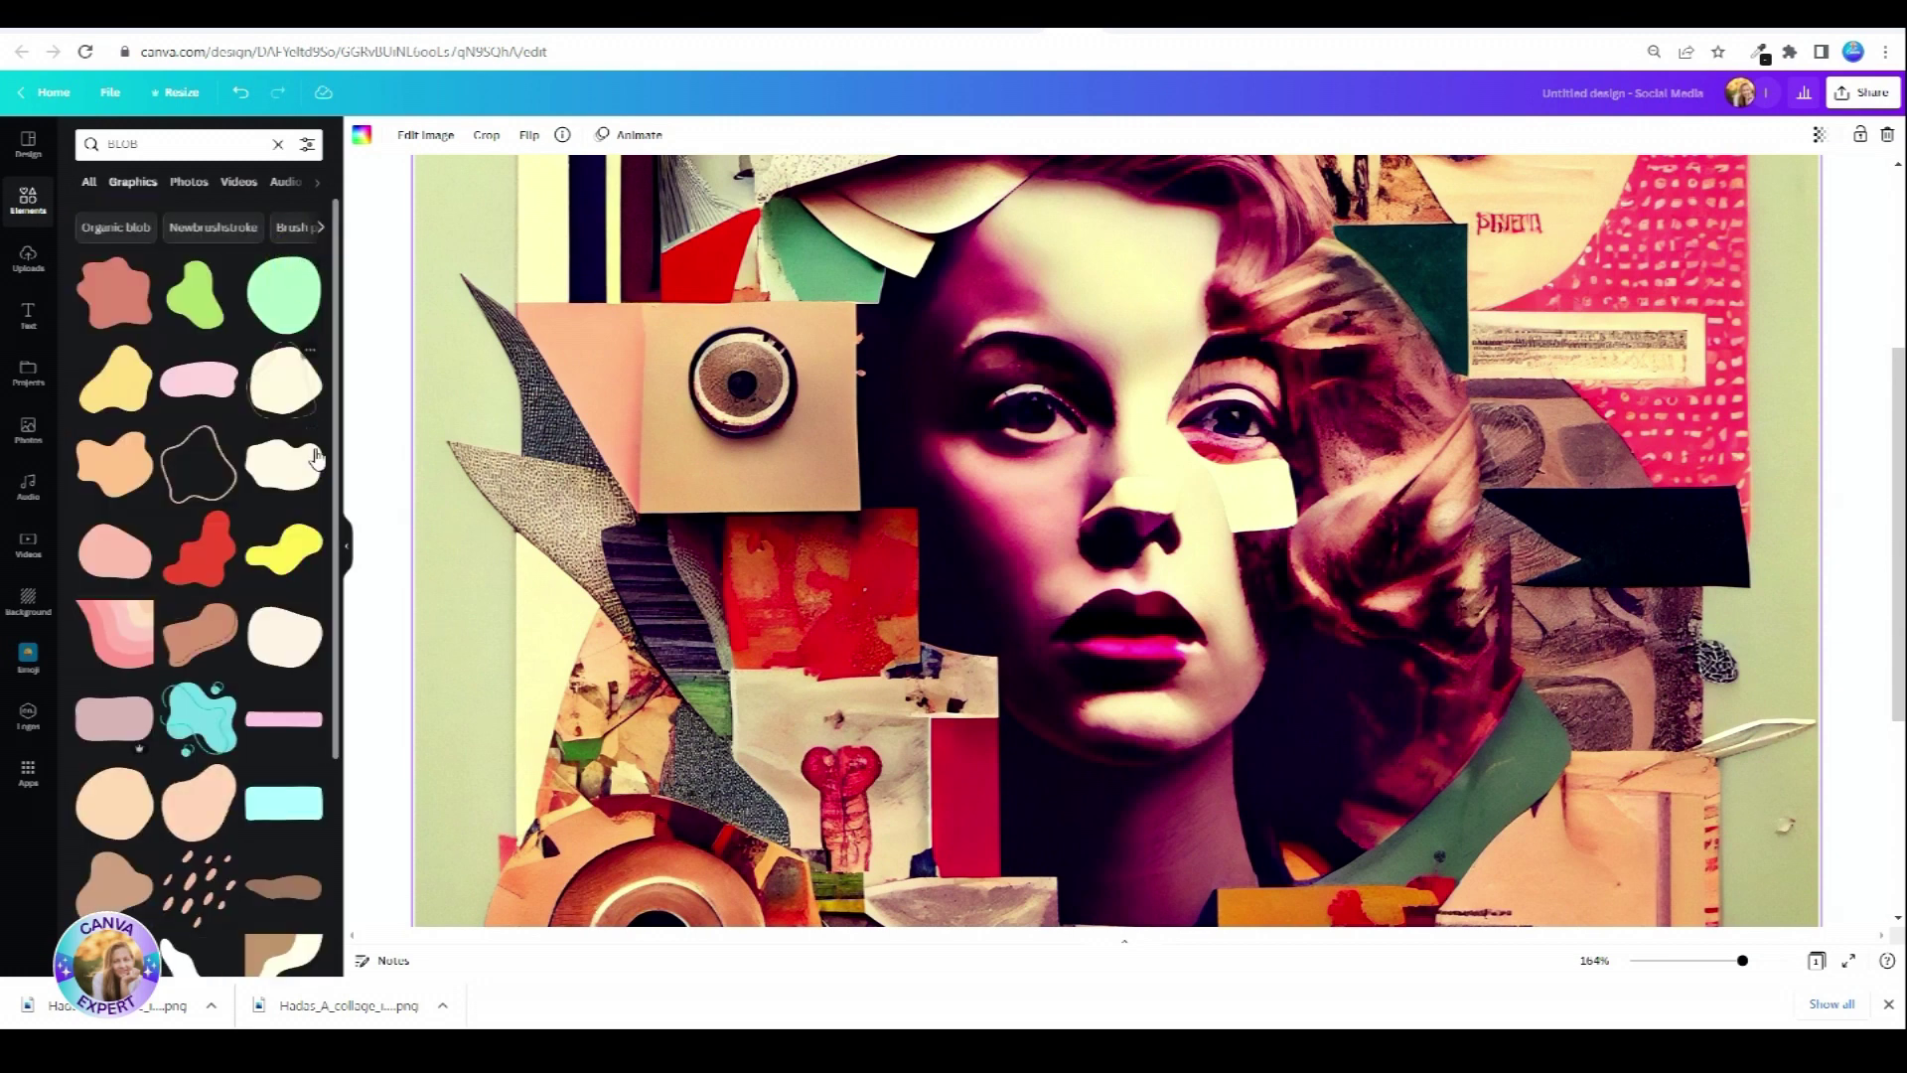
scroll(263, 646, down, 1)
click(283, 788)
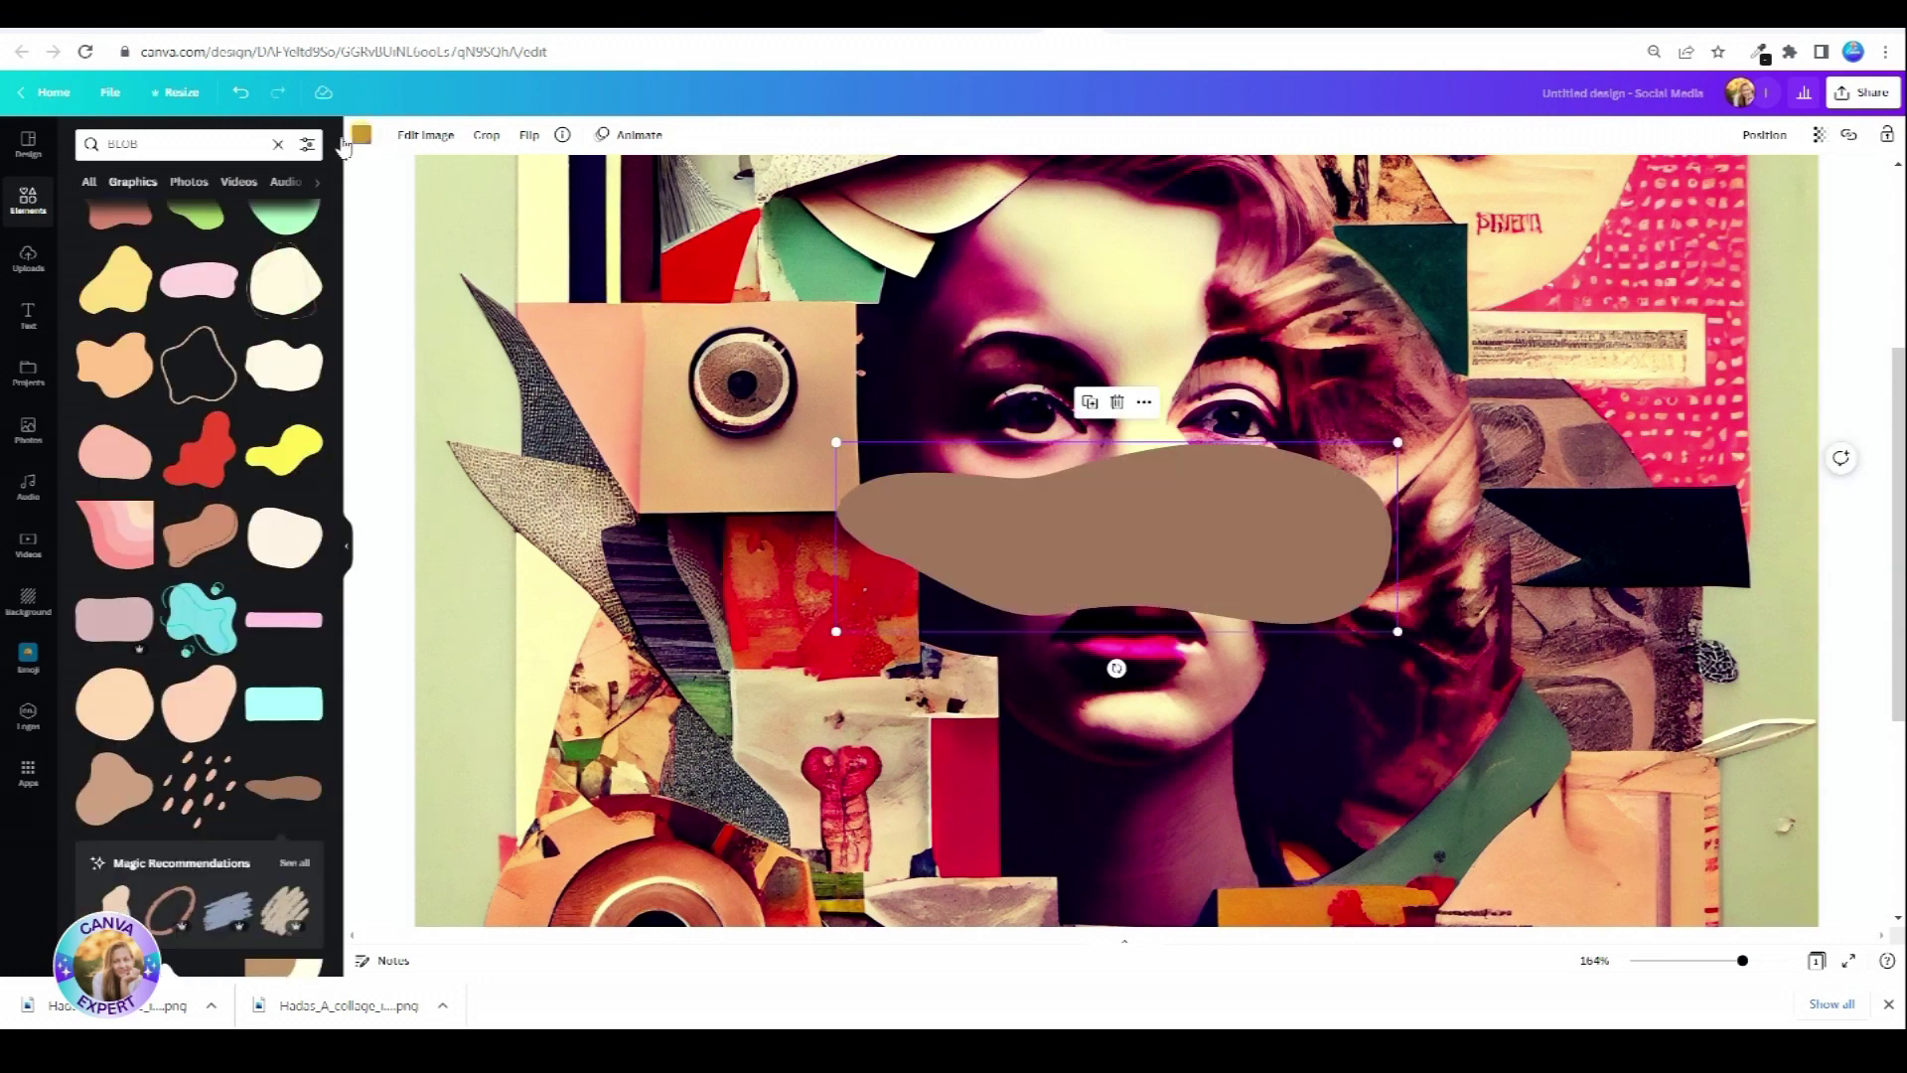
- Colour the blob with cream sampled from the face and shrink it to a small patch
click(360, 135)
click(92, 217)
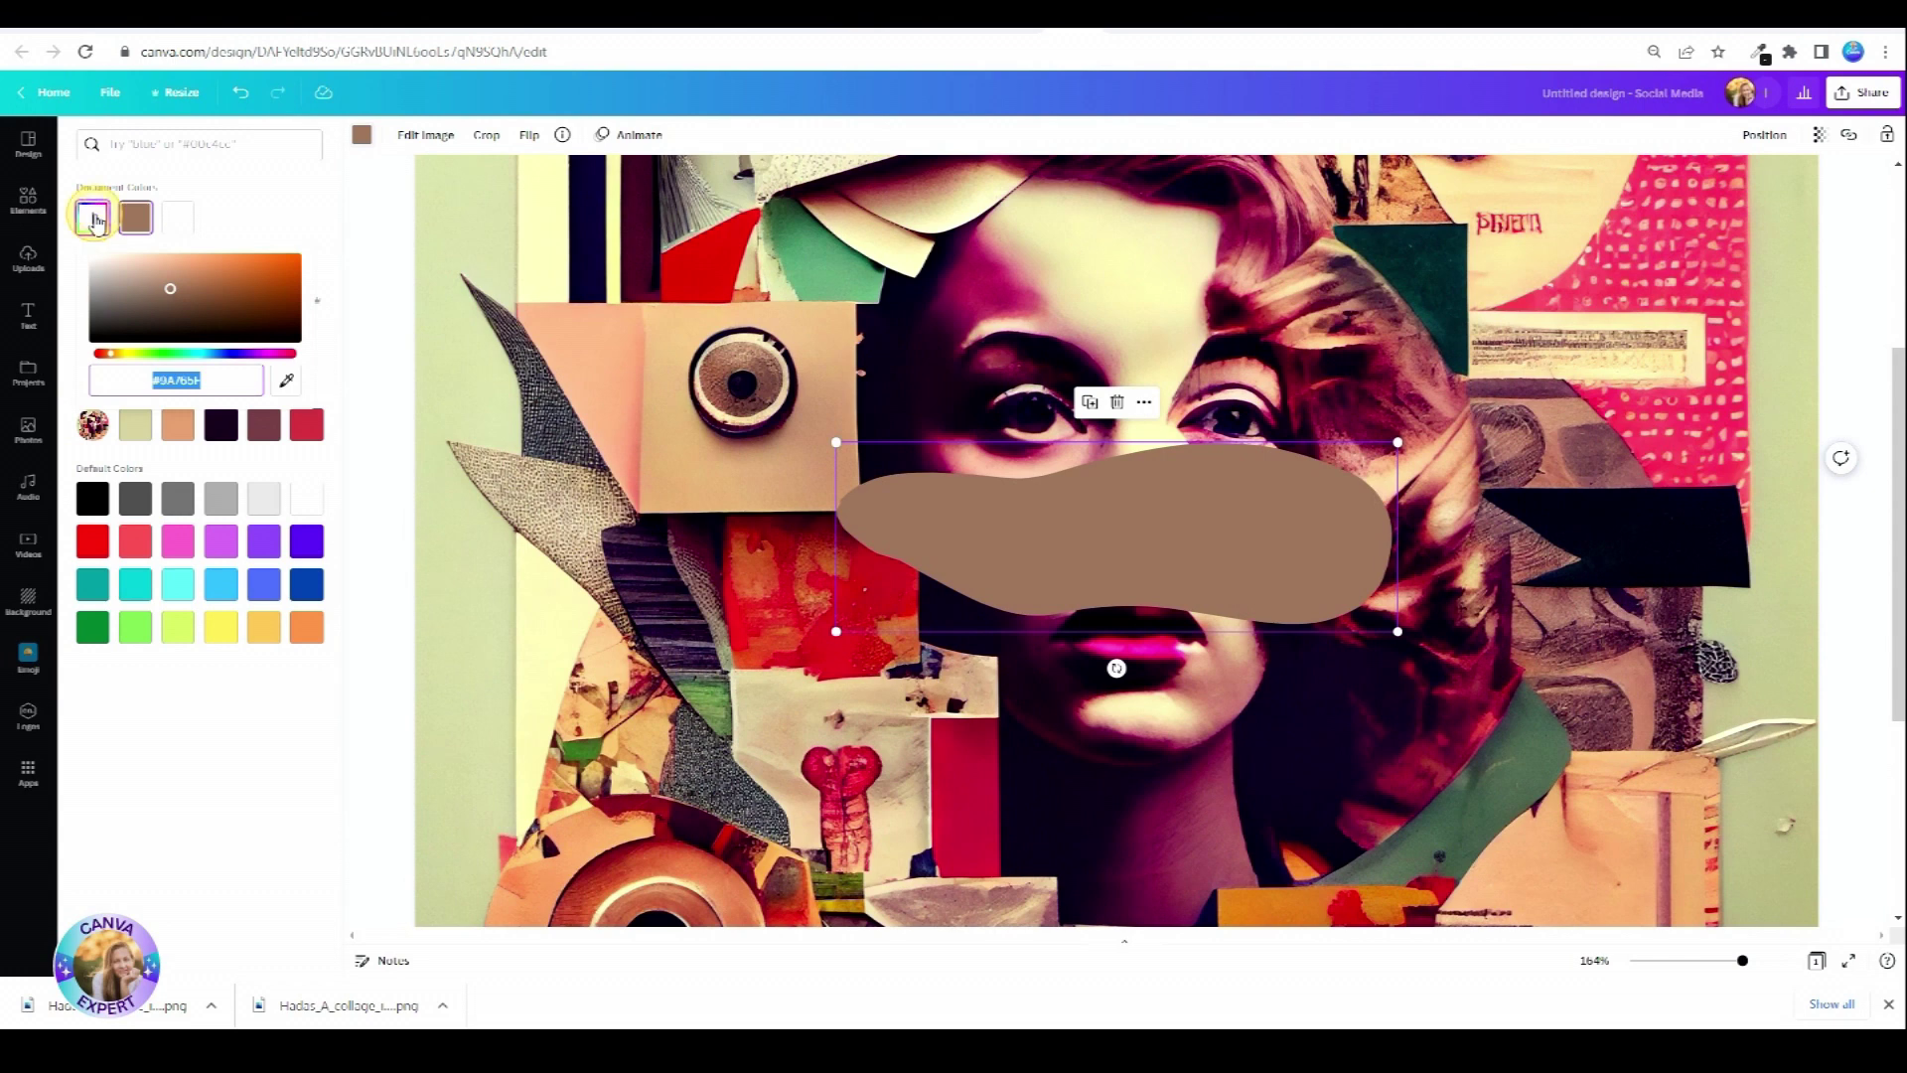
click(286, 380)
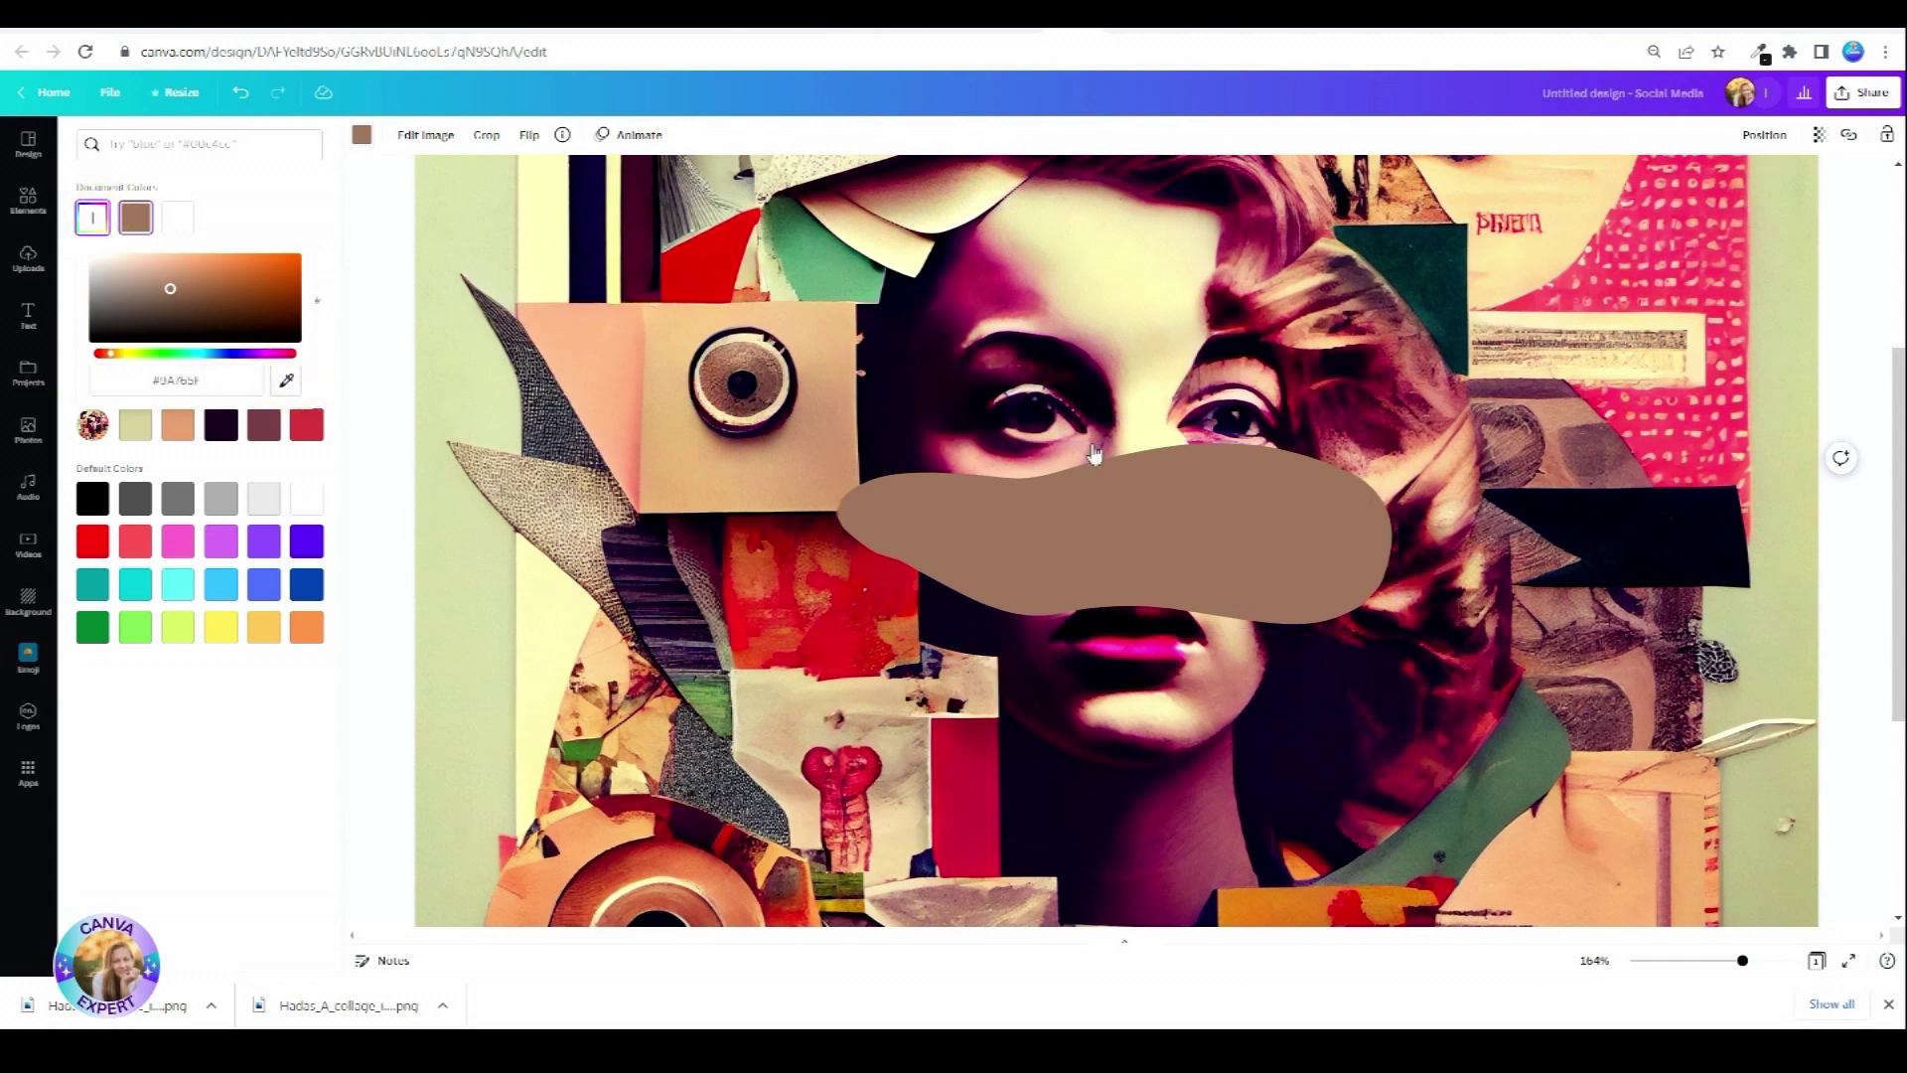
click(1157, 435)
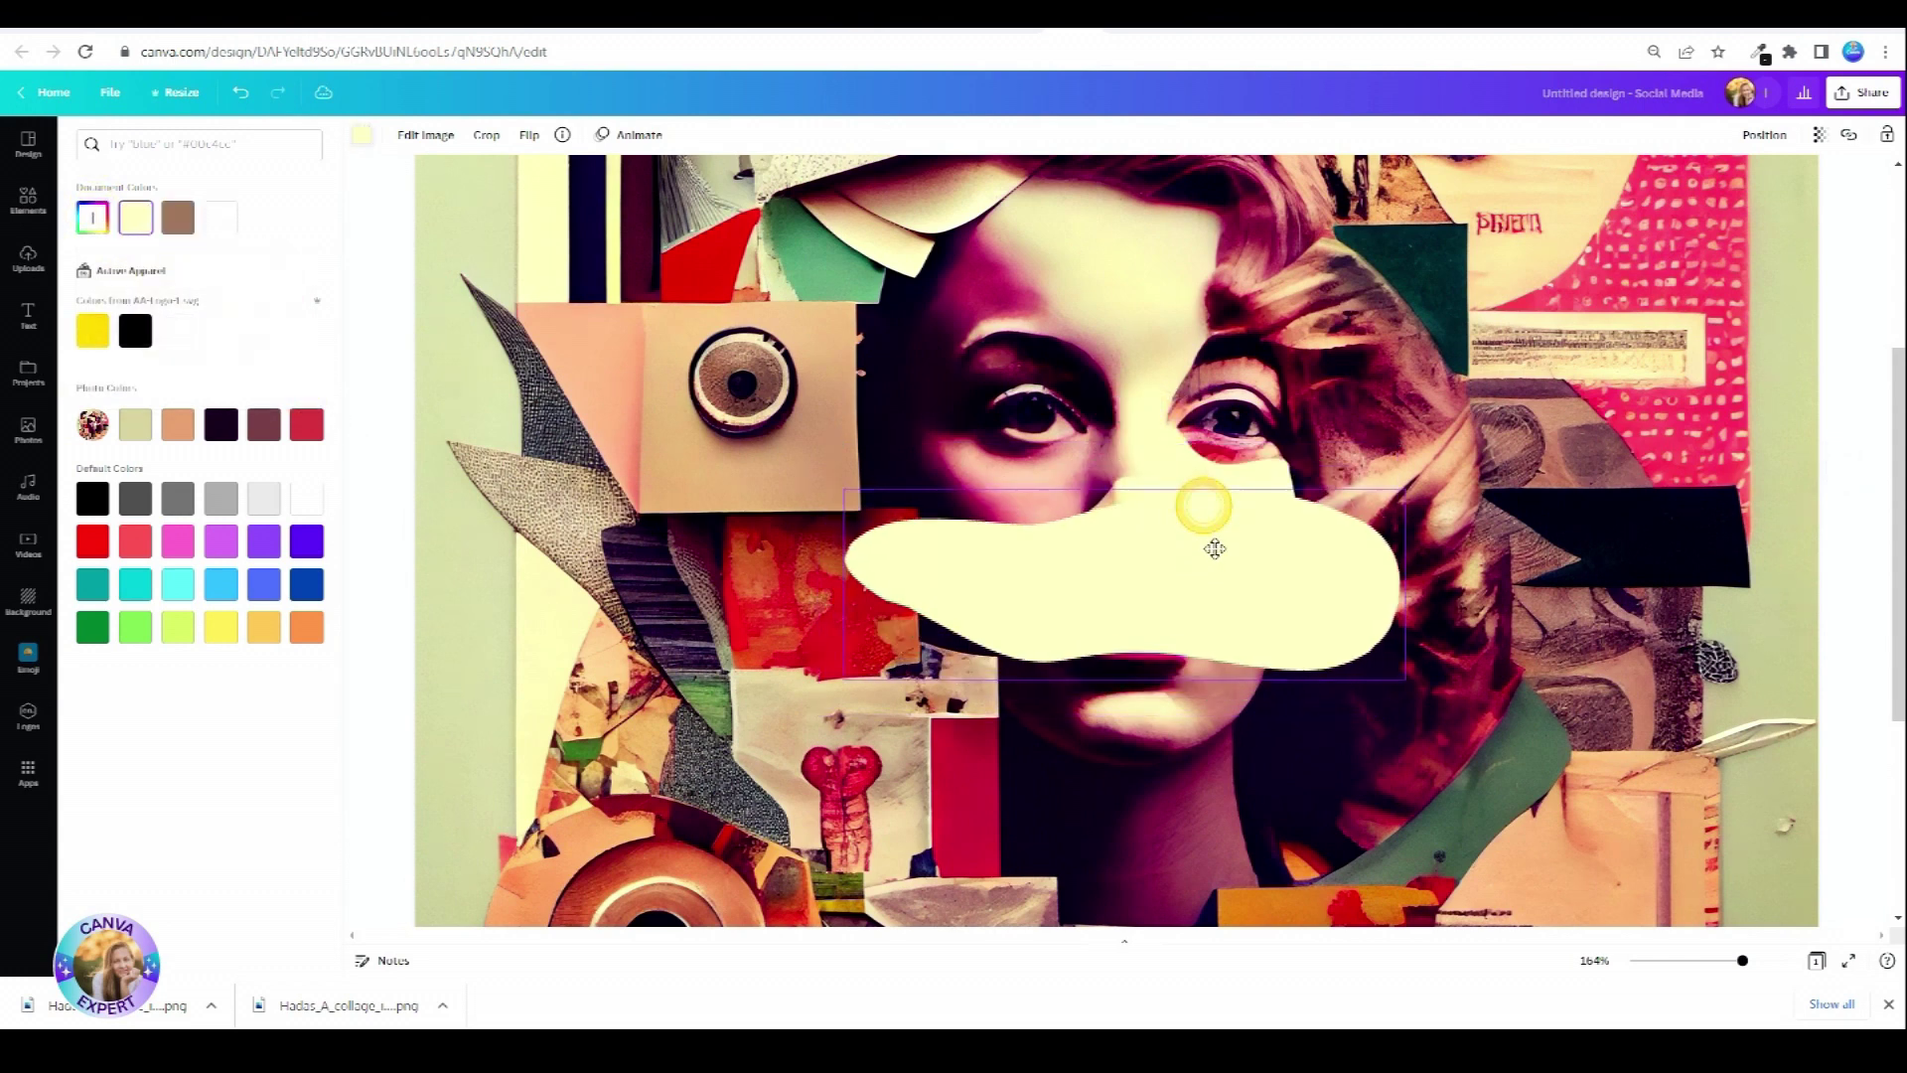
drag(1205, 505, 1224, 526)
drag(854, 658, 1237, 469)
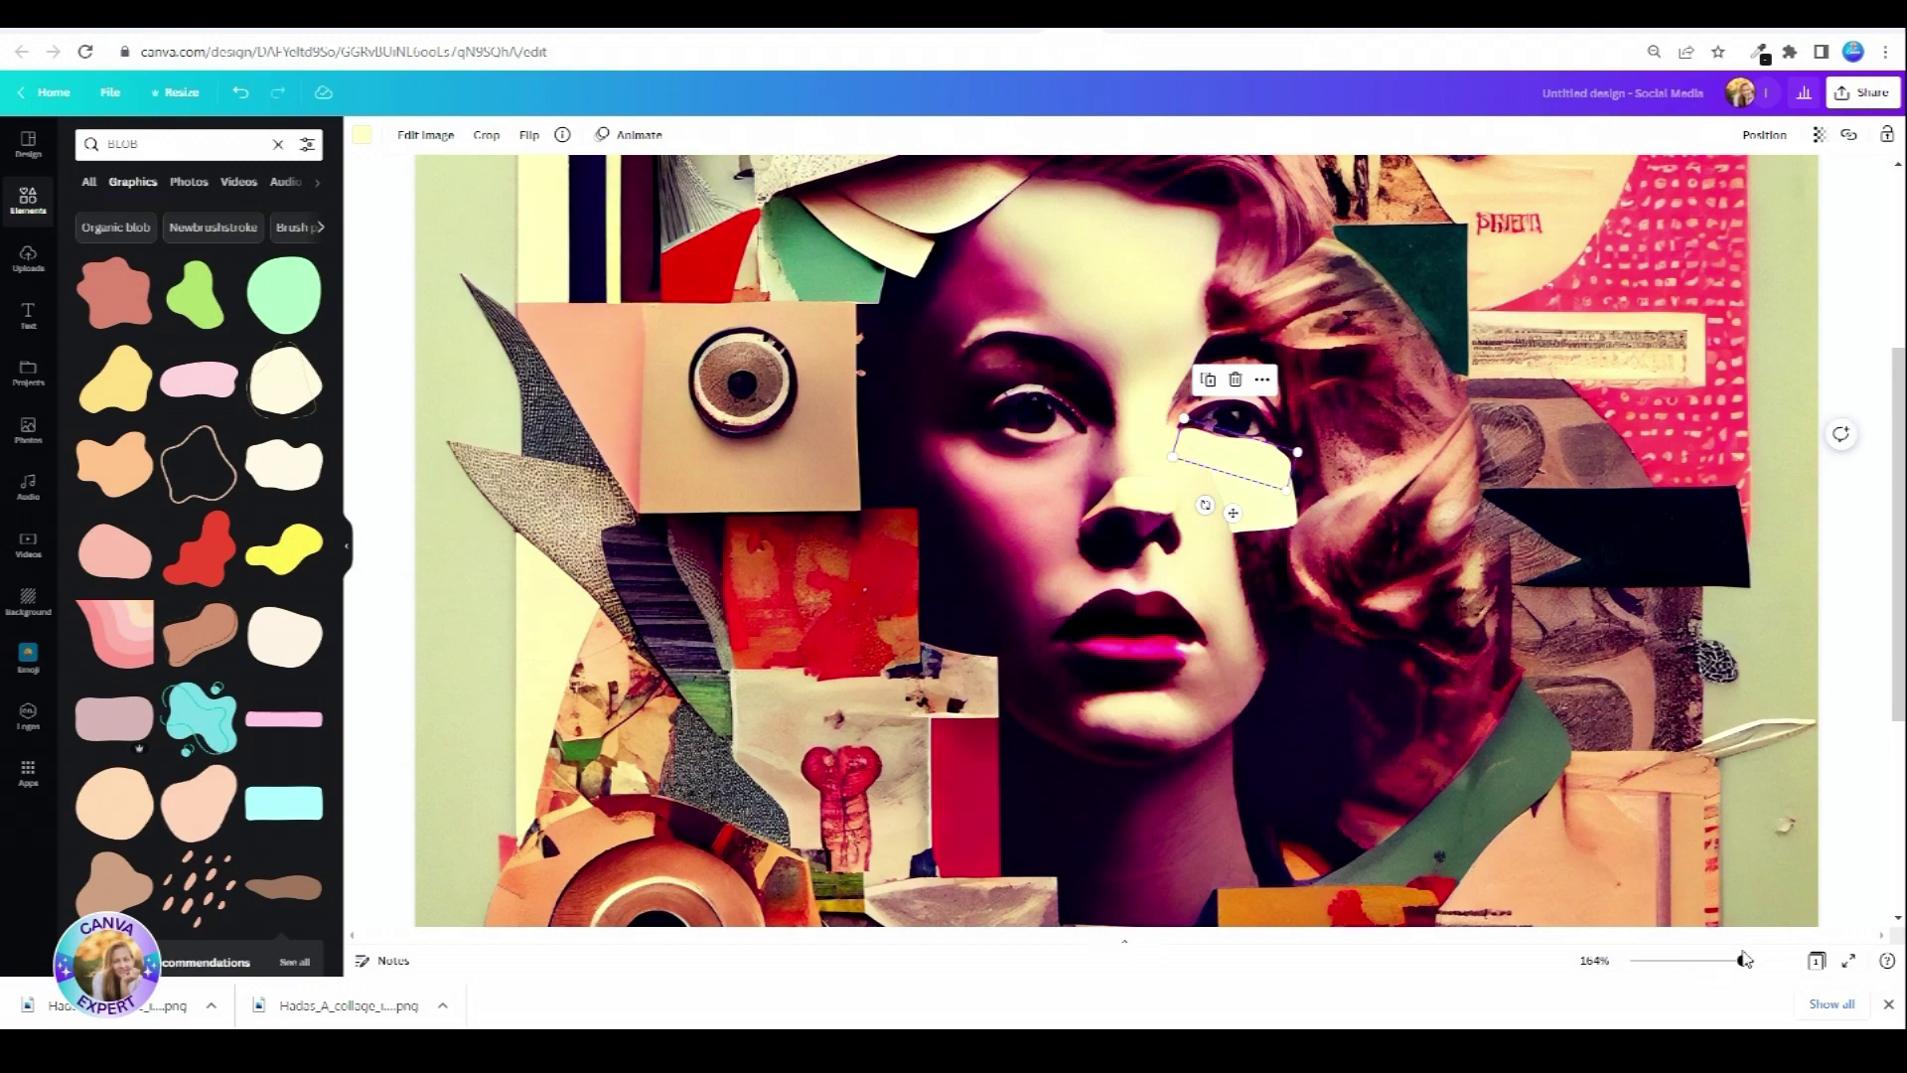
- Try recolouring the eye patch with pink from the collage, then revert it to green
drag(1745, 959, 1715, 960)
click(1696, 735)
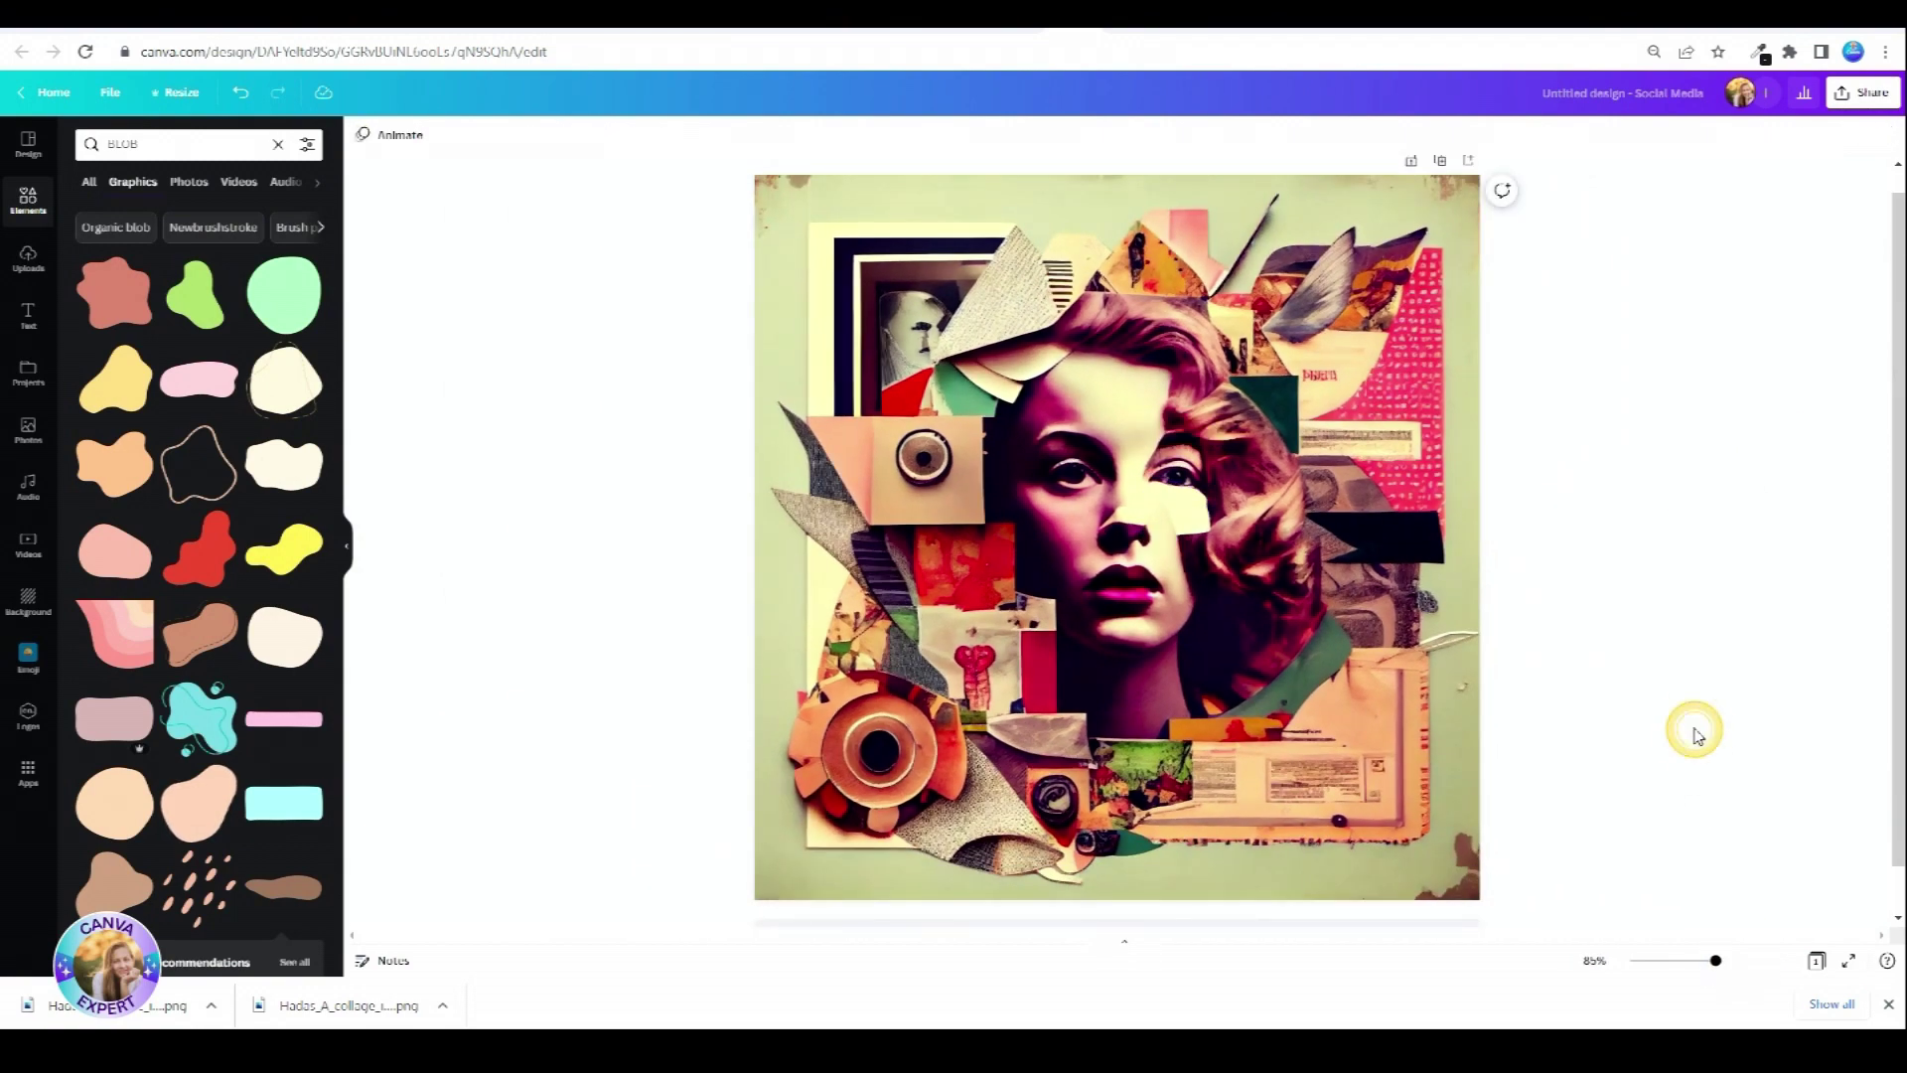
click(1182, 513)
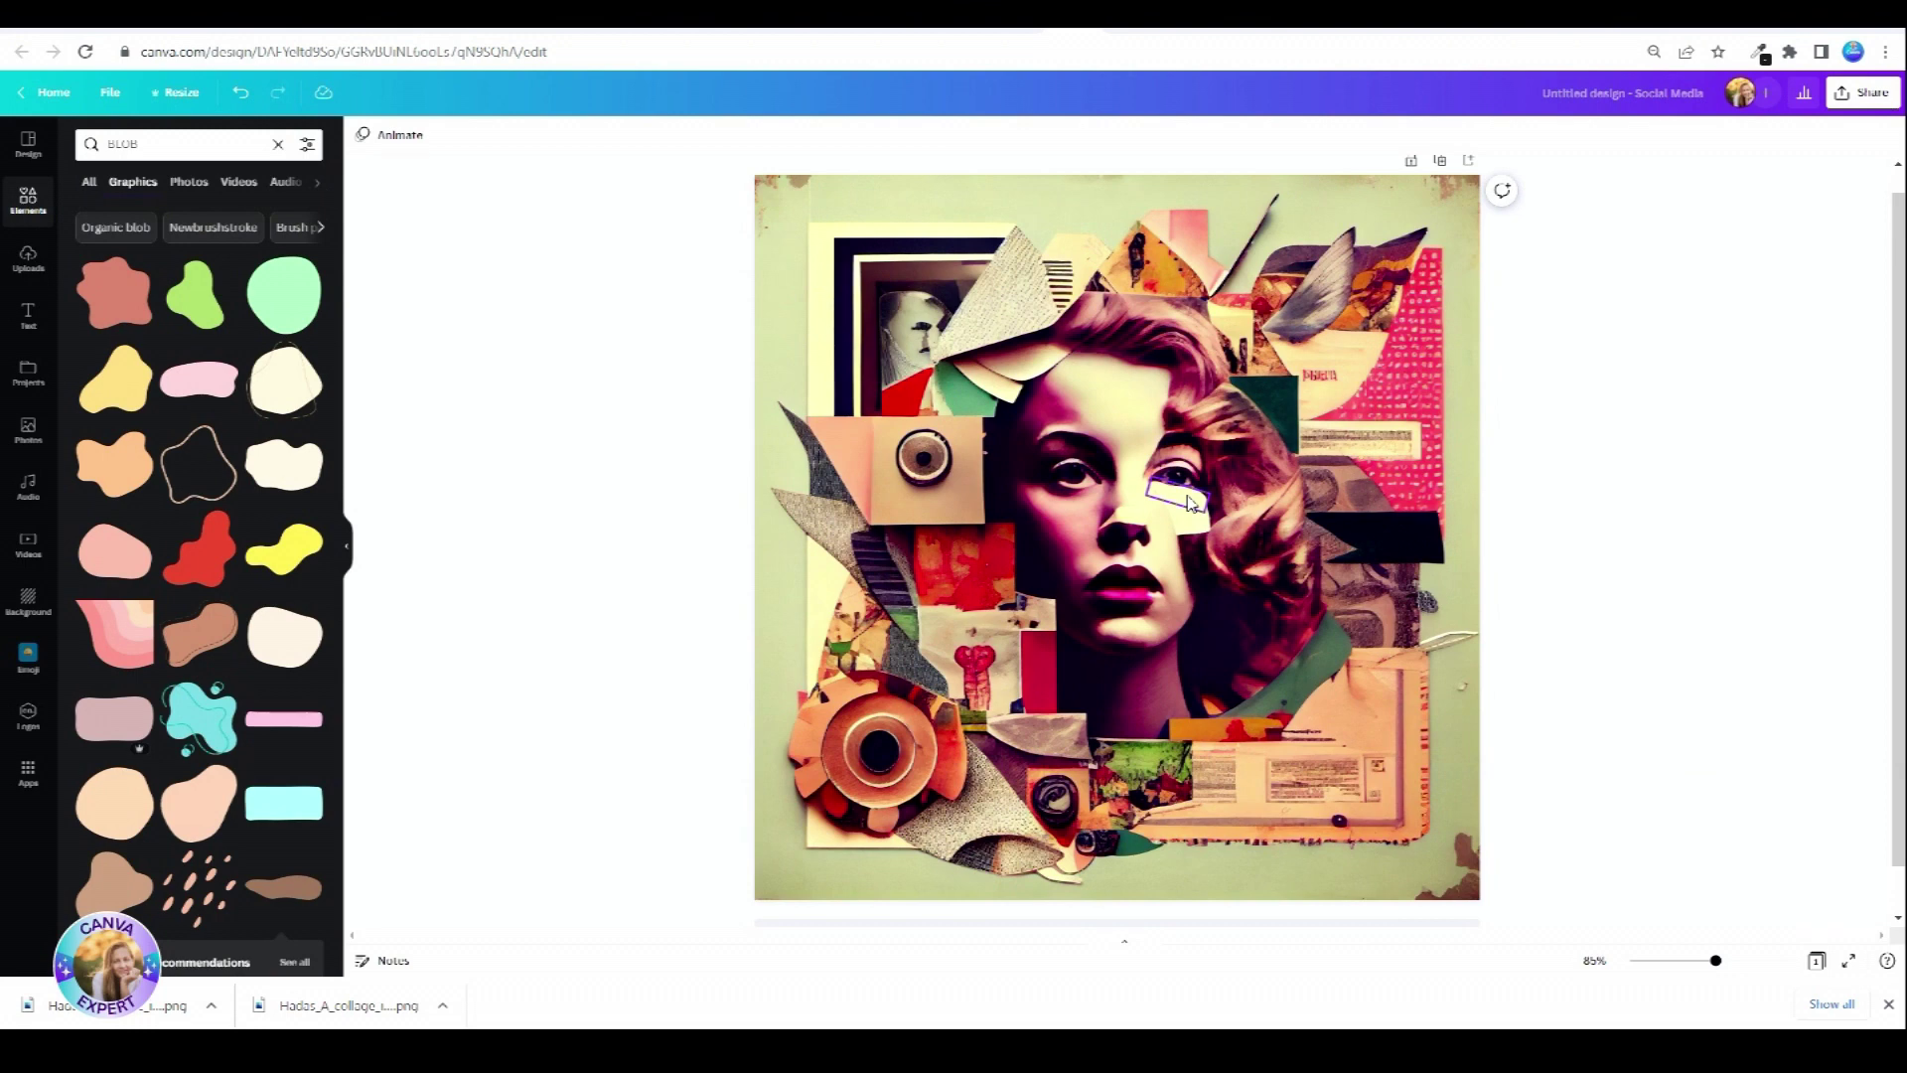
click(365, 135)
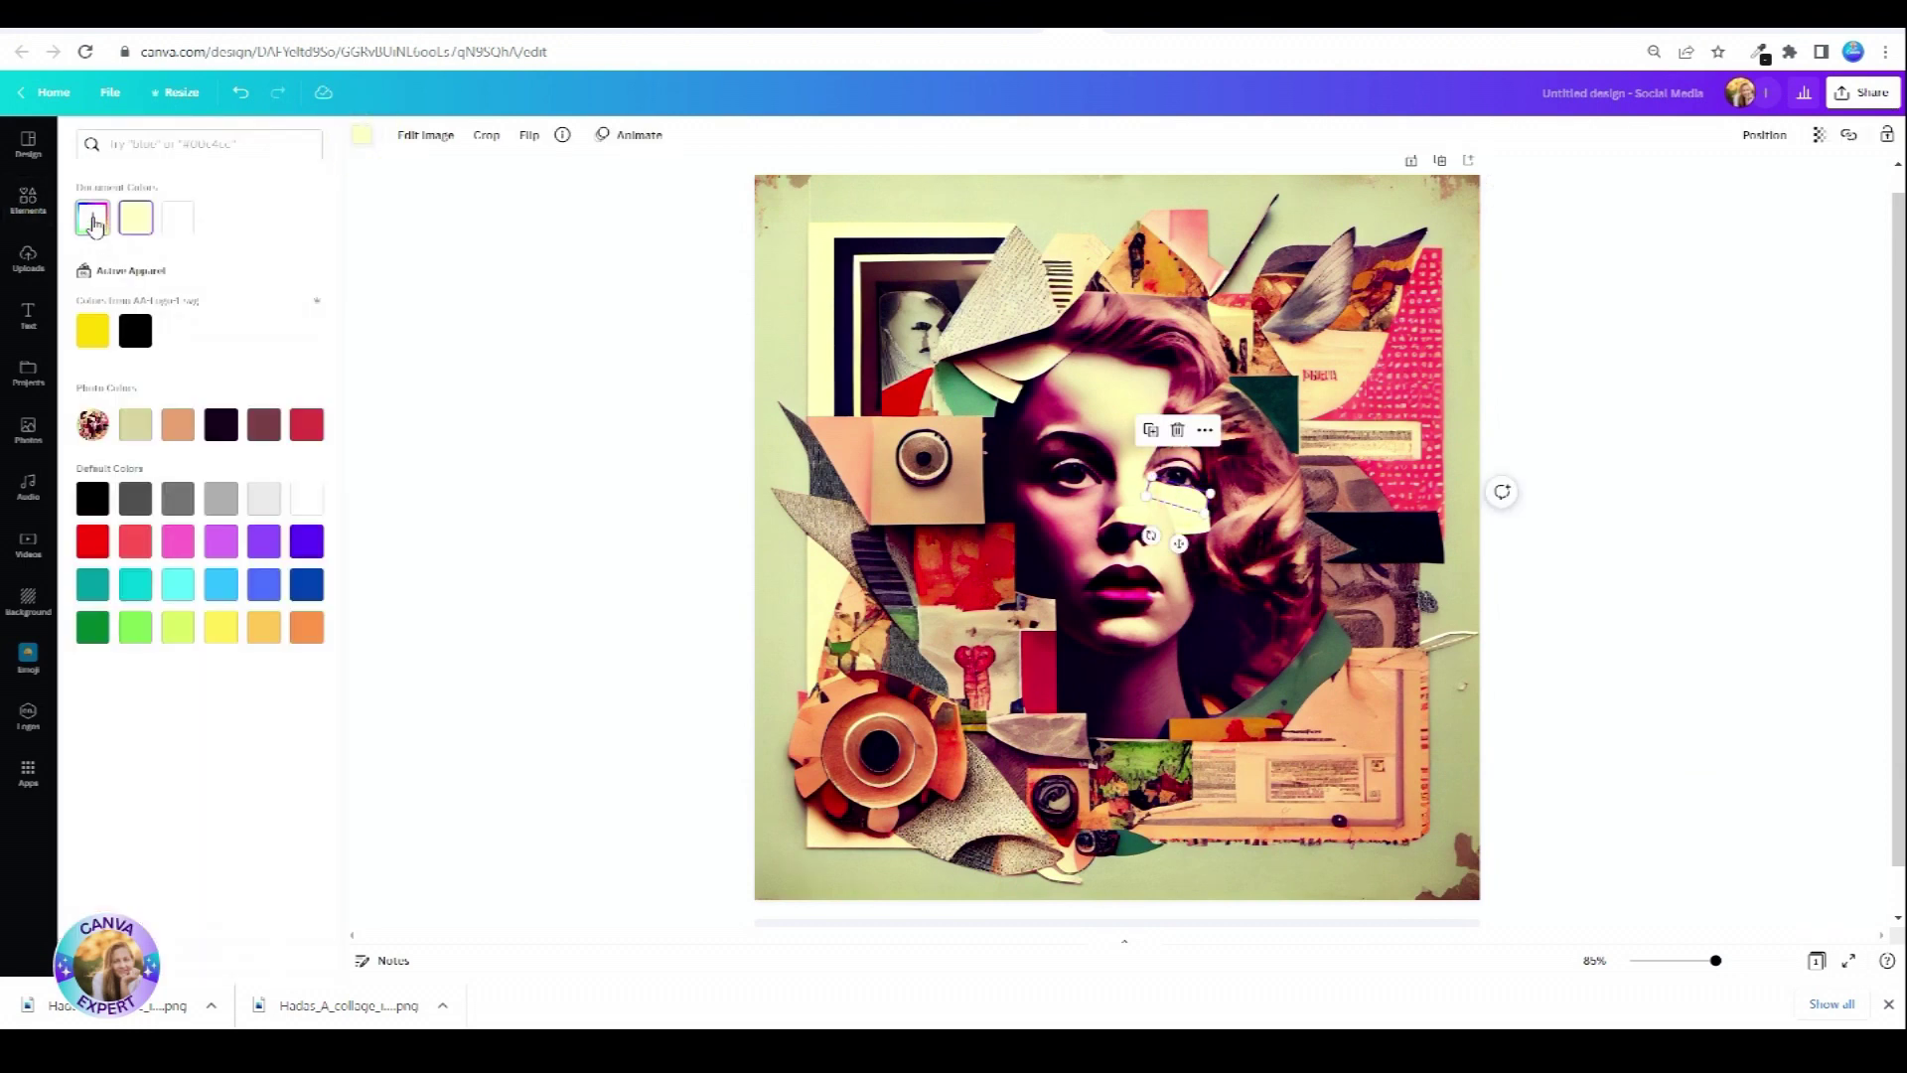
click(92, 216)
click(288, 381)
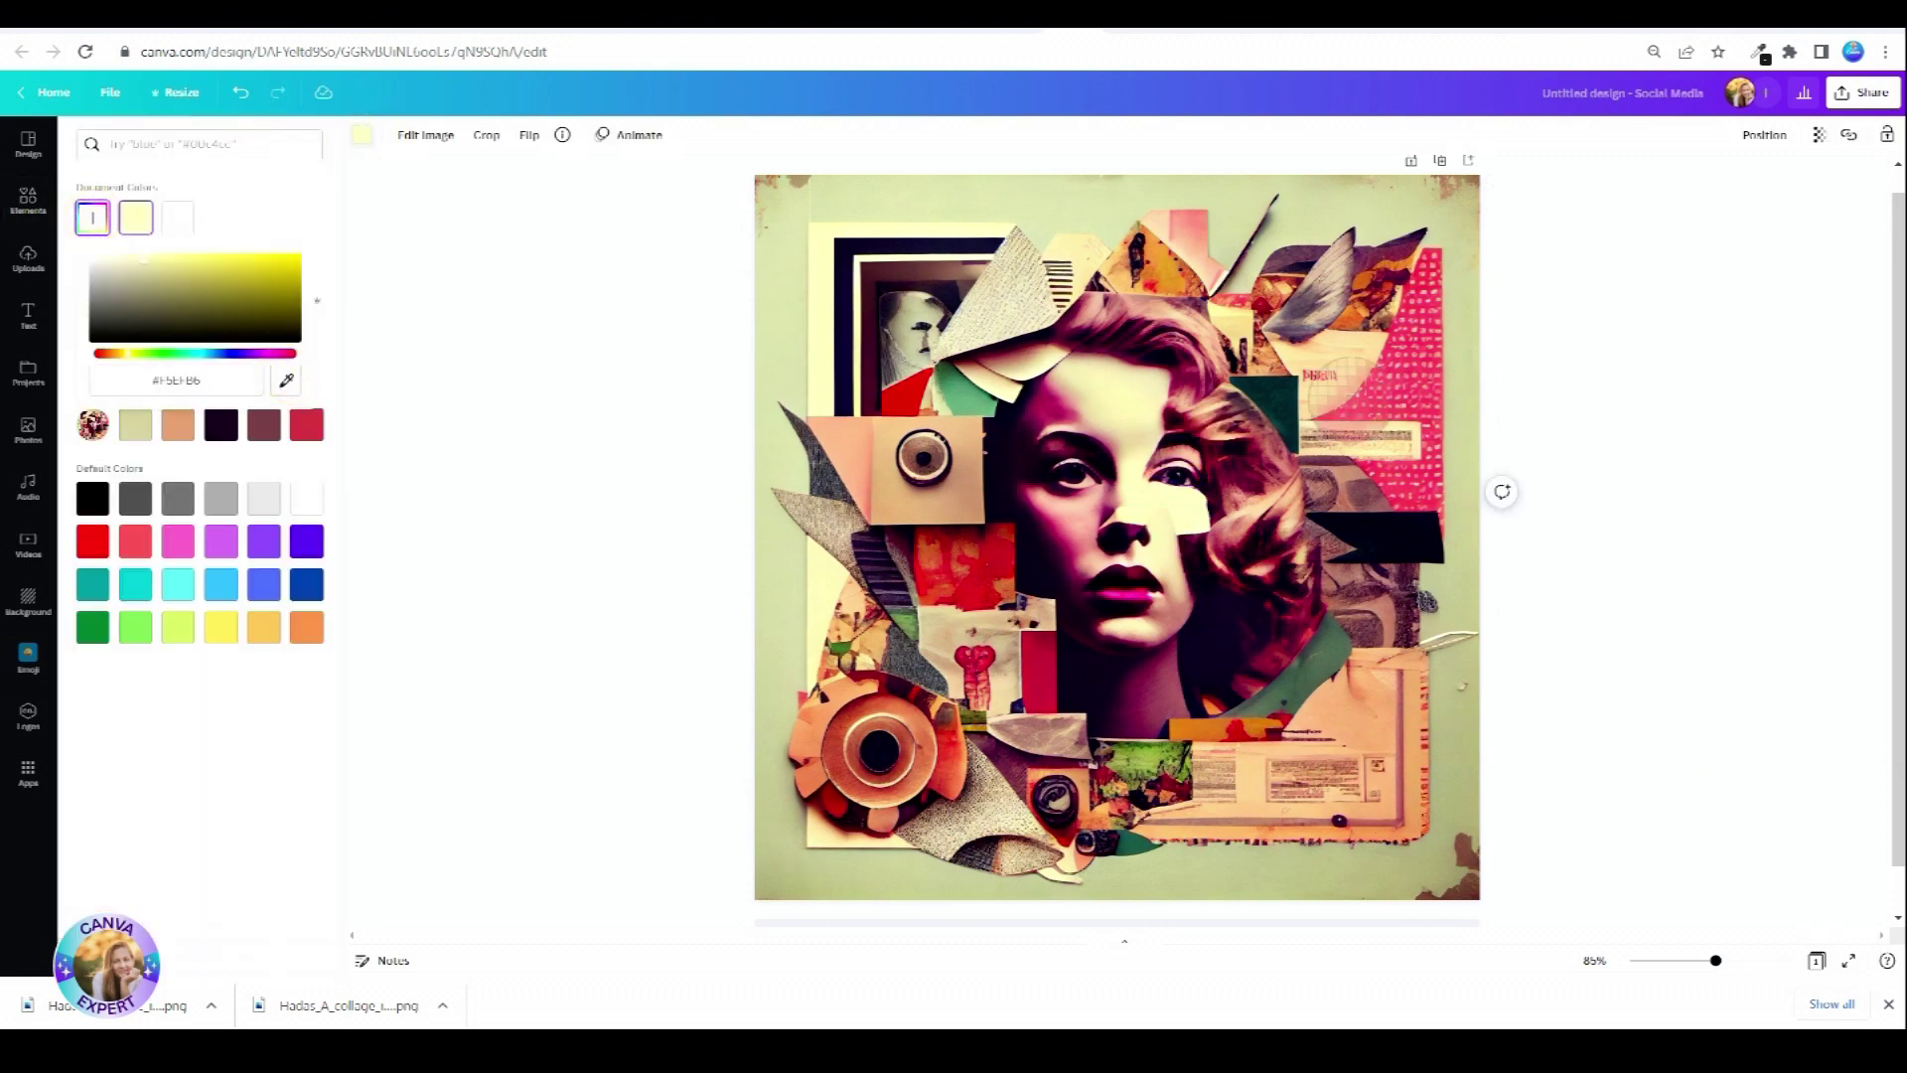
click(1407, 389)
key(ctrl+z)
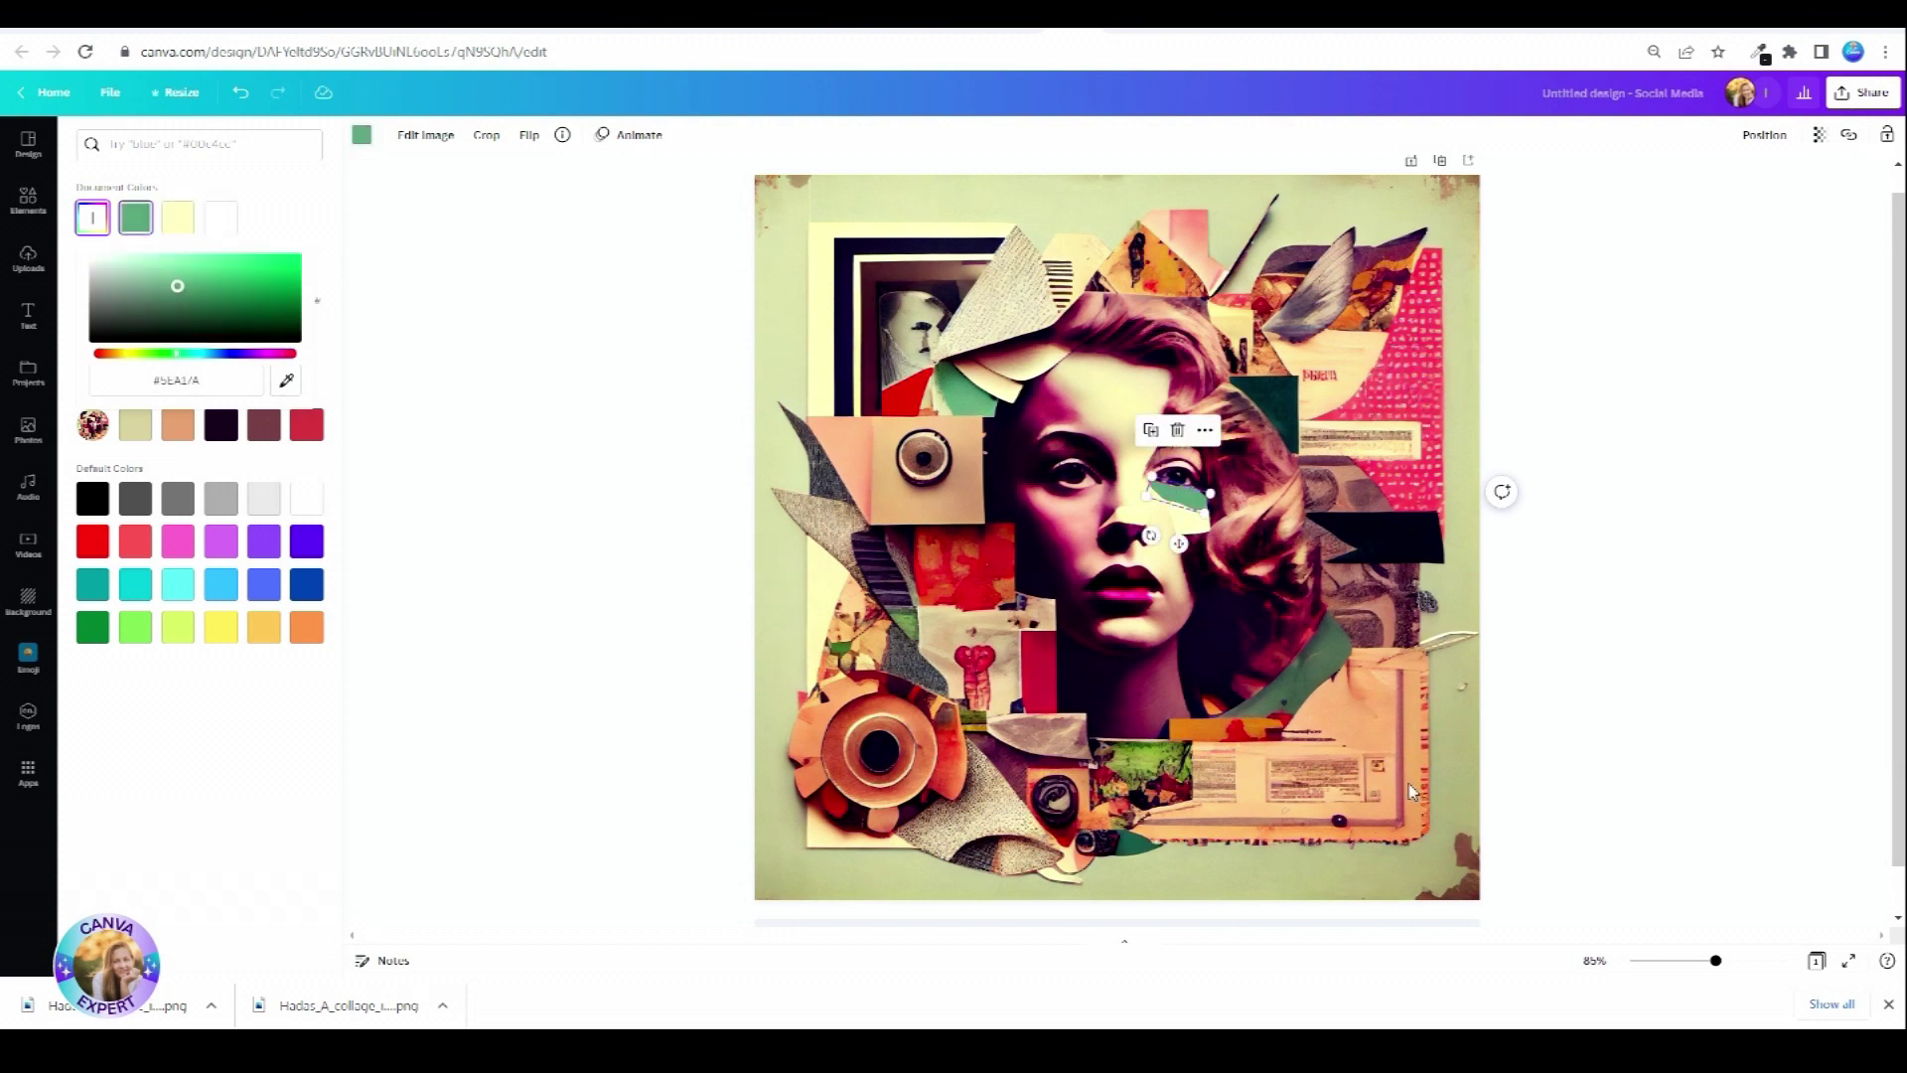
click(1447, 745)
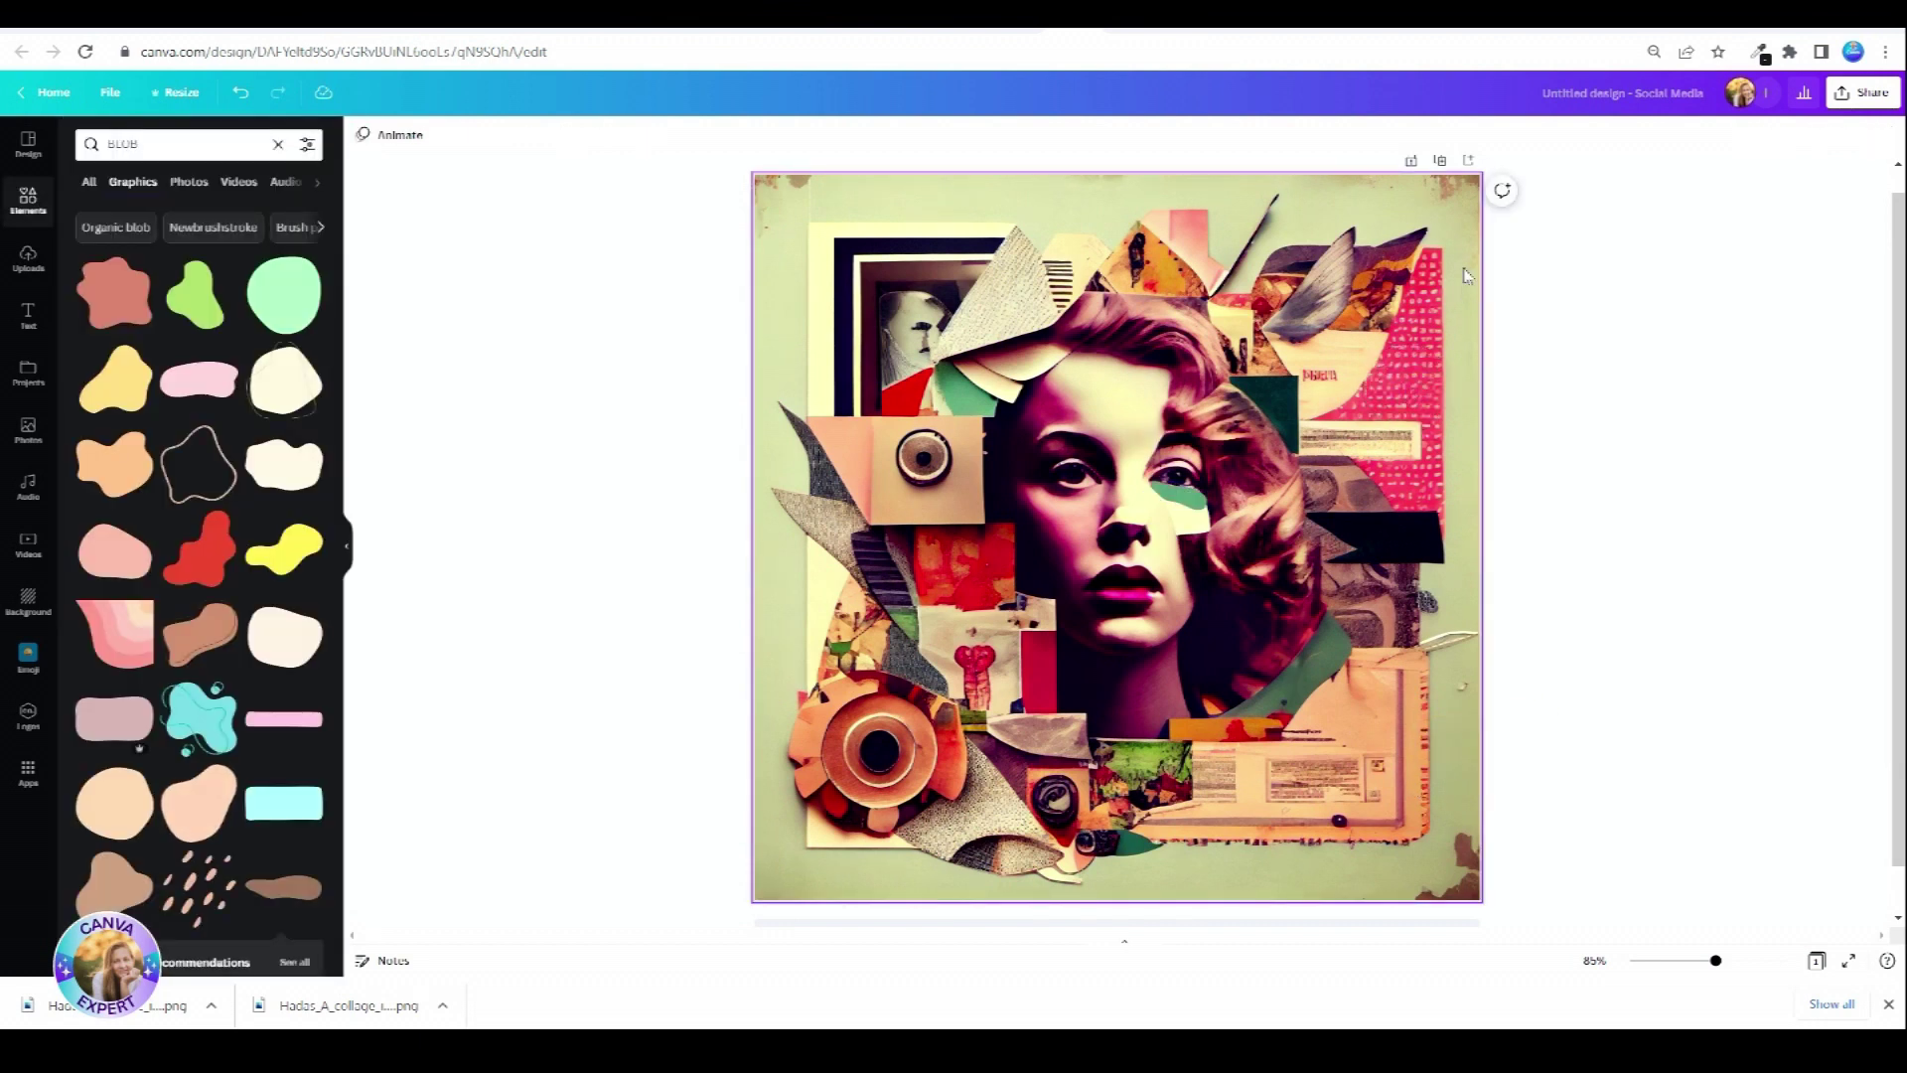
- Delete the green patch from the woman's cheek
click(1187, 515)
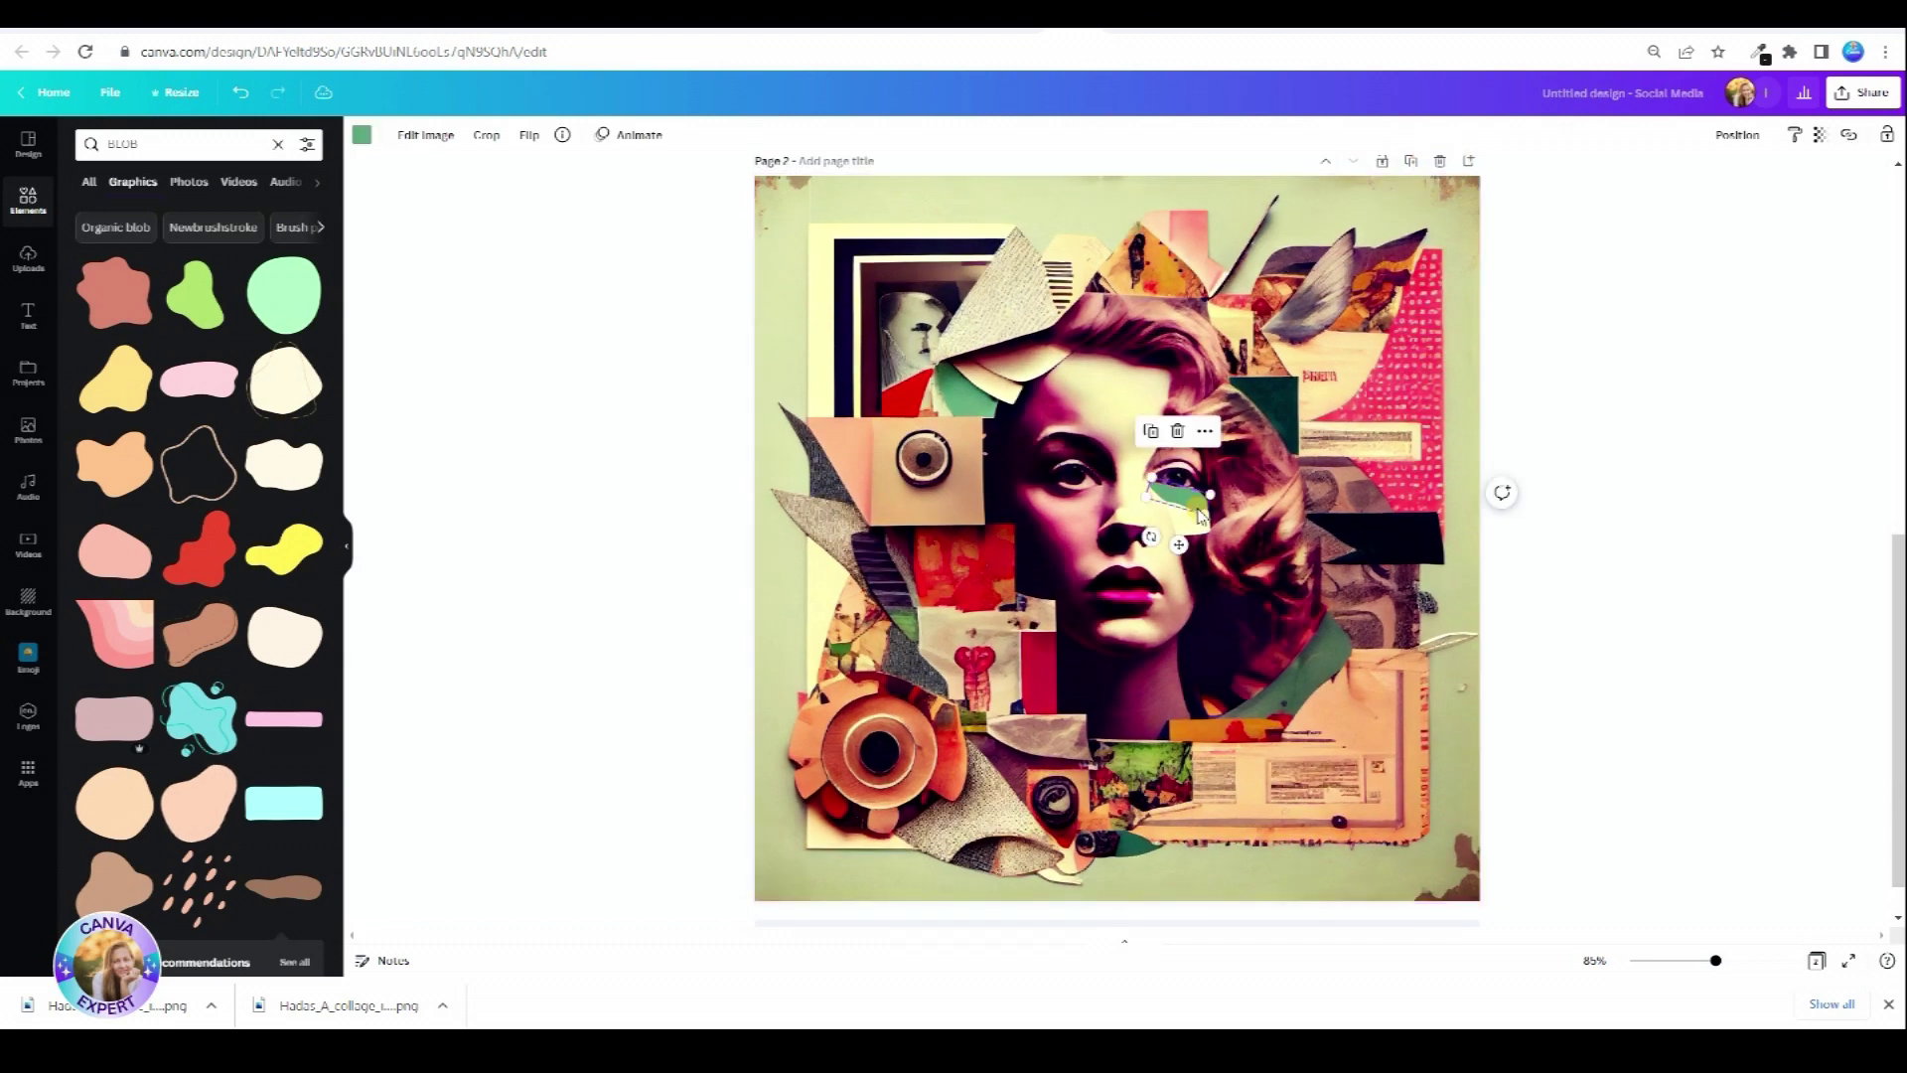
key(Delete)
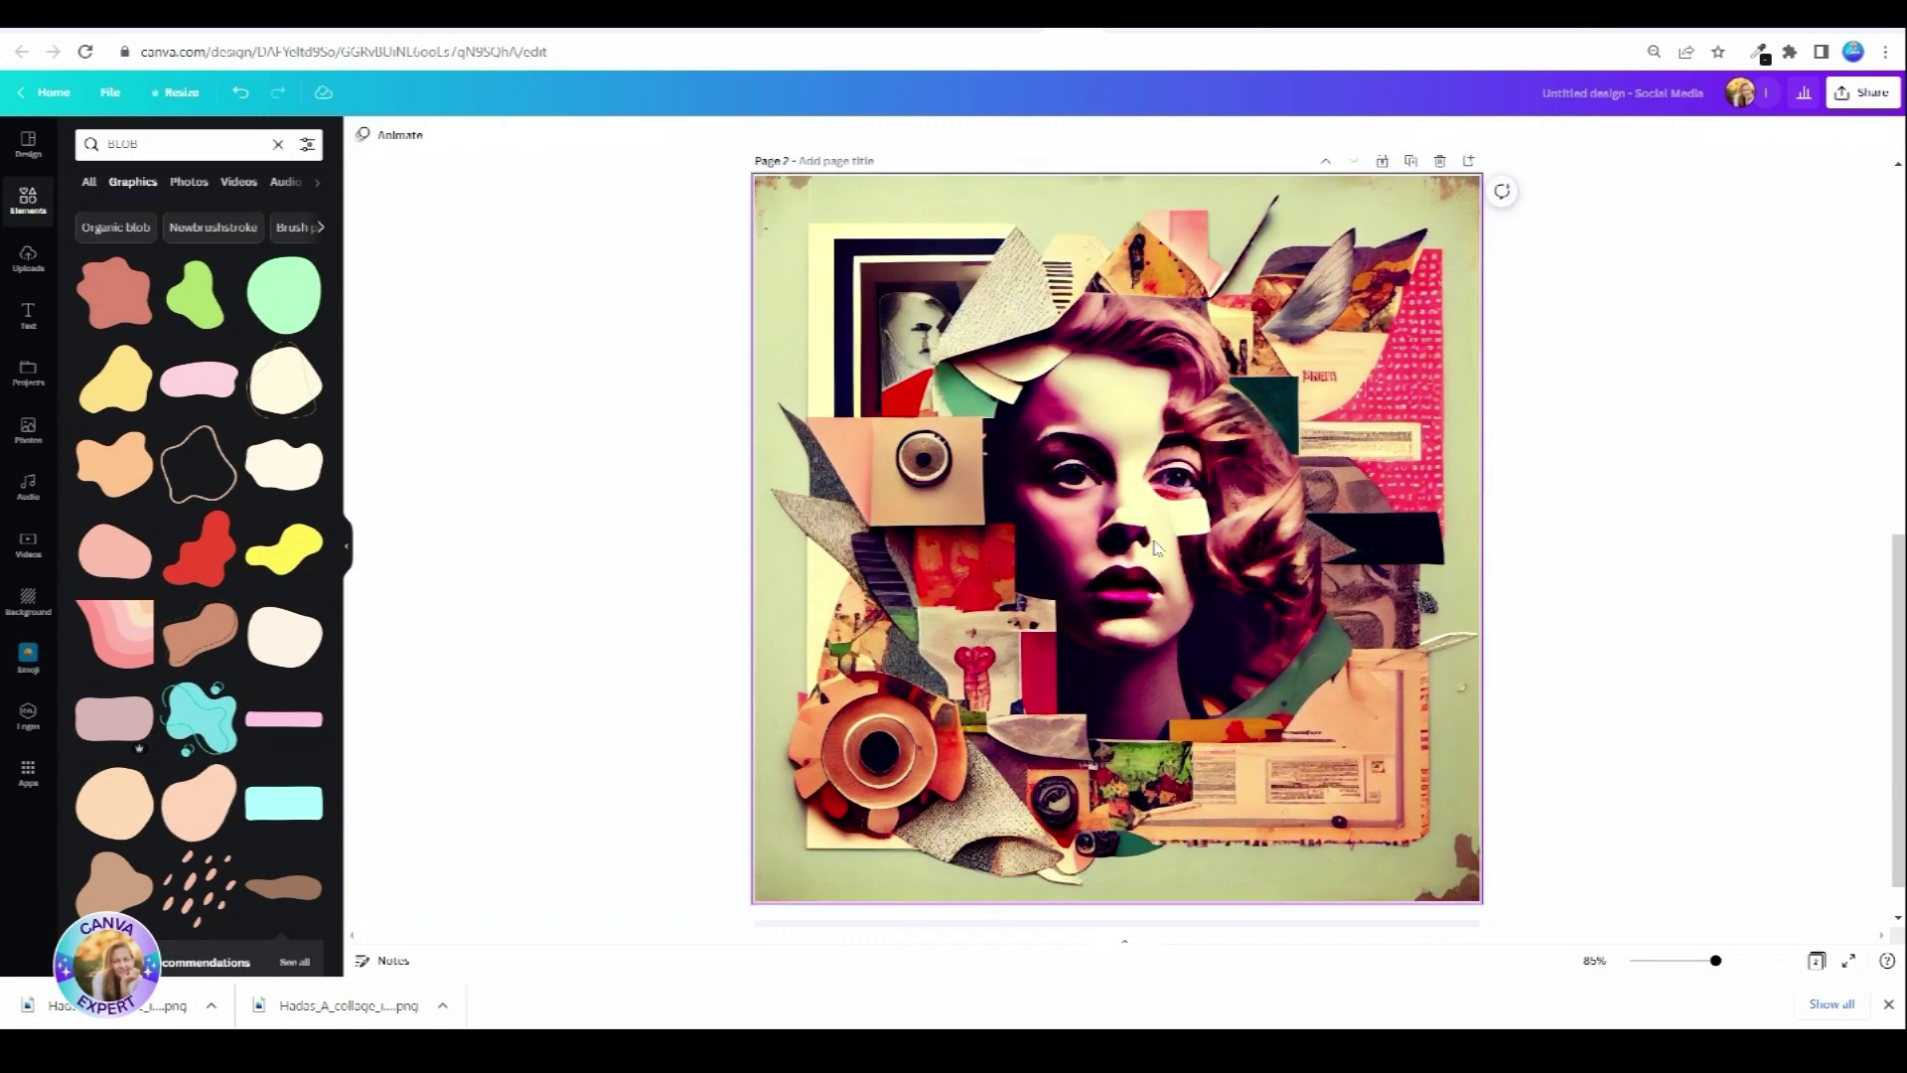
click(122, 144)
- Rotate the flower-leaf graphic over the eye, then delete the pink flower graphic
double_click(122, 144)
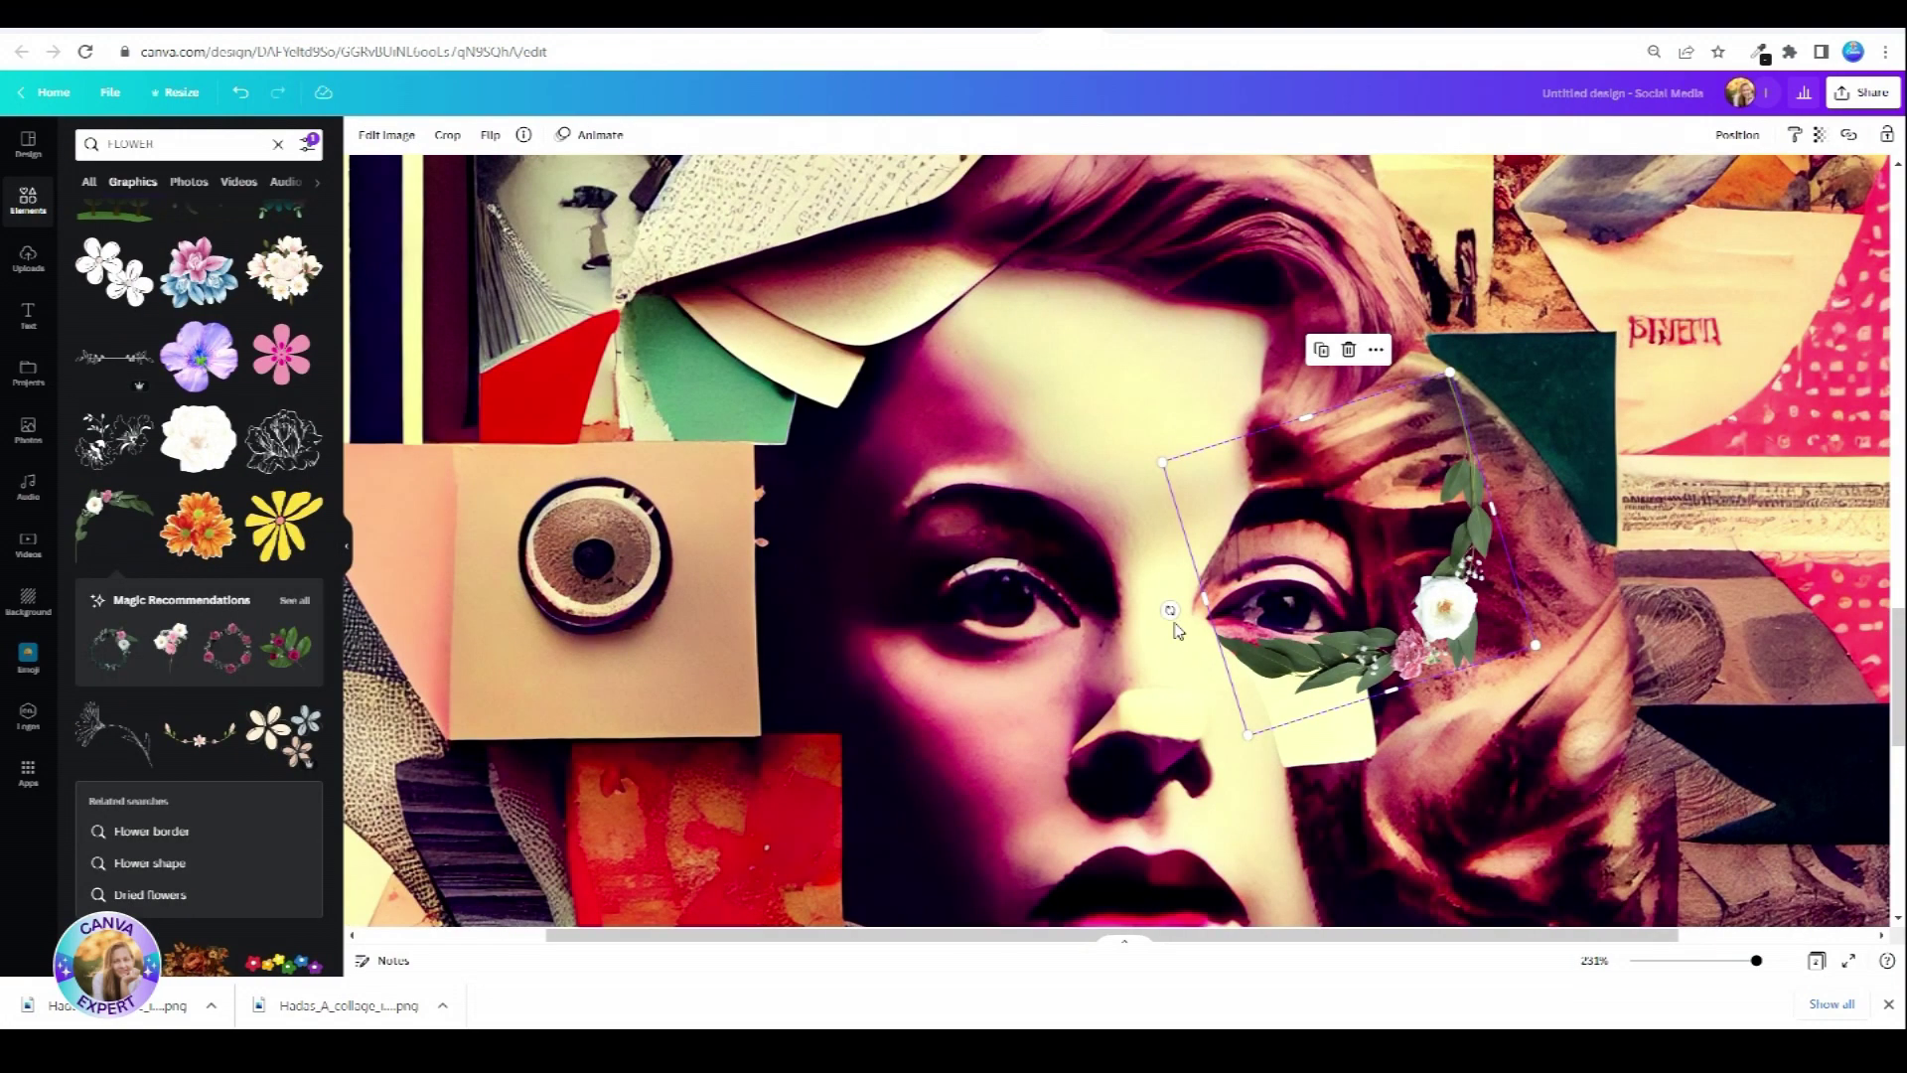
drag(1170, 610, 1229, 489)
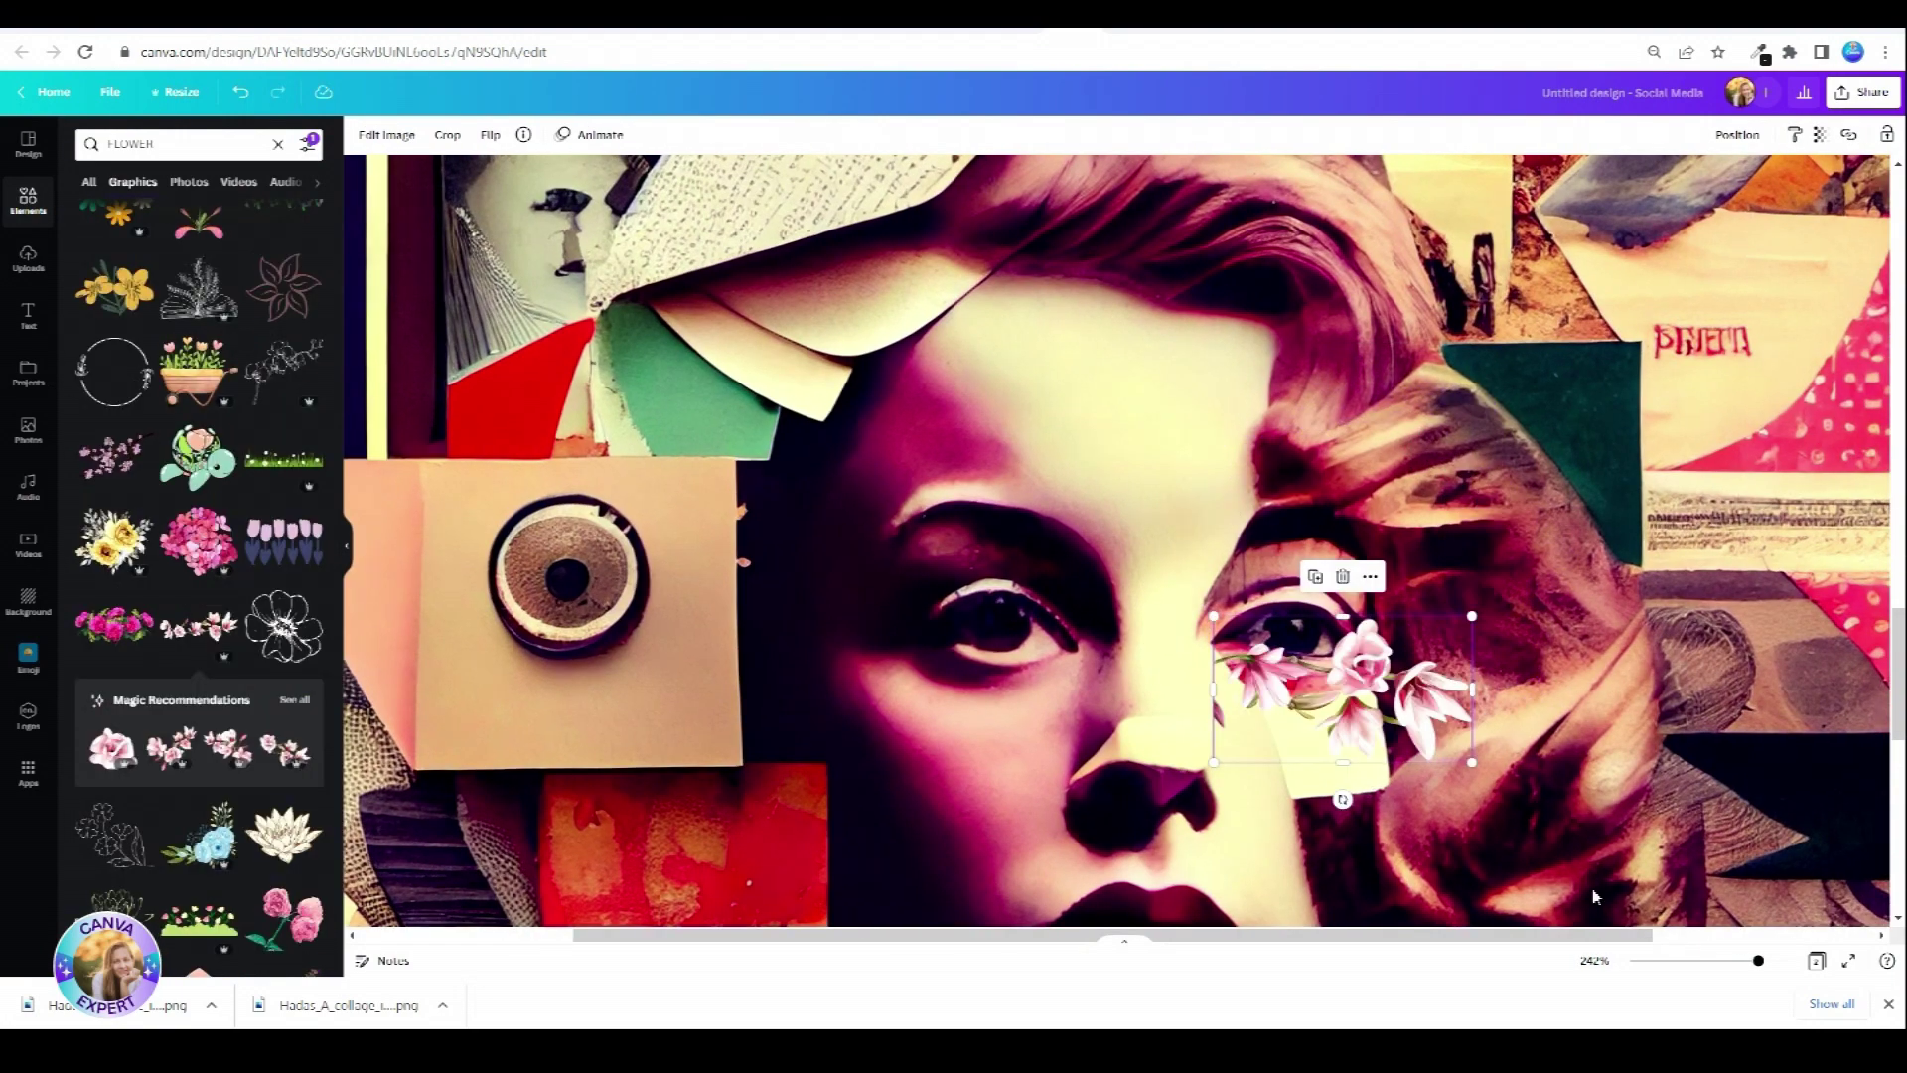
drag(1758, 960, 1721, 960)
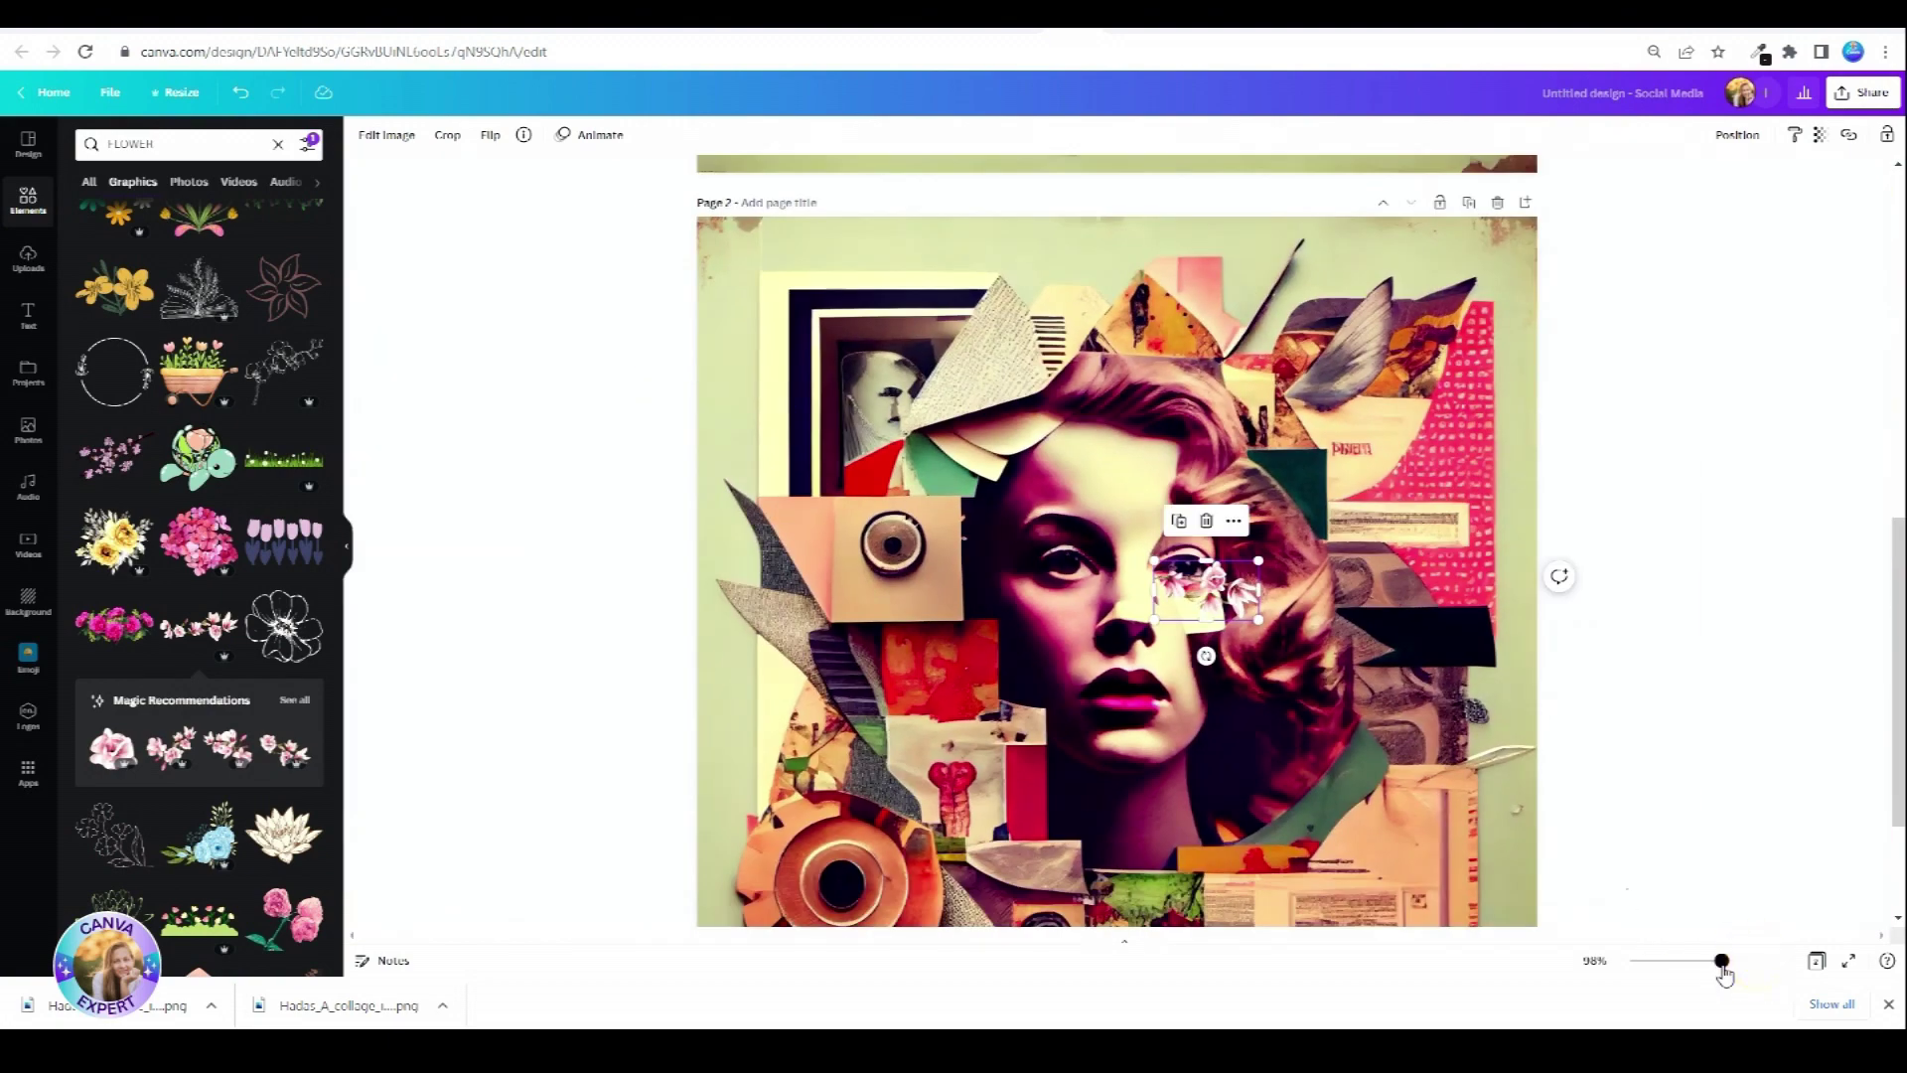
click(1337, 736)
click(1217, 588)
key(Delete)
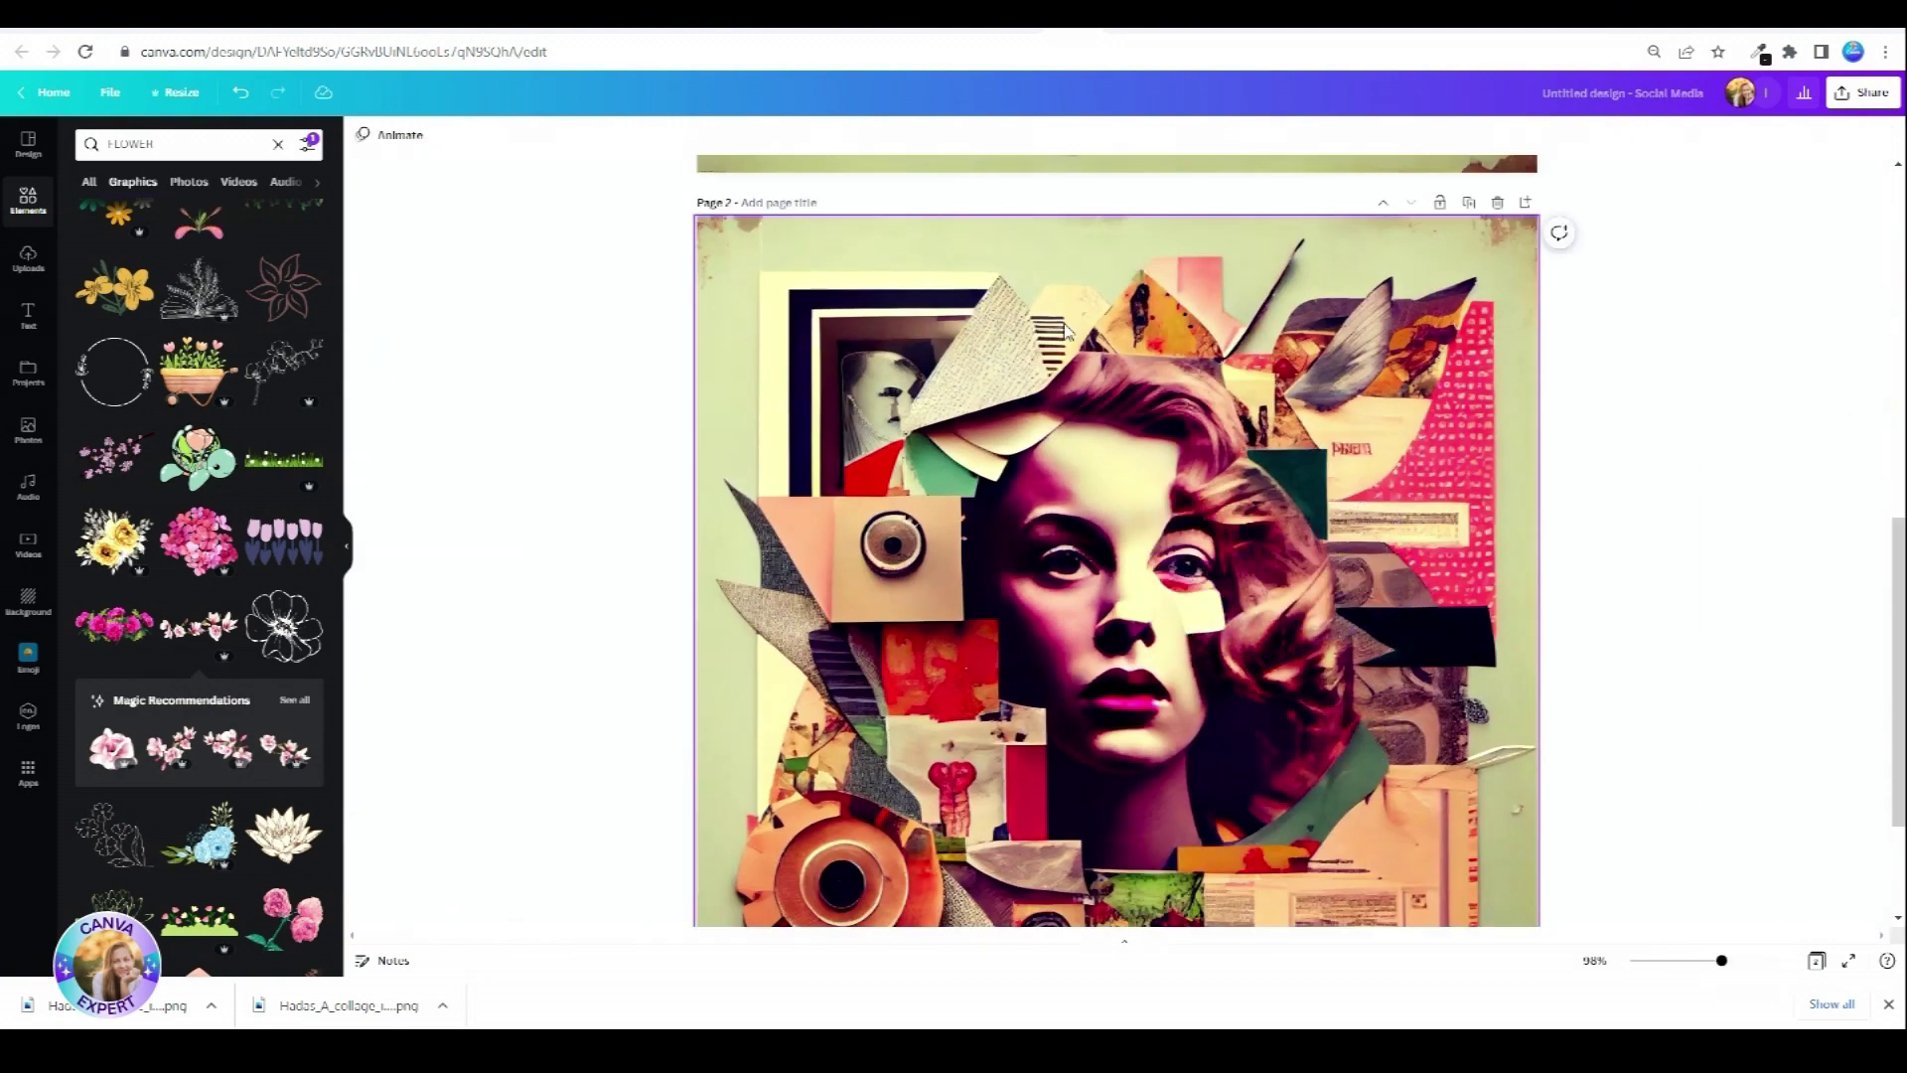
- Search Elements for GLASSES and place a sunglasses photo over the woman's eyes
click(250, 141)
text(GLASSES)
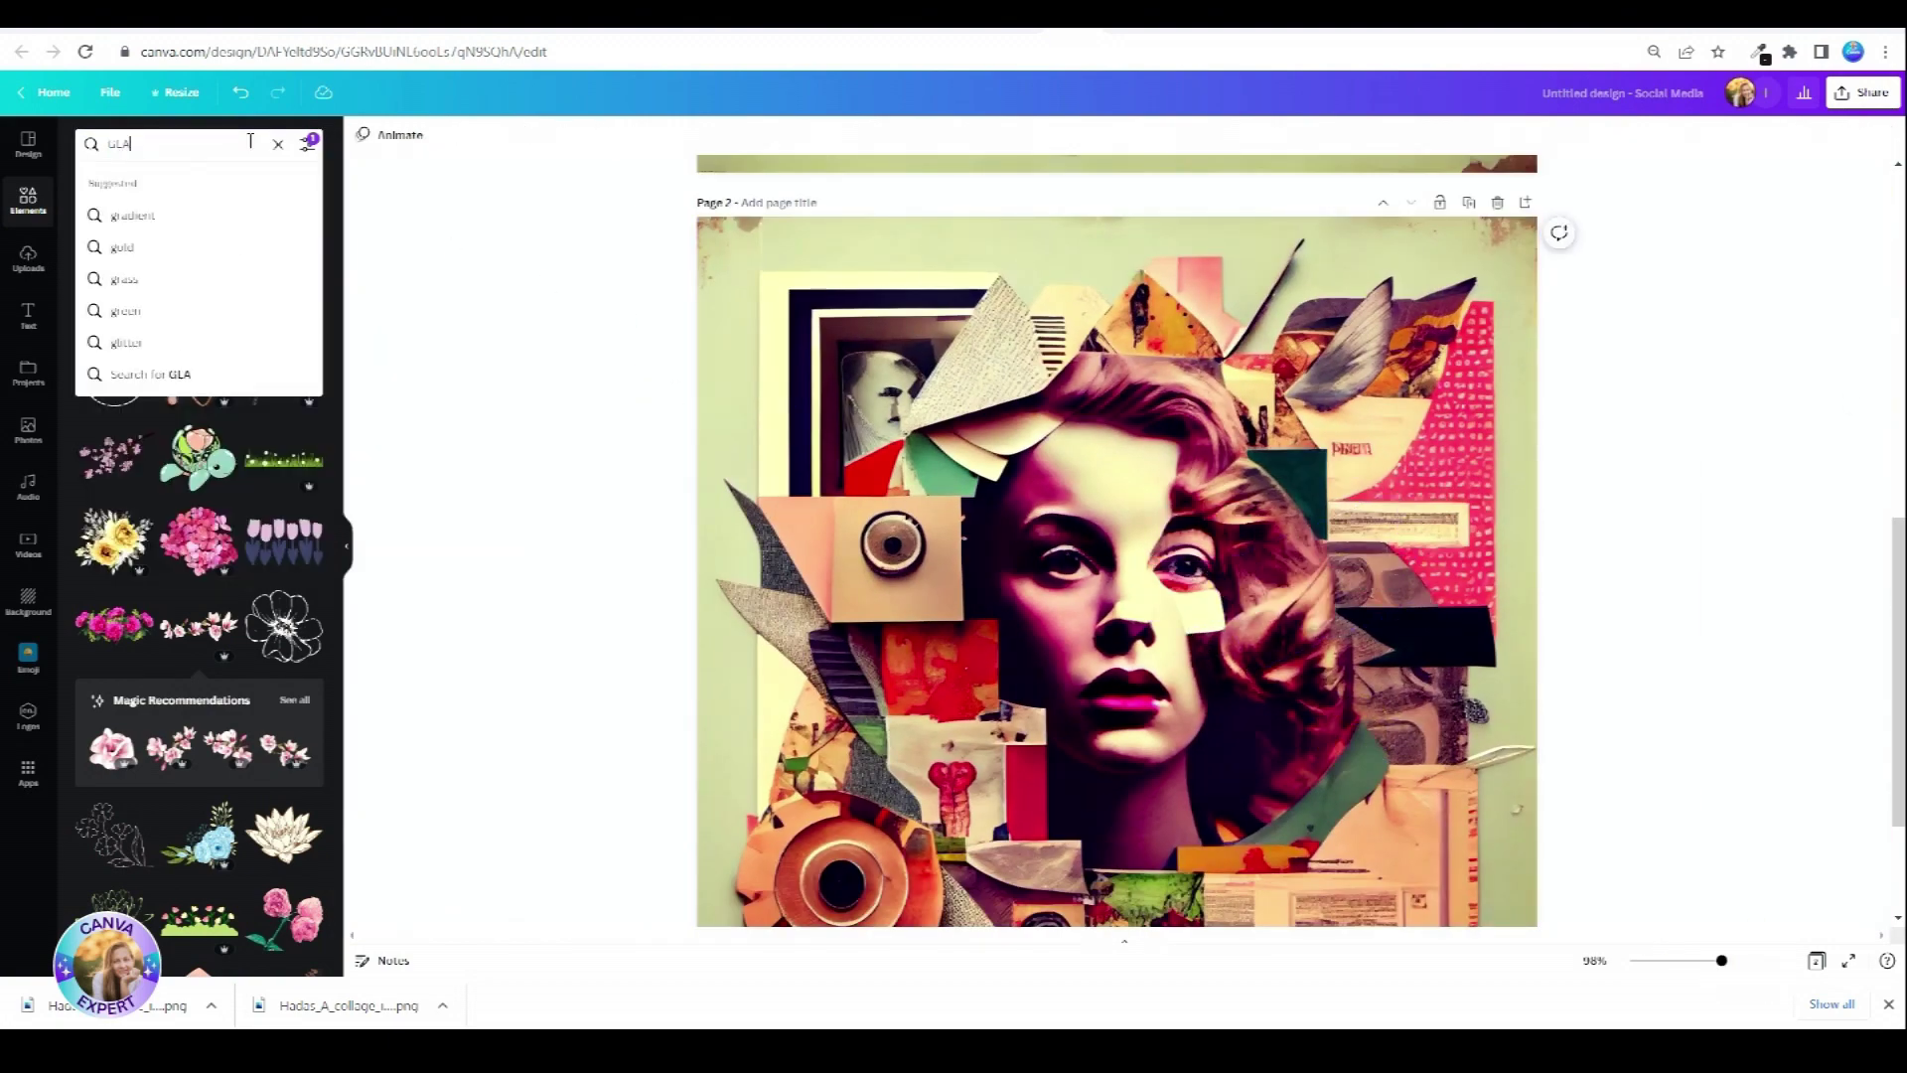
key(Return)
click(129, 660)
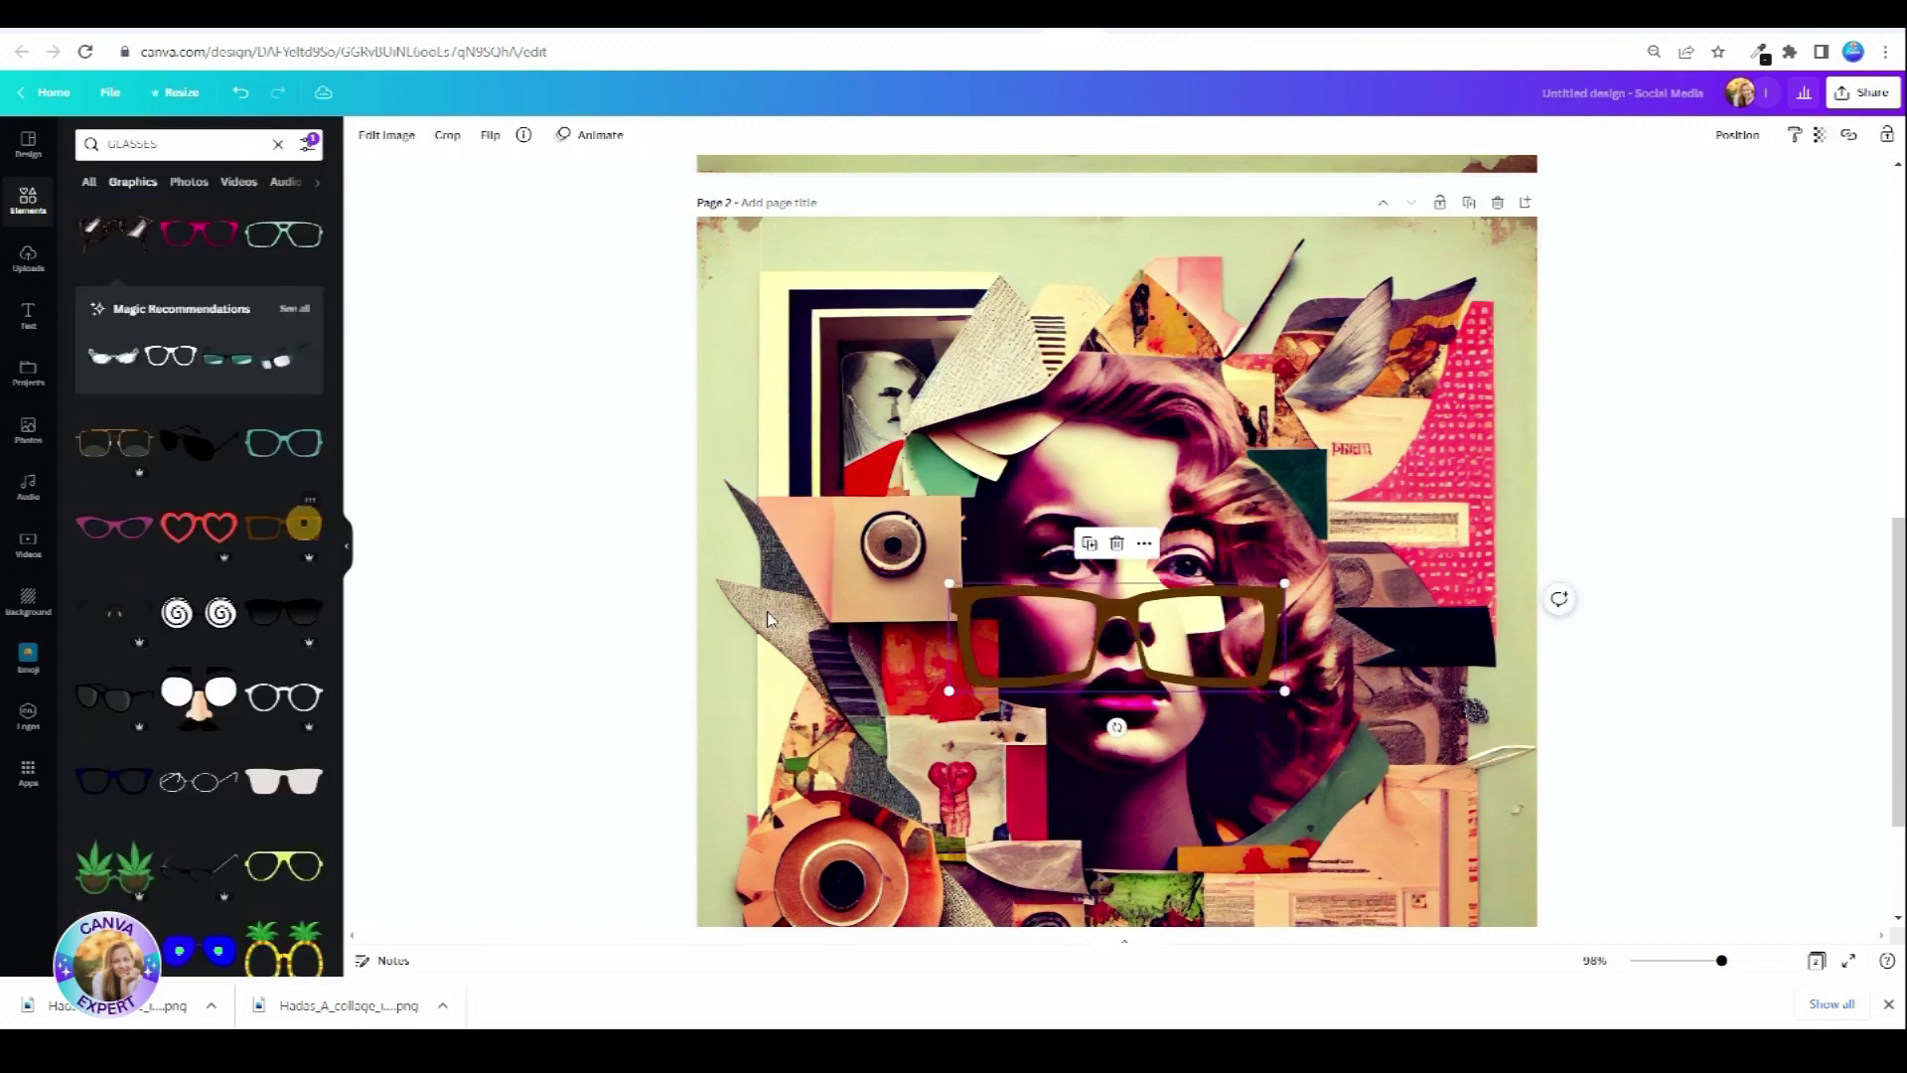
key(Delete)
click(184, 144)
key(Return)
click(199, 576)
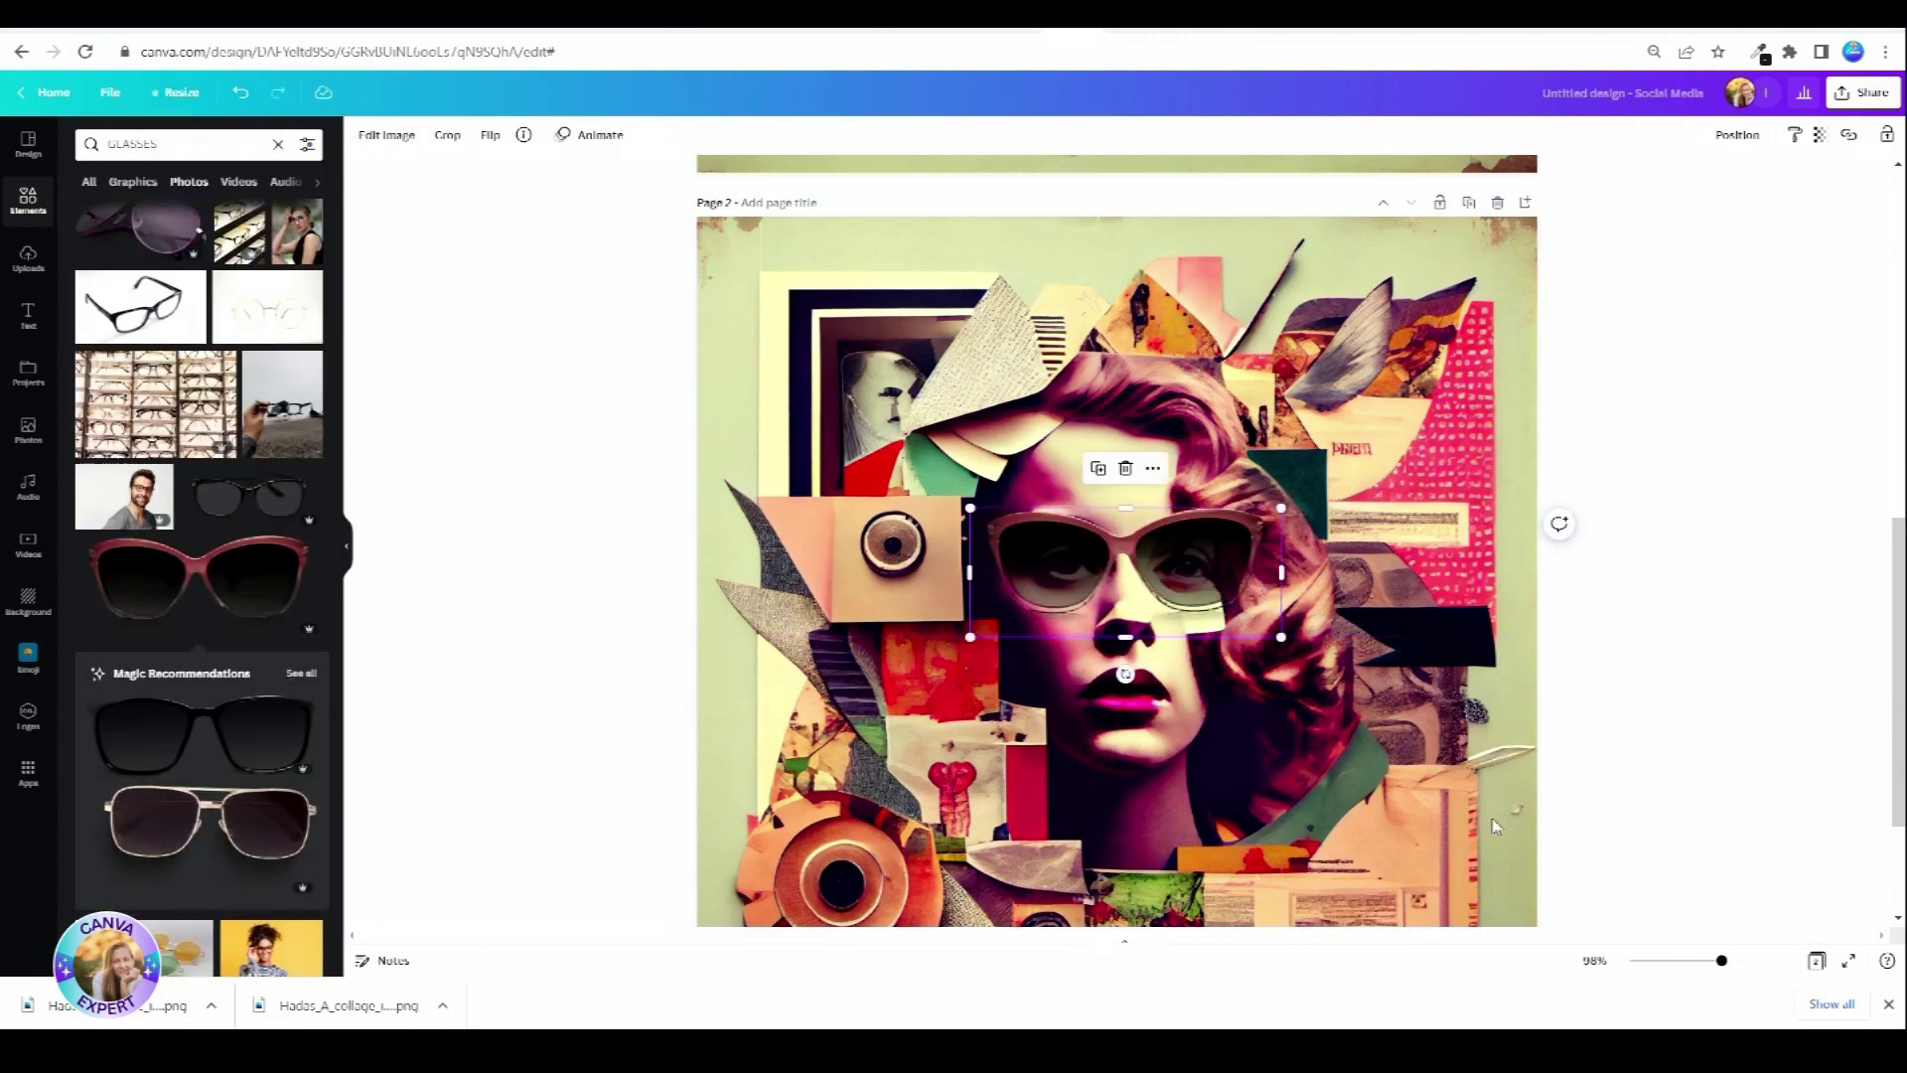
click(1334, 683)
click(1728, 961)
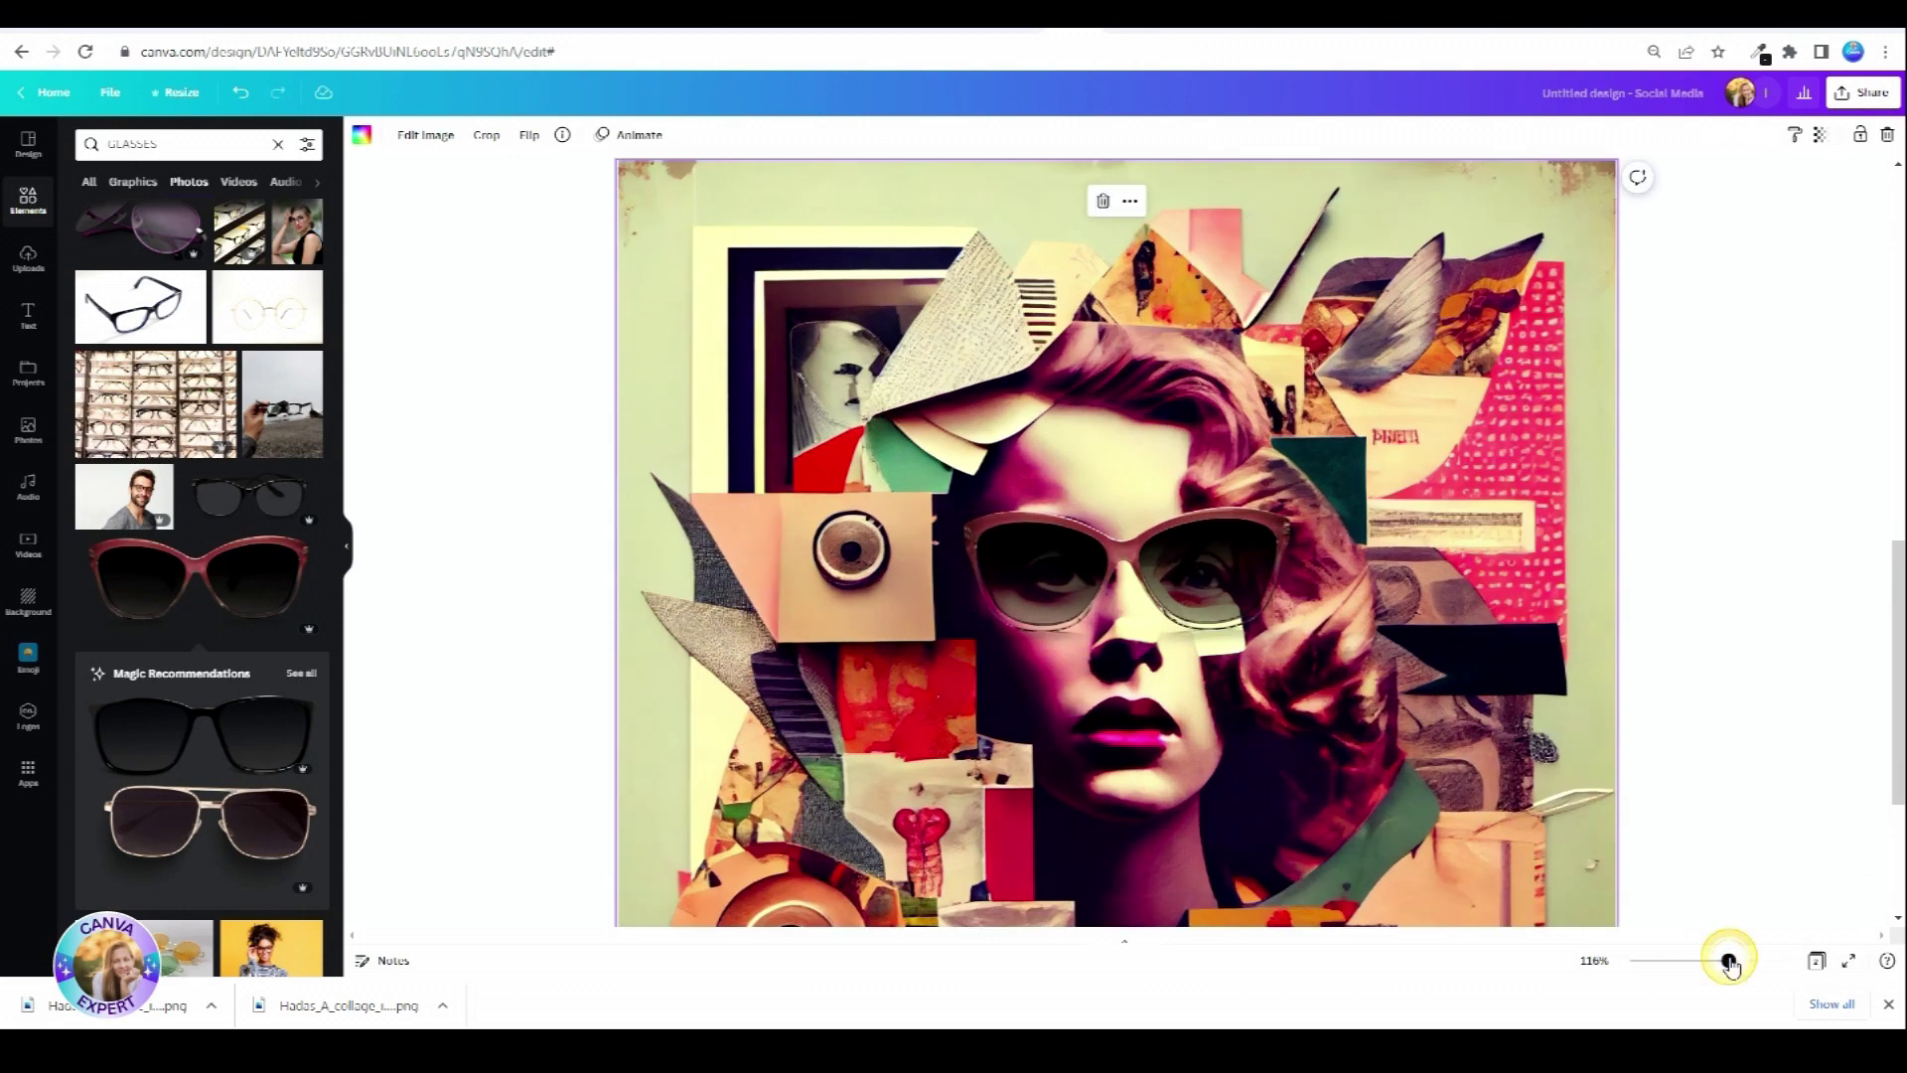
drag(1726, 961, 1706, 961)
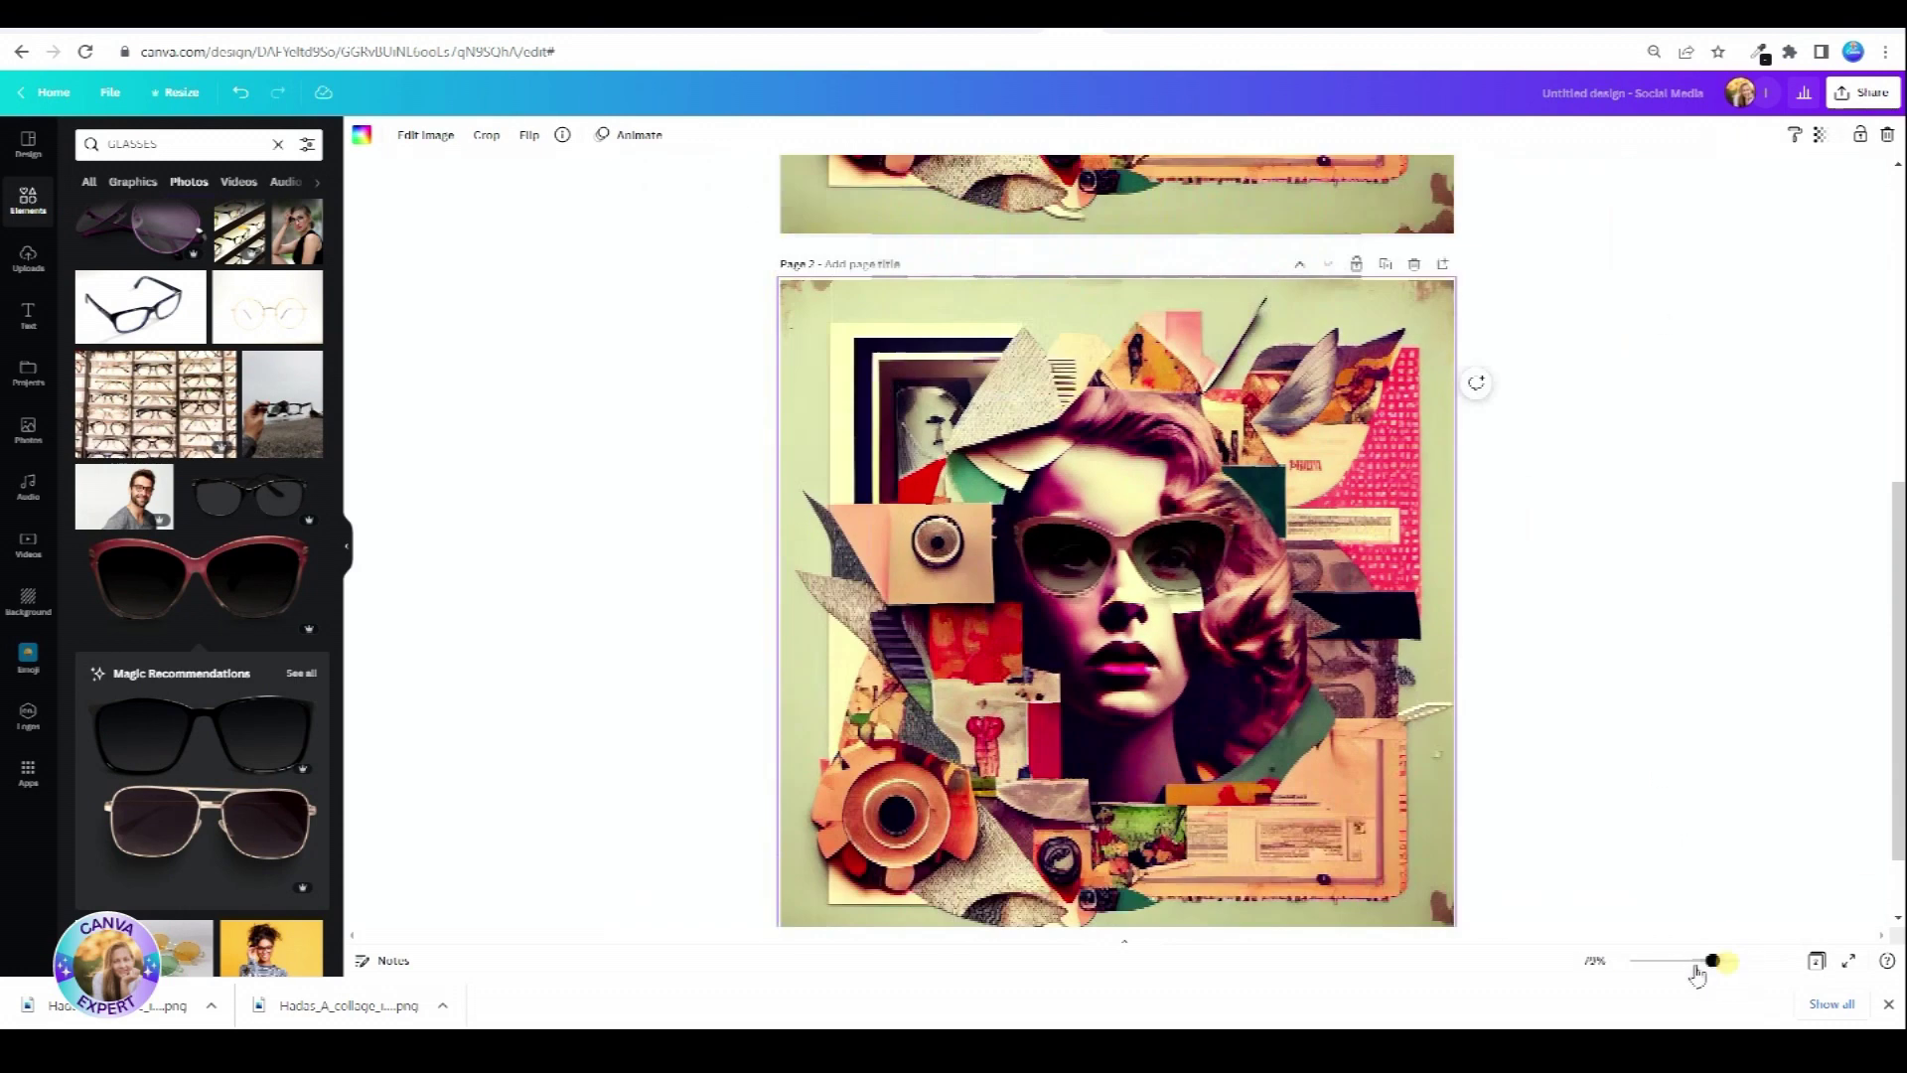
double_click(149, 144)
- Search Elements for EYE and add a small eye-with-eyebrow graphic to Page 3
text(EYE)
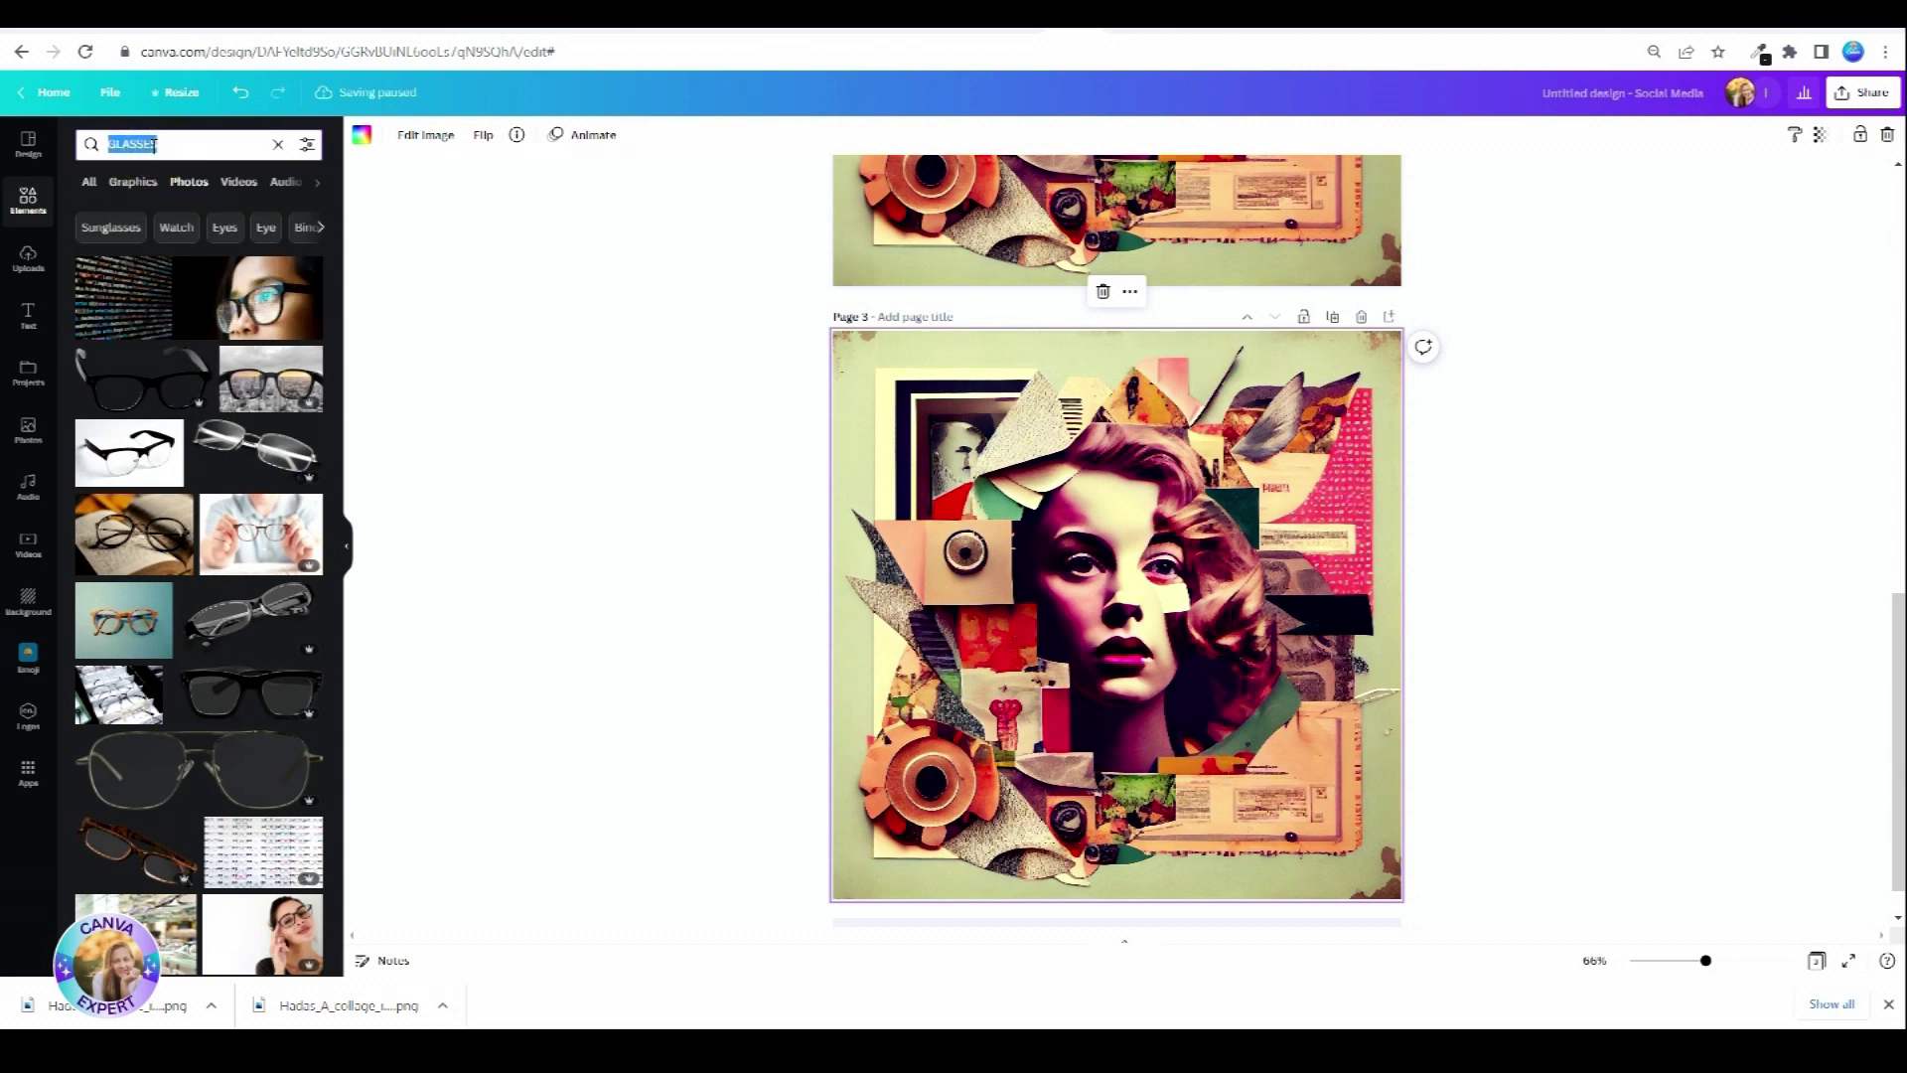
key(Return)
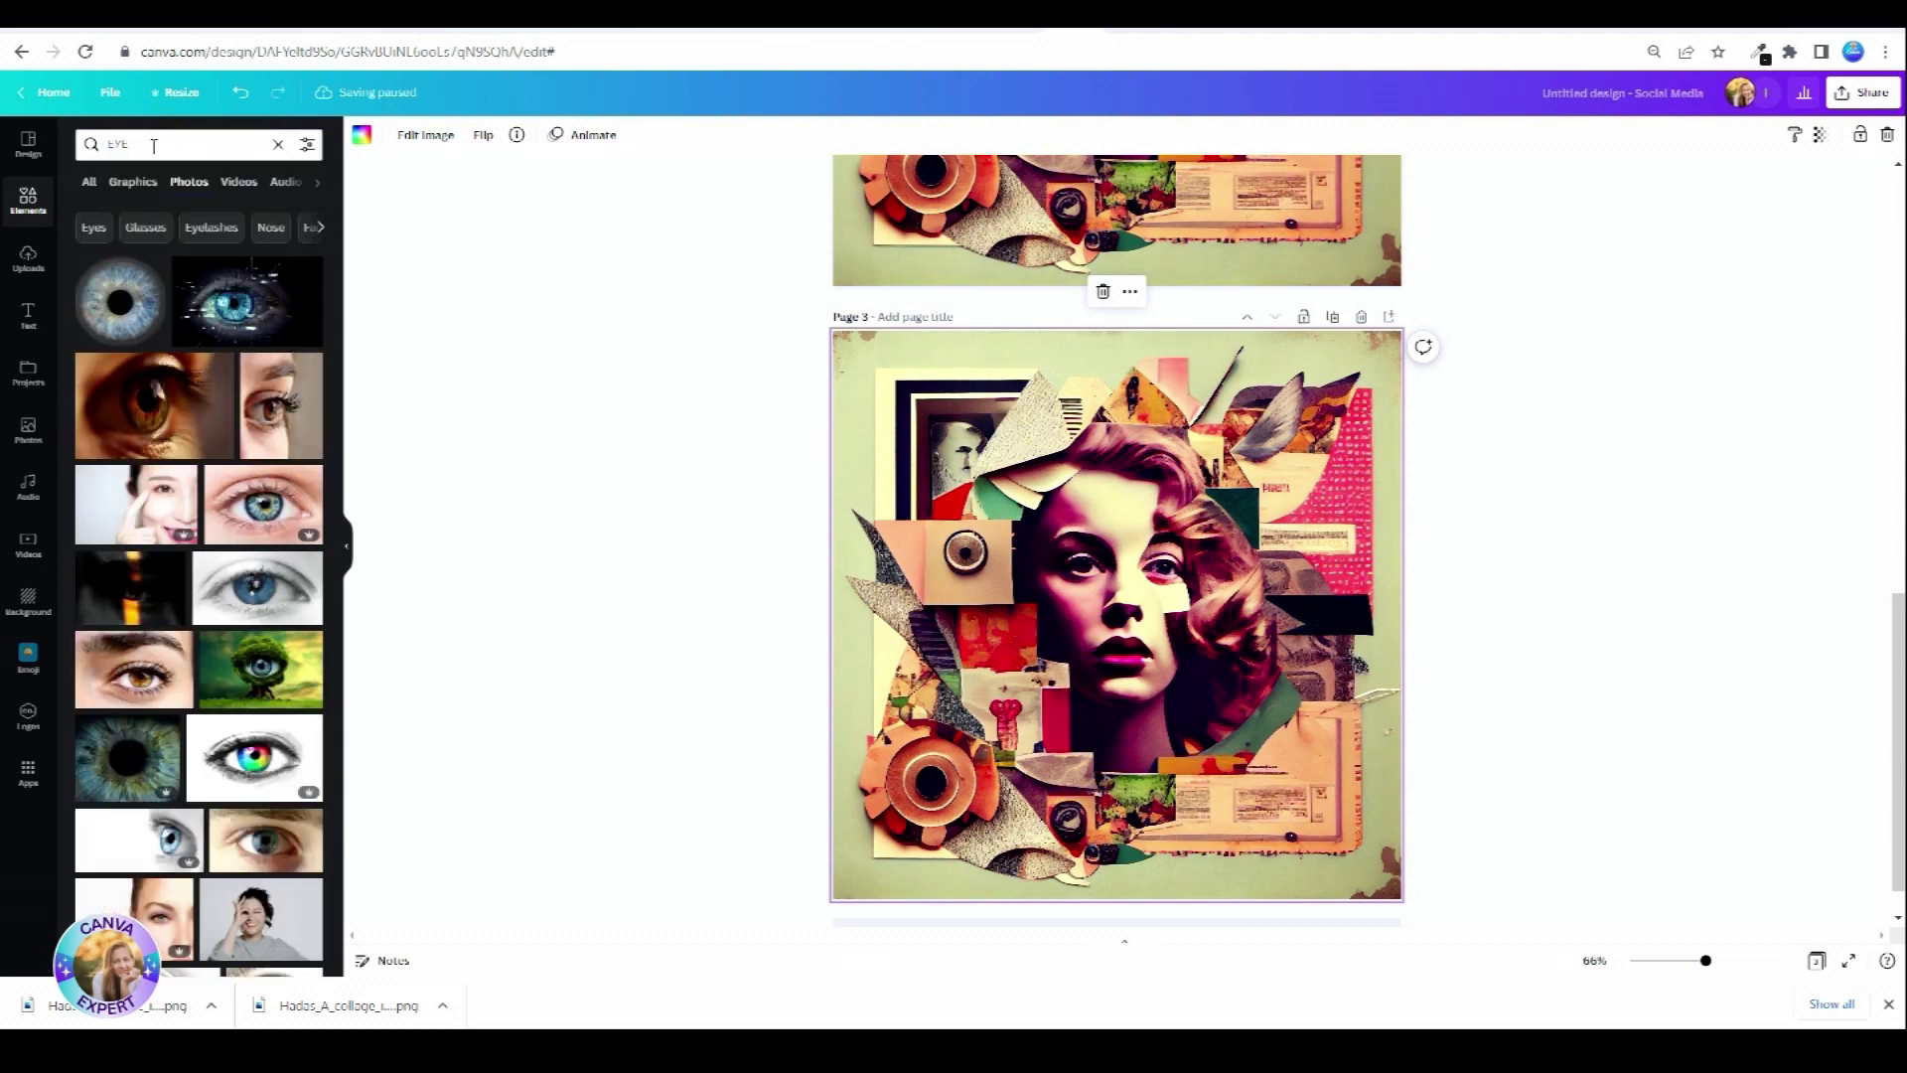
click(134, 182)
scroll(229, 596, down, 2)
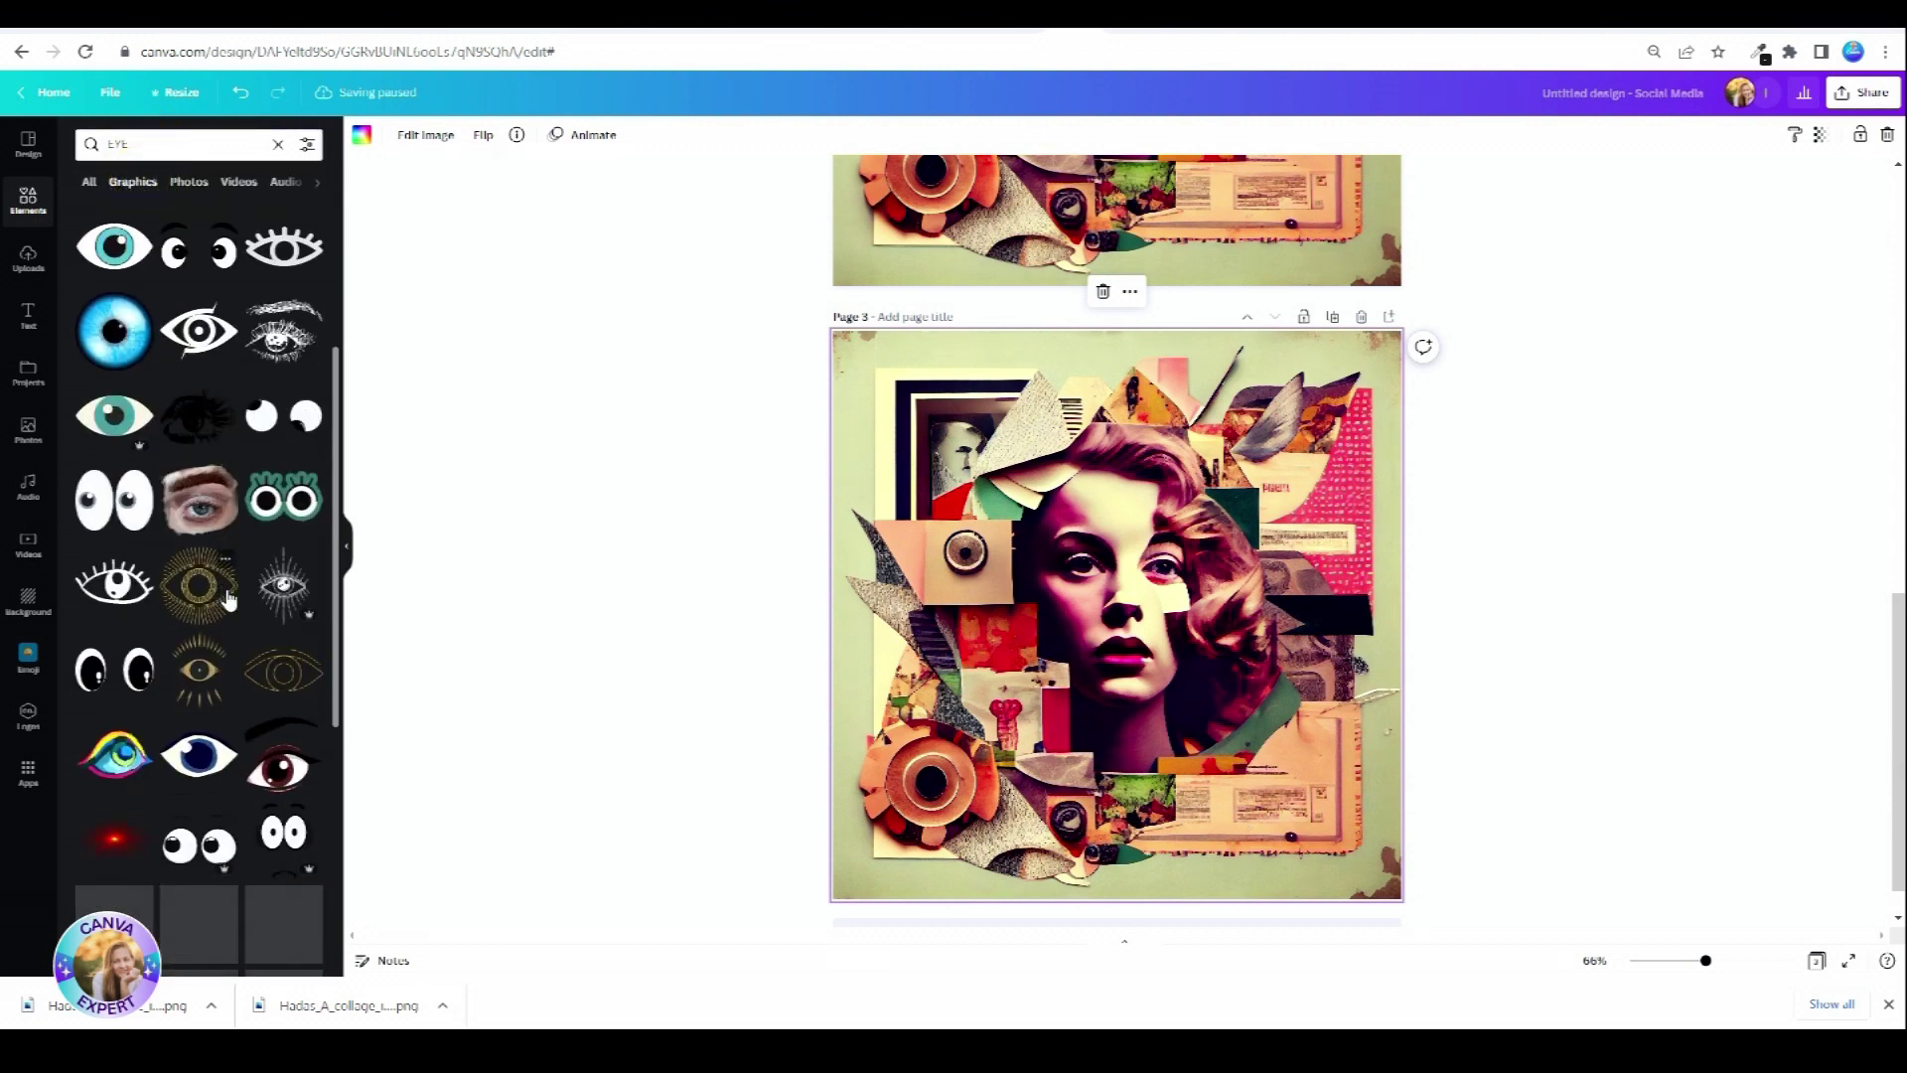
click(198, 498)
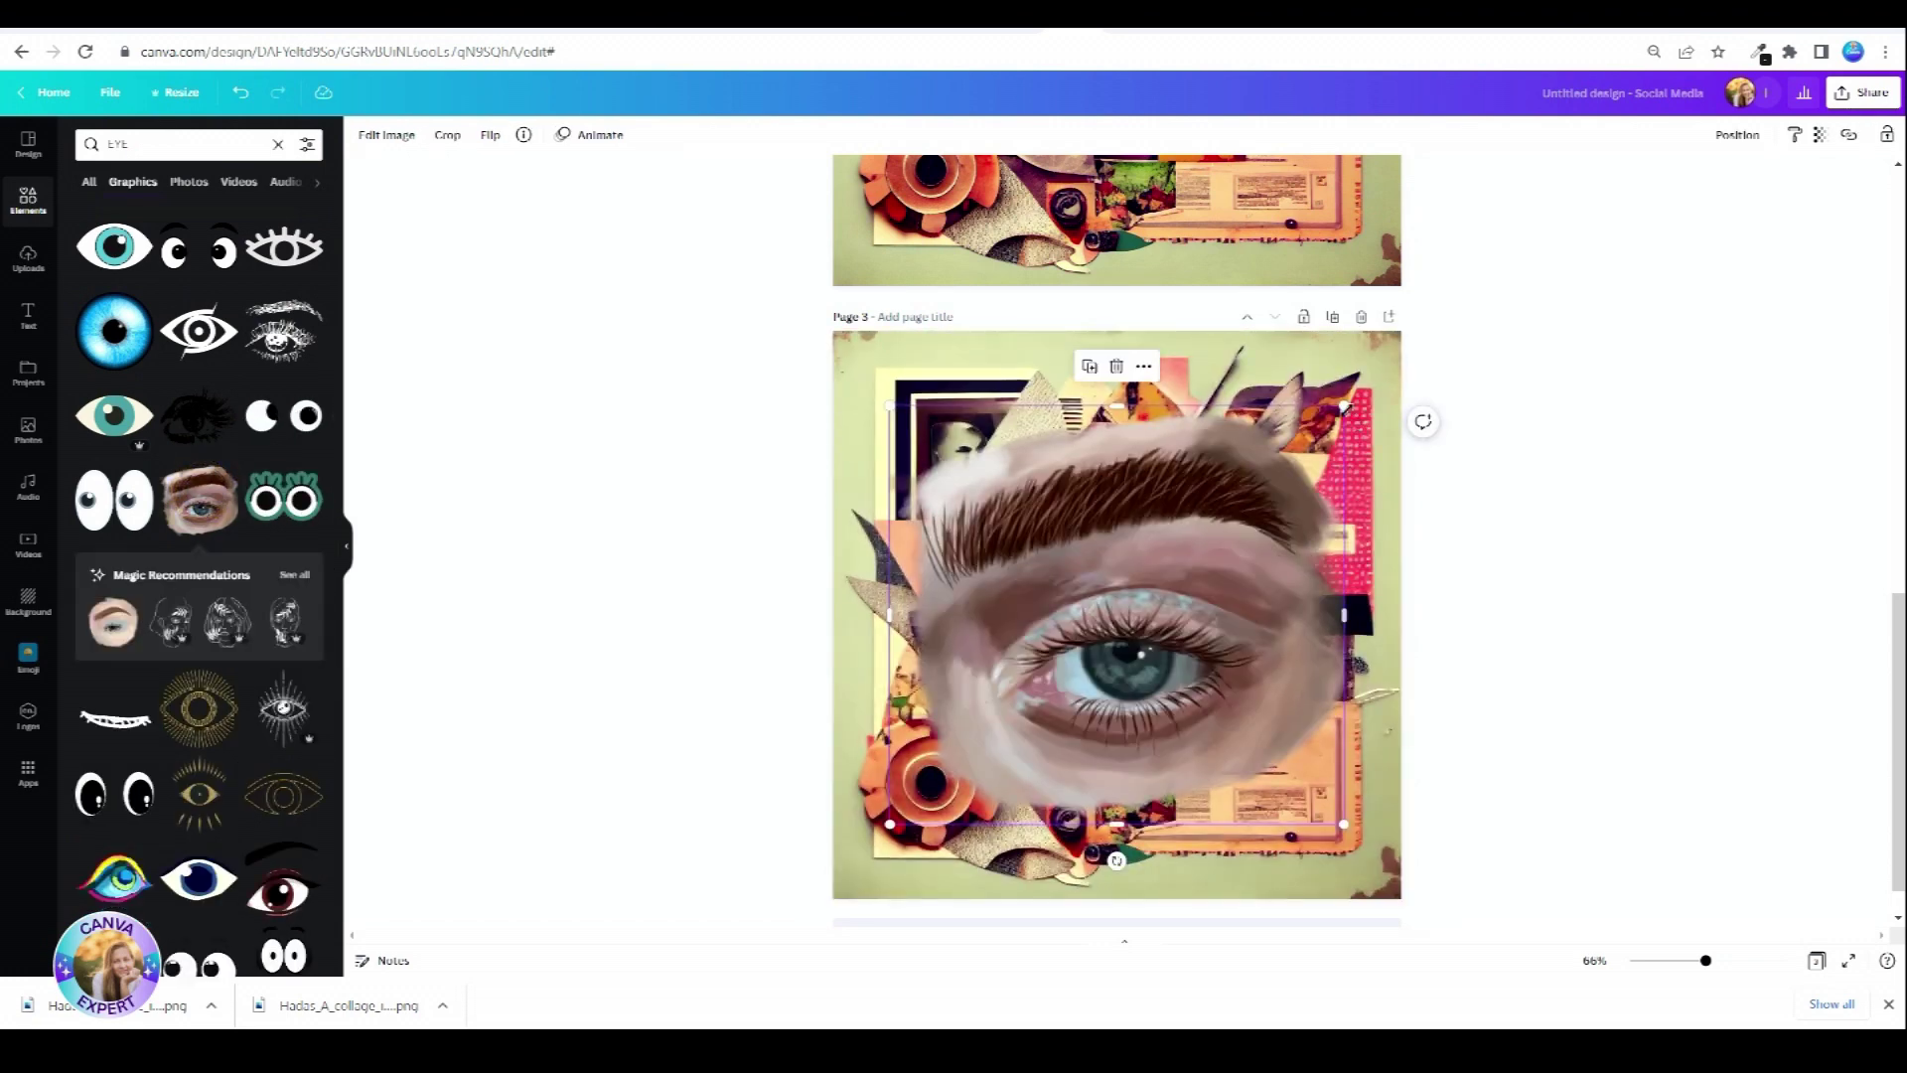
drag(1344, 407, 1244, 519)
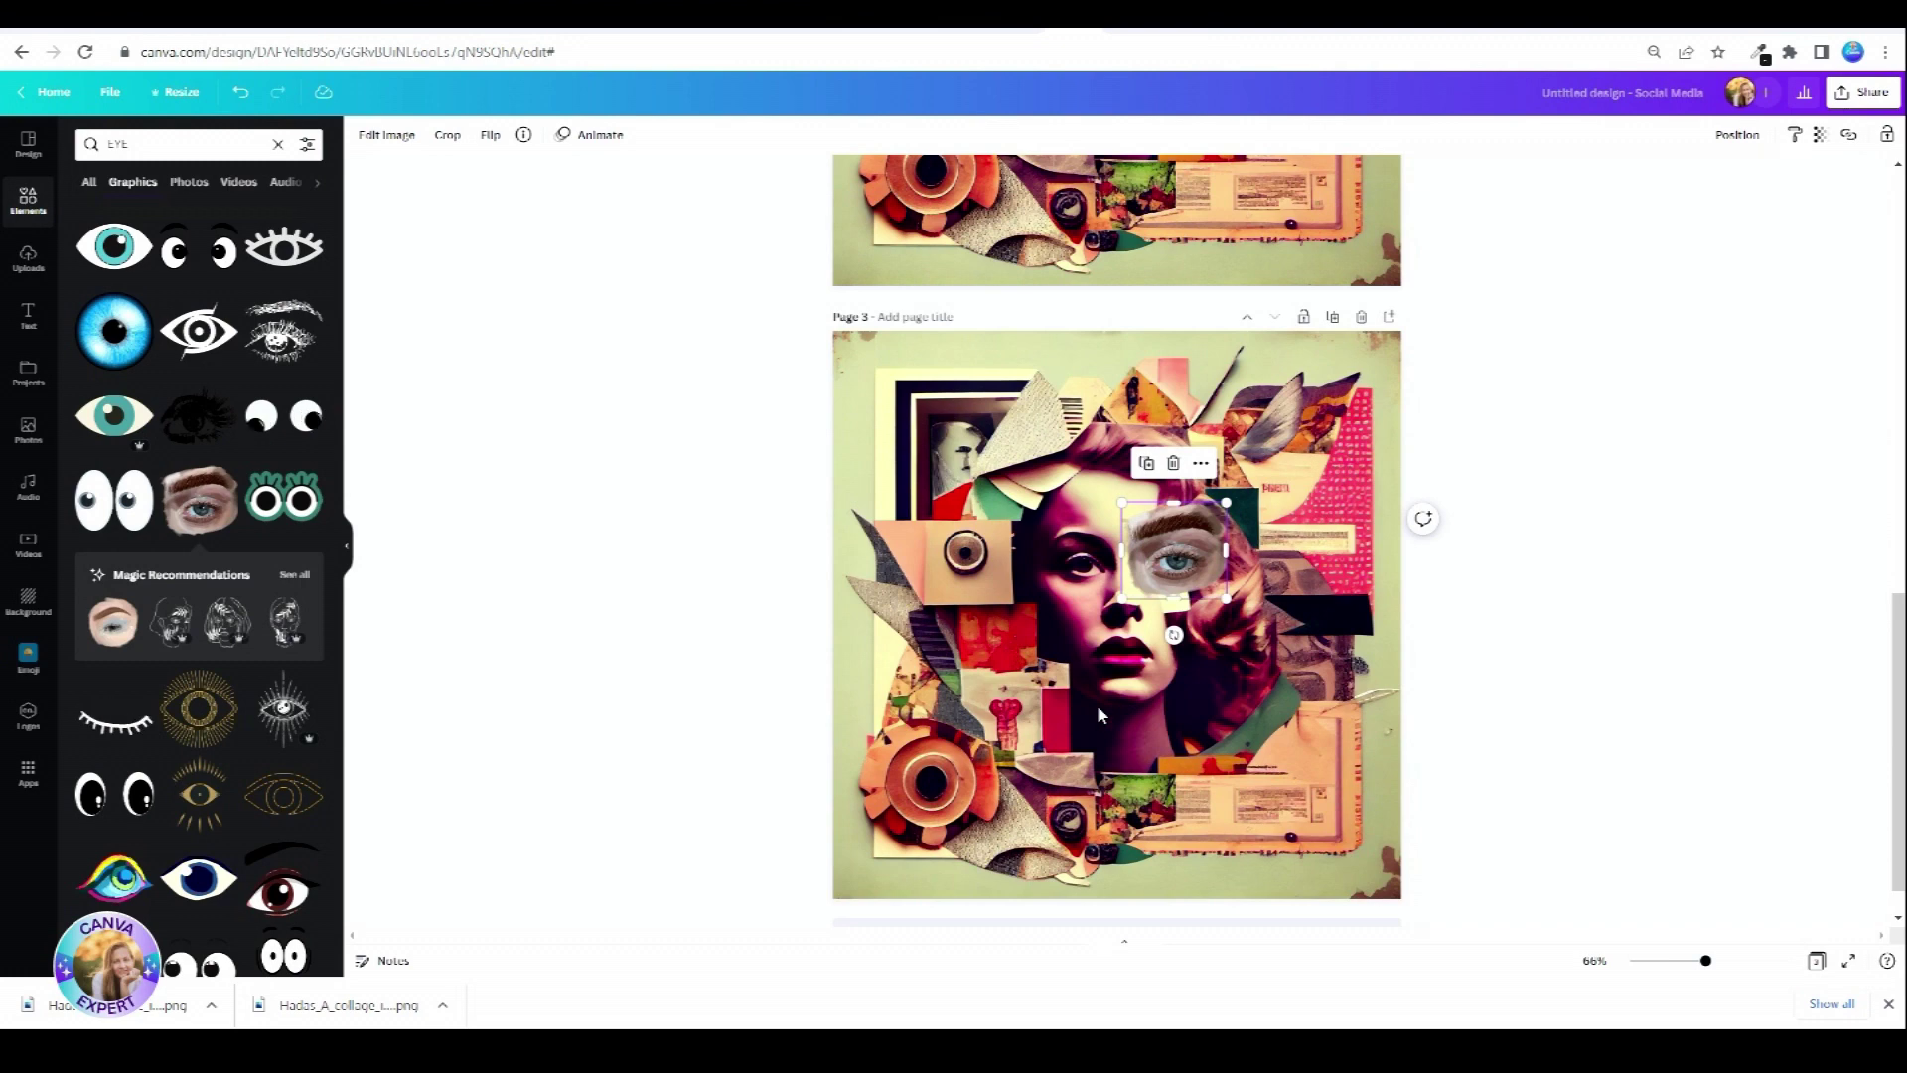
- Search EYE RETRO, then add, shrink and rotate a halftone eye graphic
click(179, 144)
text(RETRO)
key(Return)
click(199, 454)
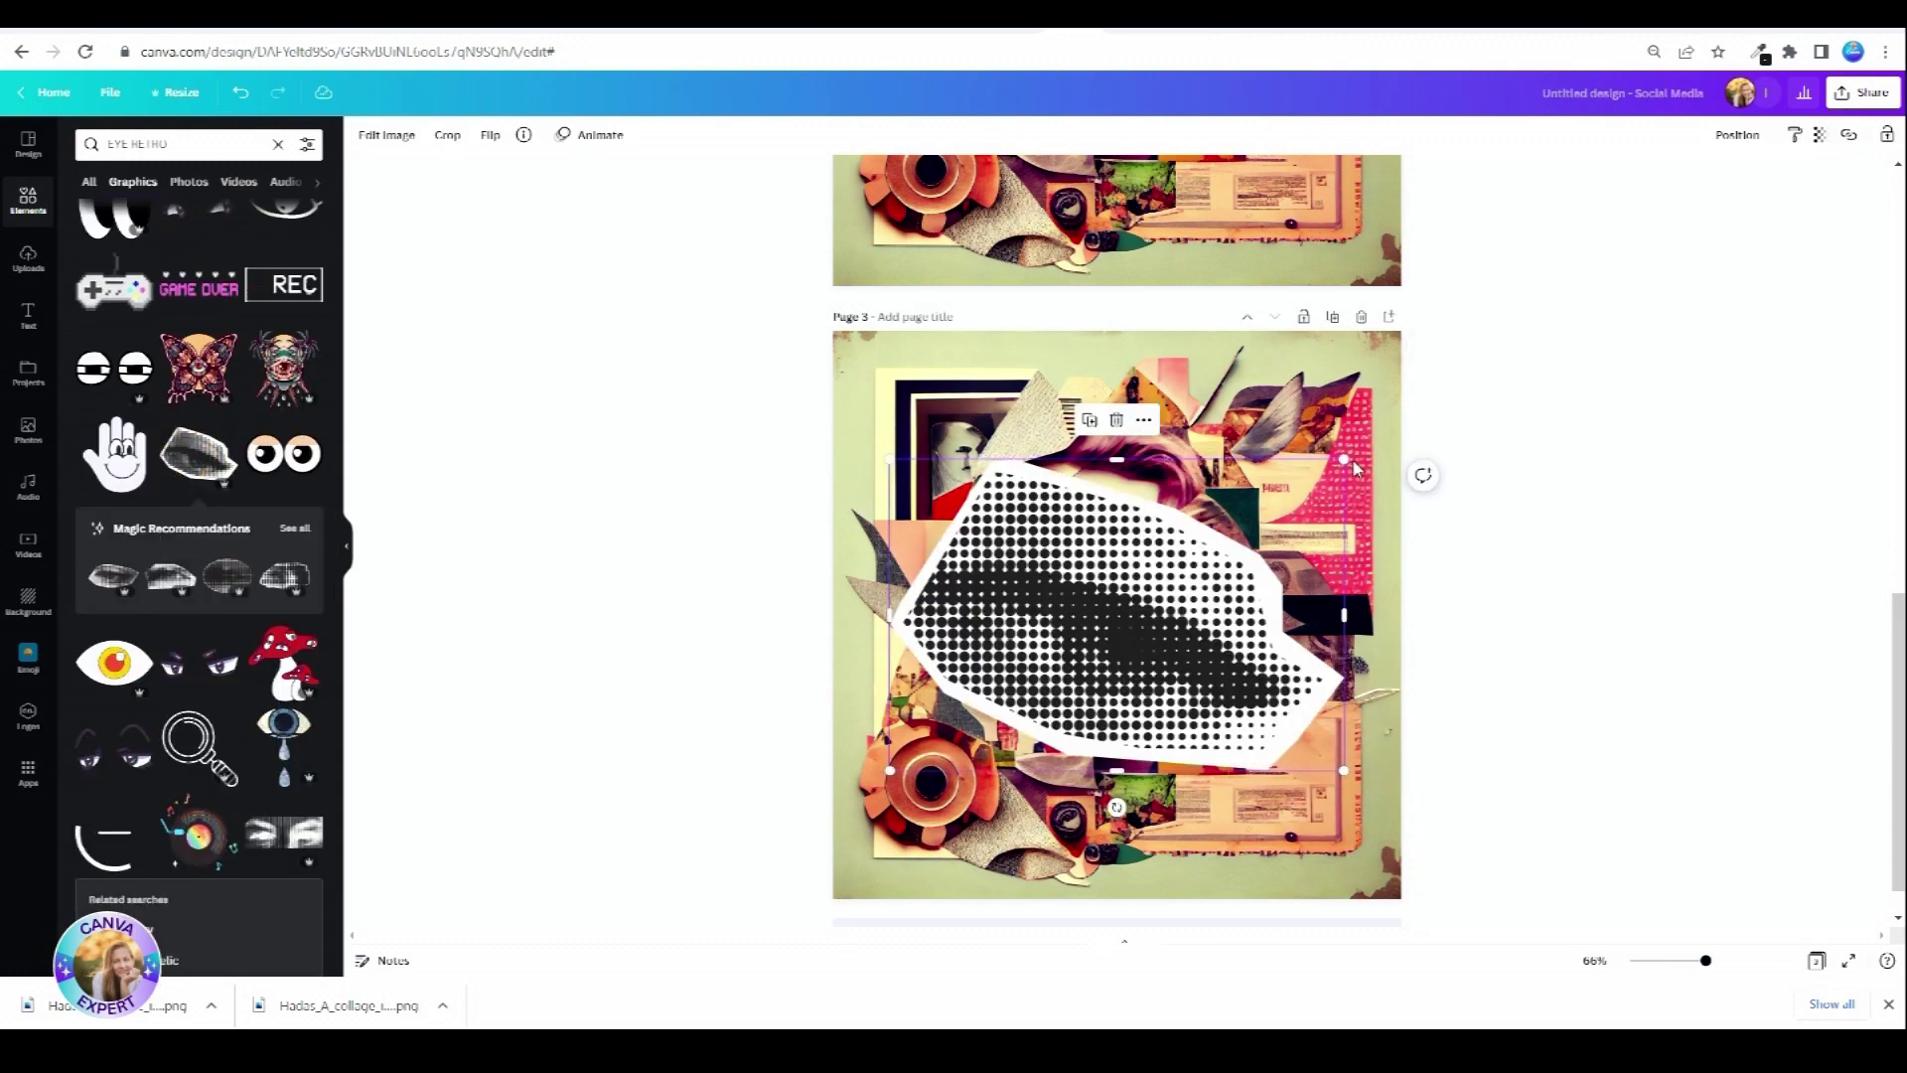
drag(1346, 462, 1197, 641)
drag(1177, 572, 1178, 568)
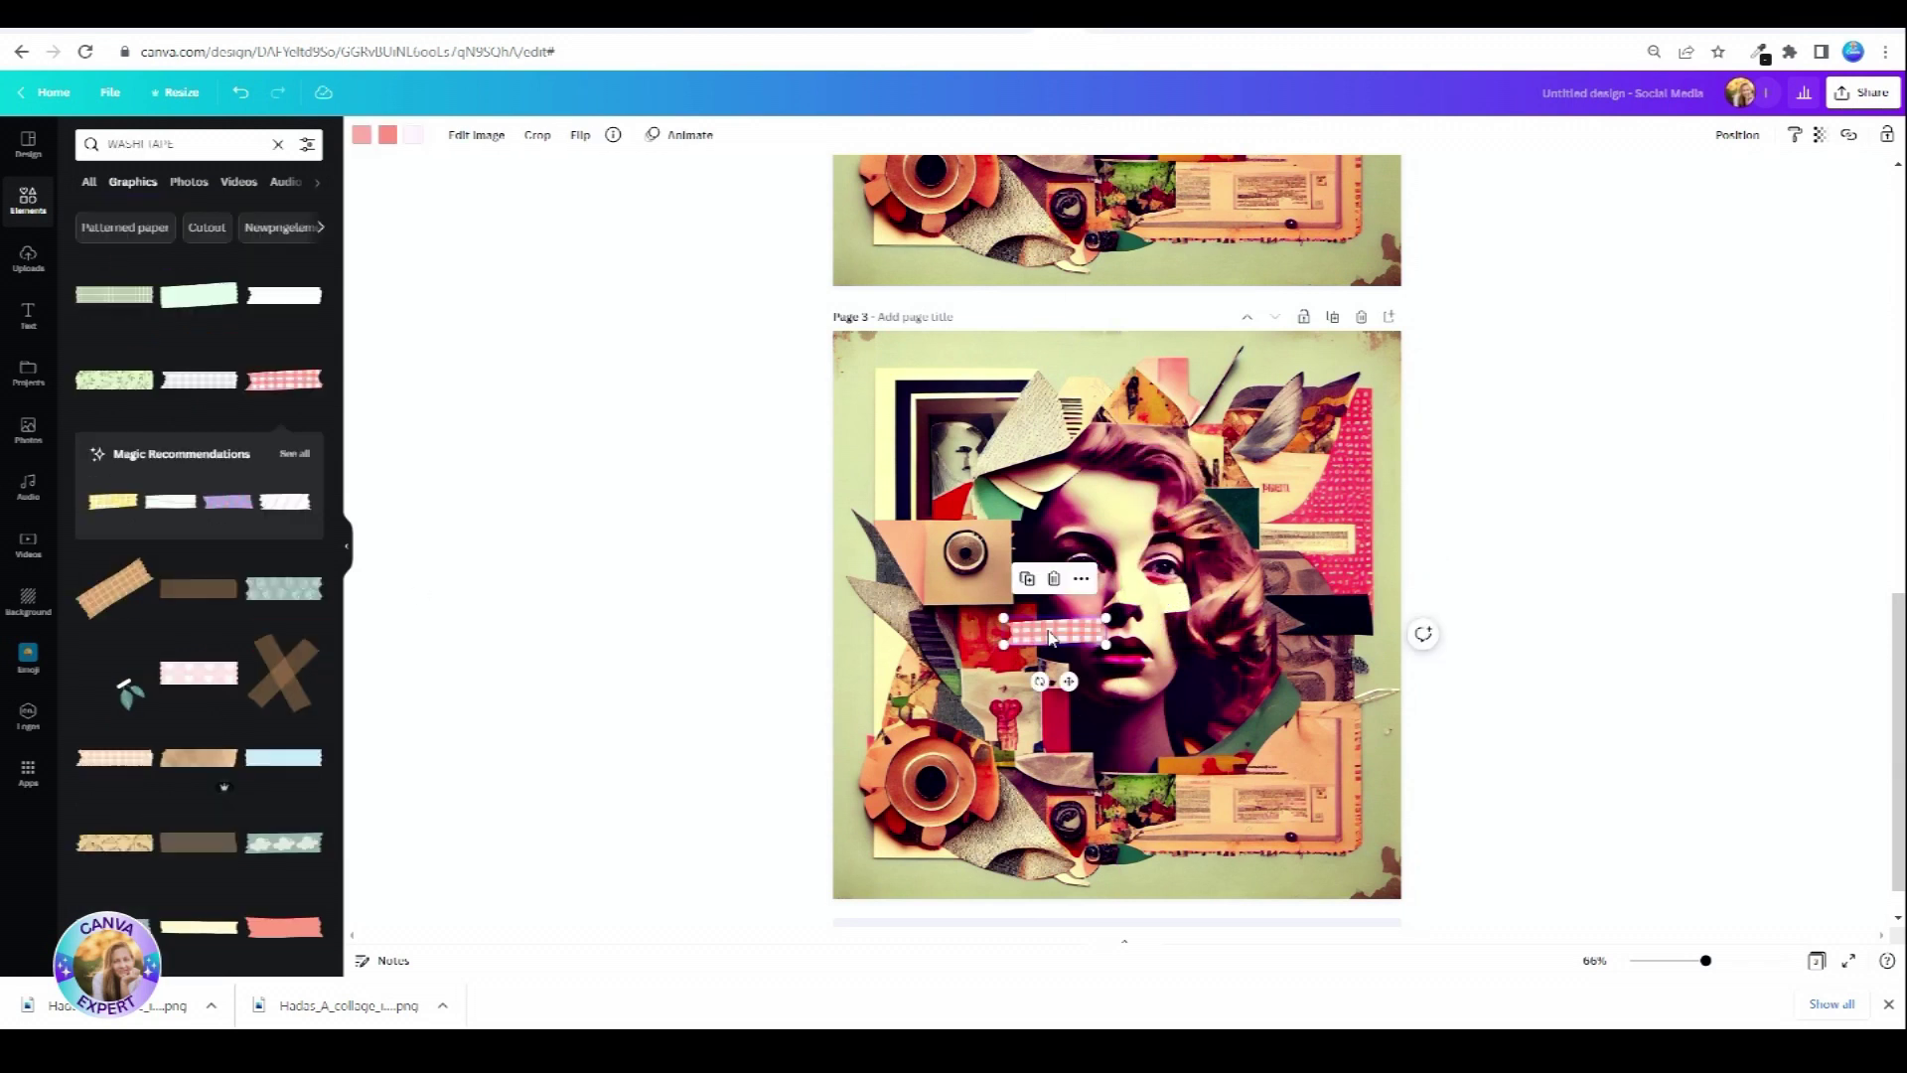
- Move the pink washi tape strip onto the woman's eye
drag(1051, 637, 1164, 588)
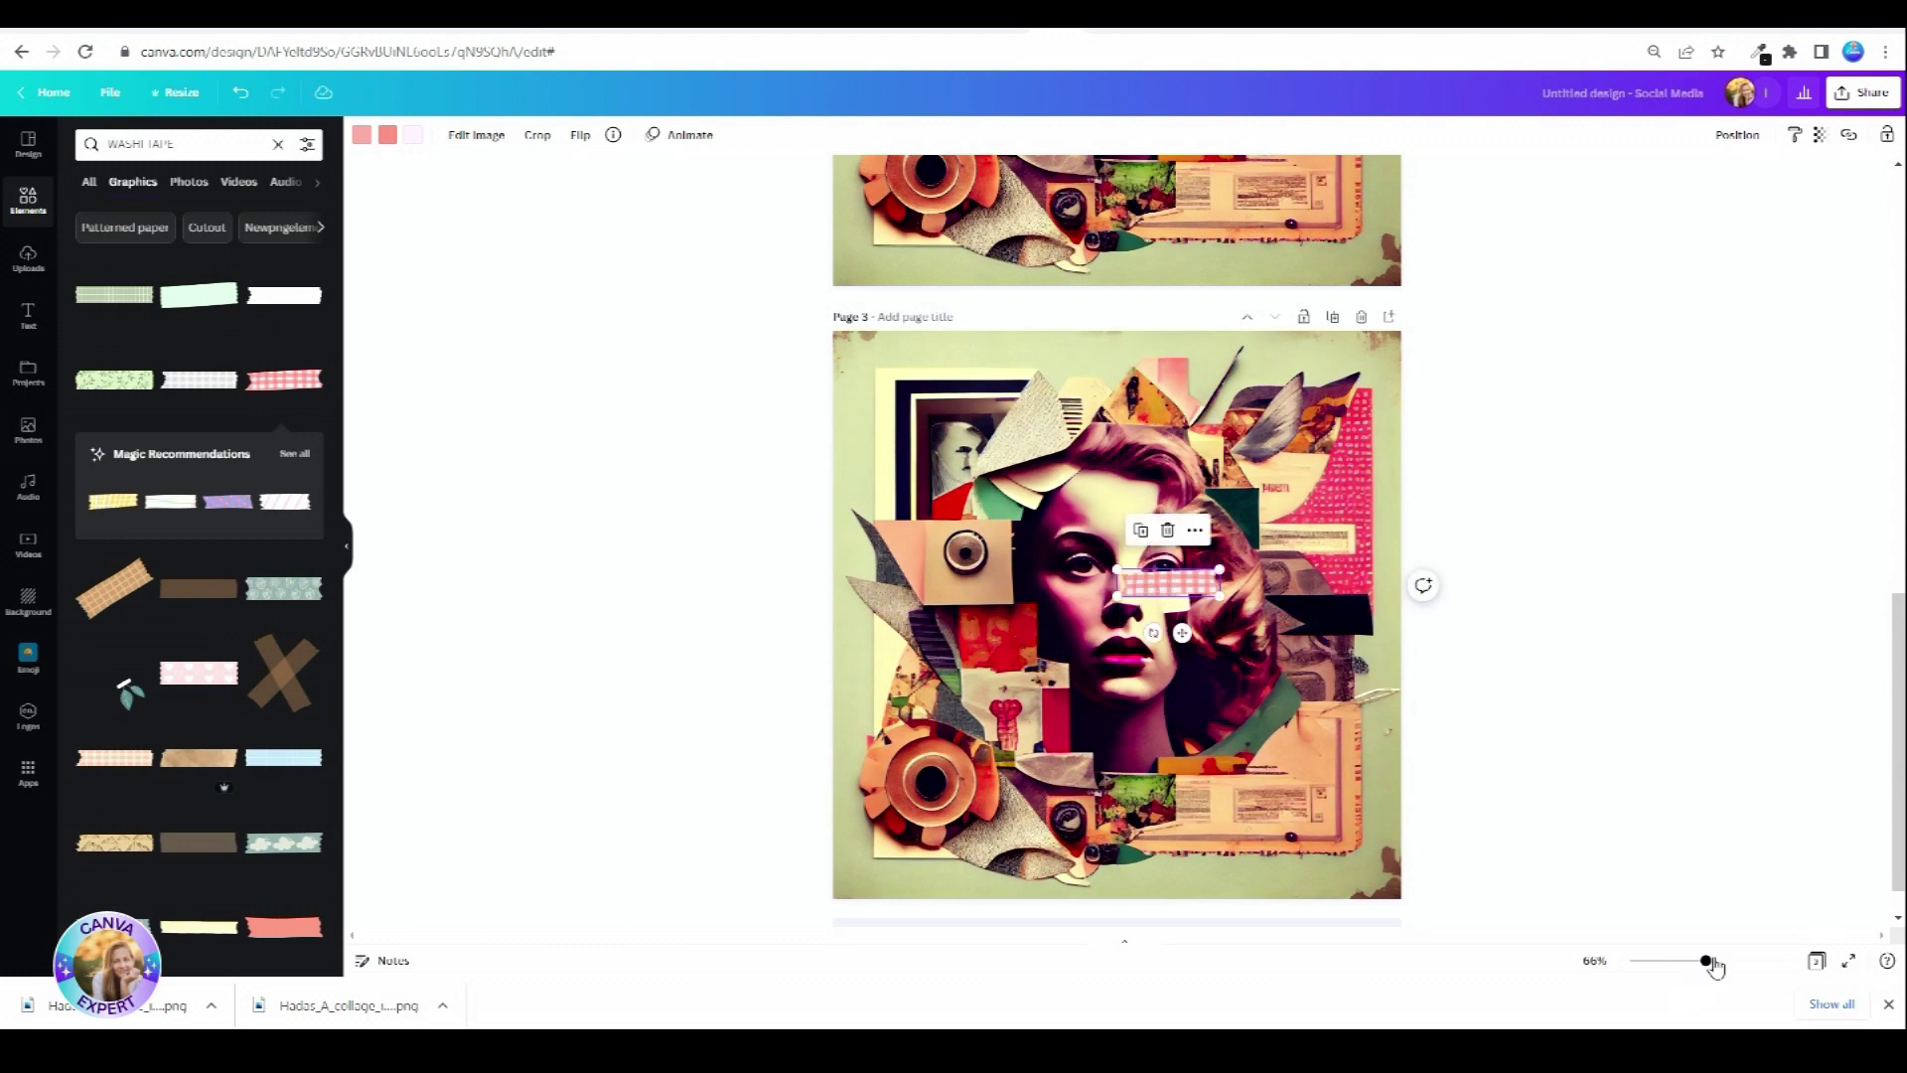
drag(1715, 966, 1737, 961)
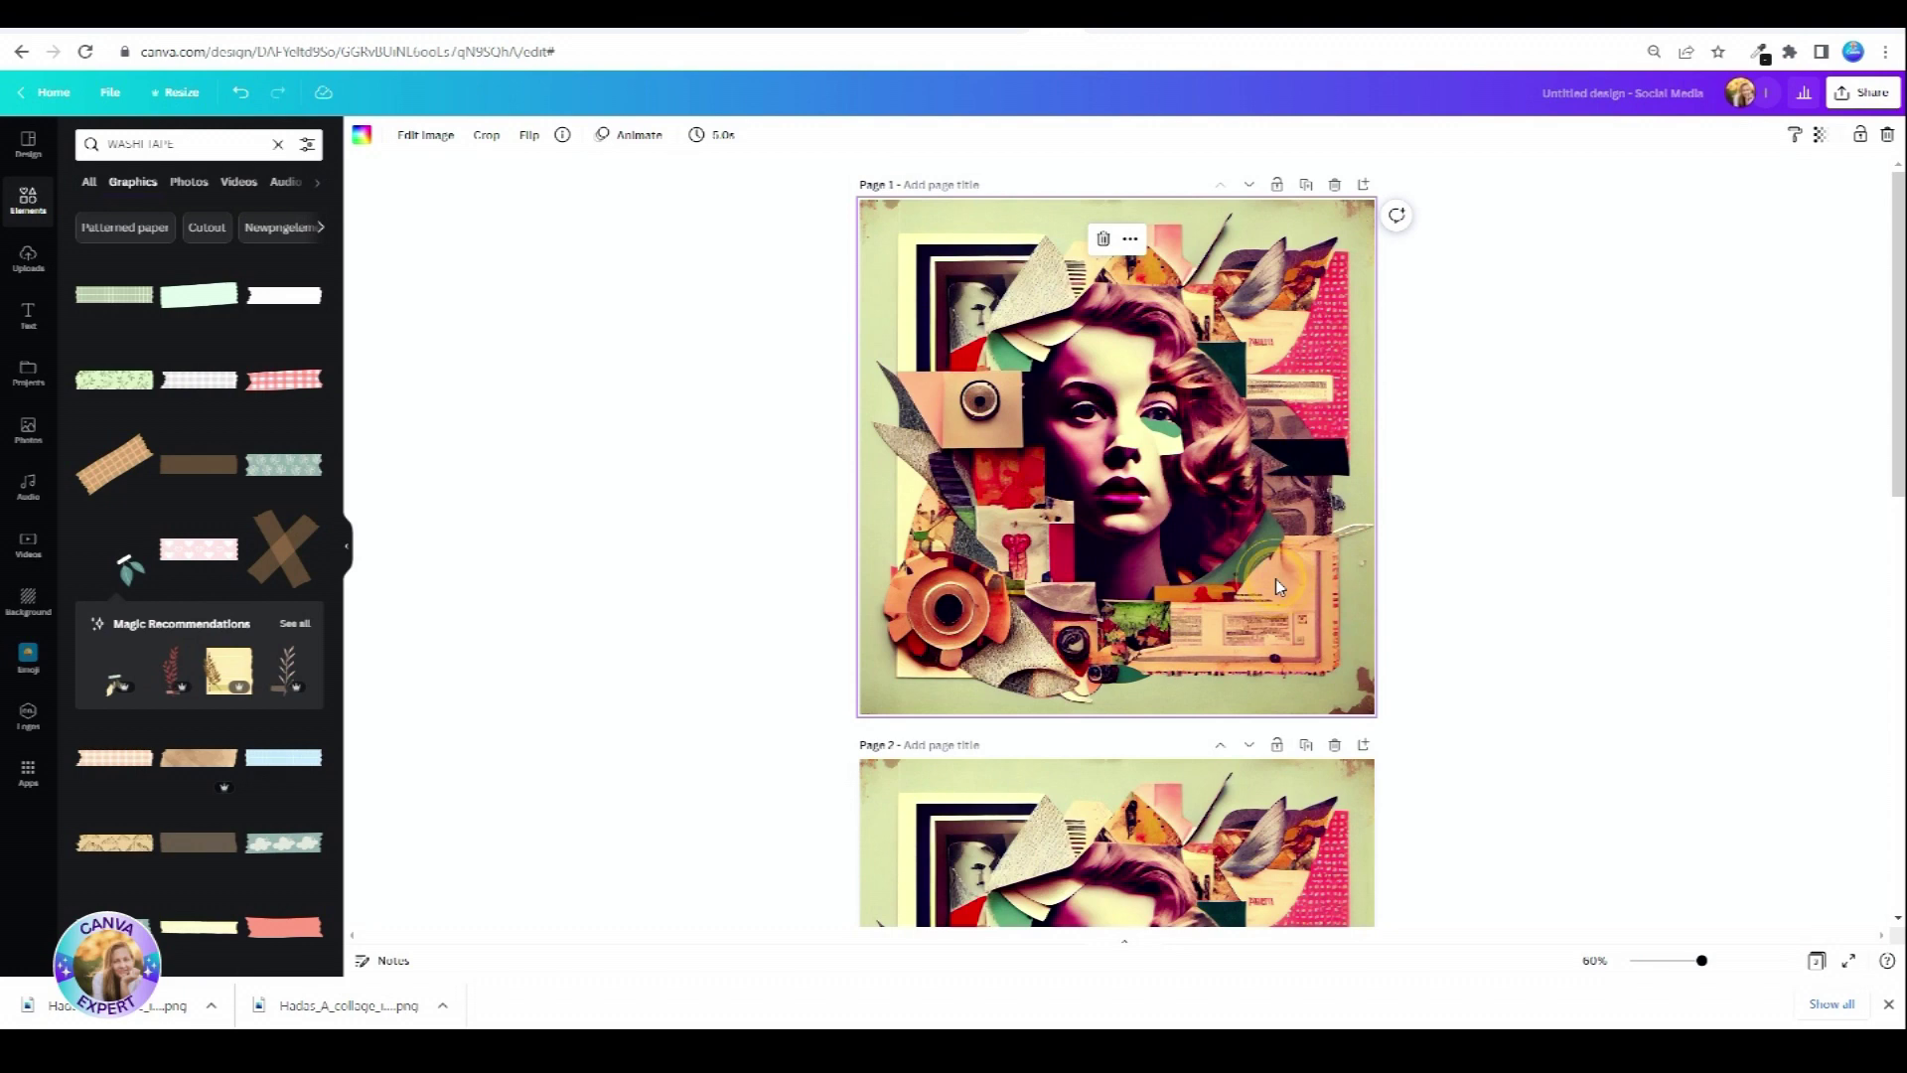
click(26, 318)
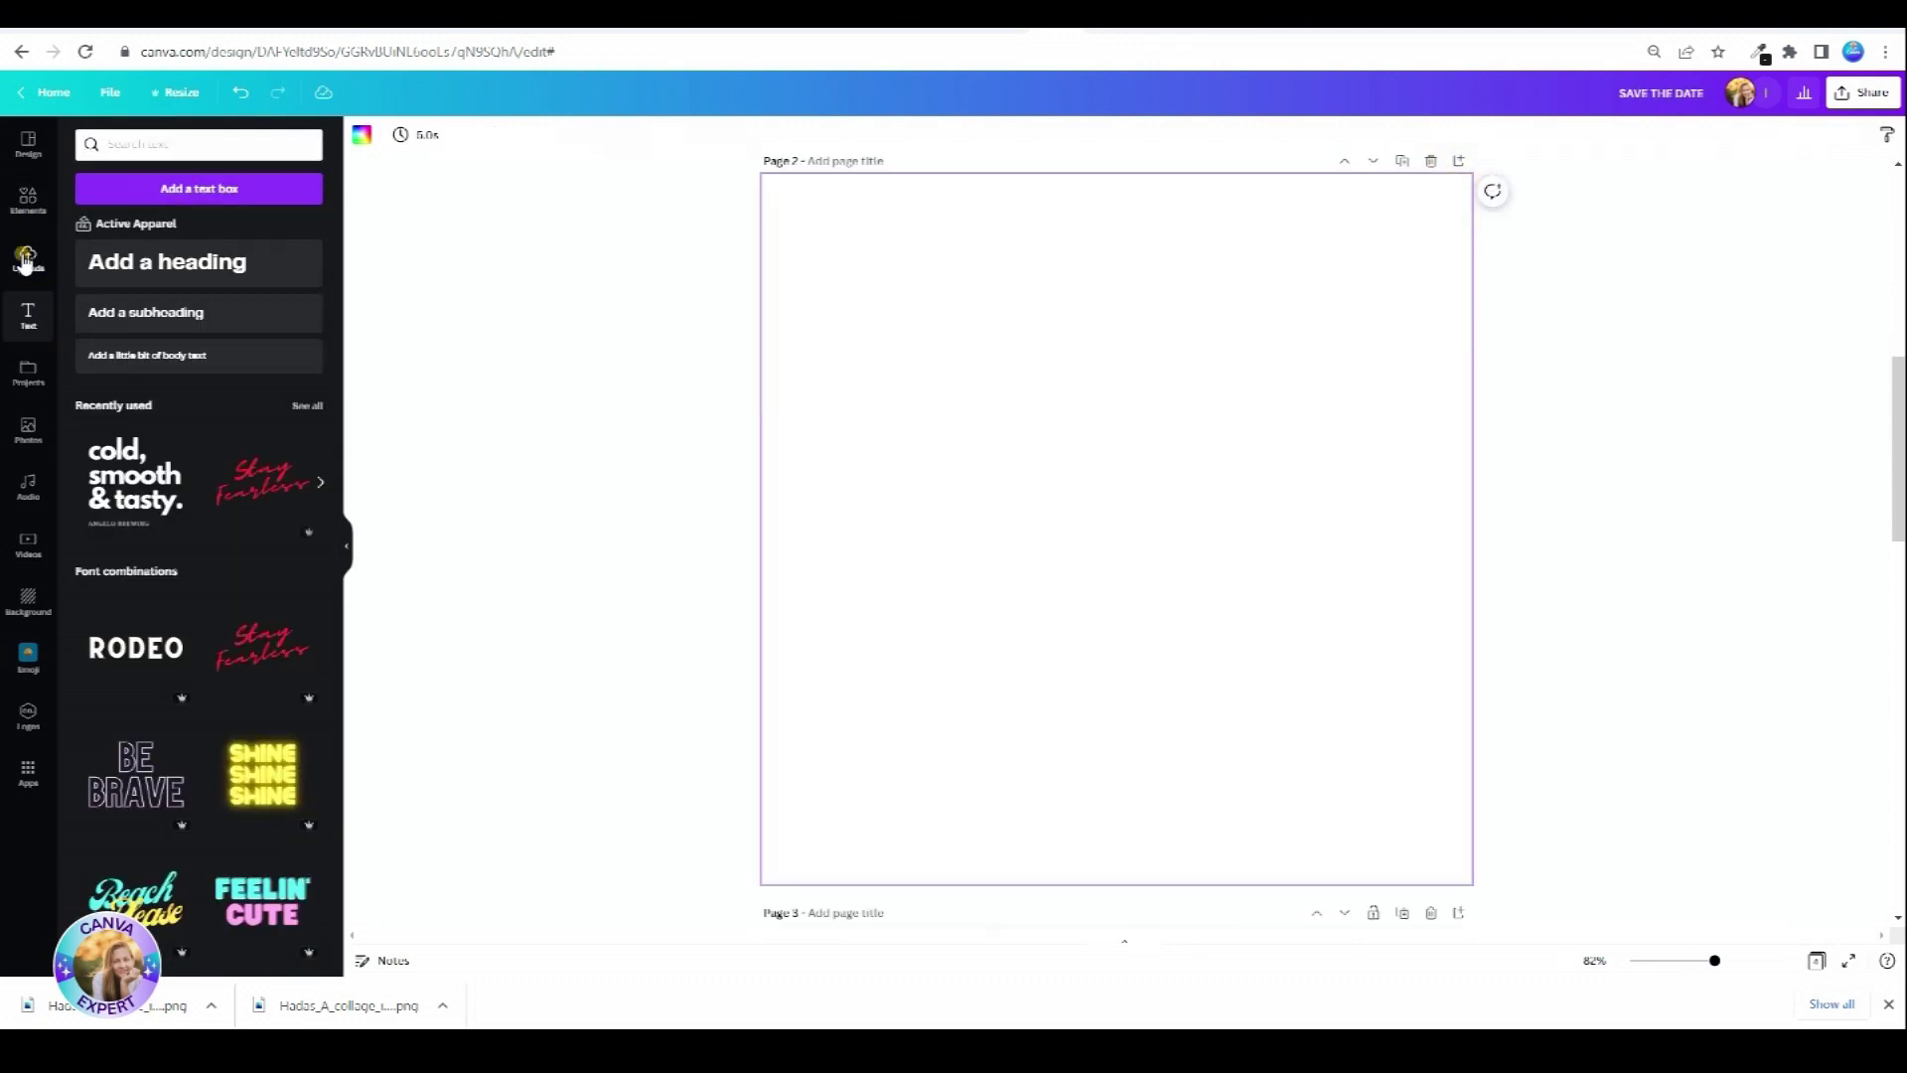
- Add the flower-and-bird collage head from Uploads to Page 2, undoing Set image as background
click(27, 261)
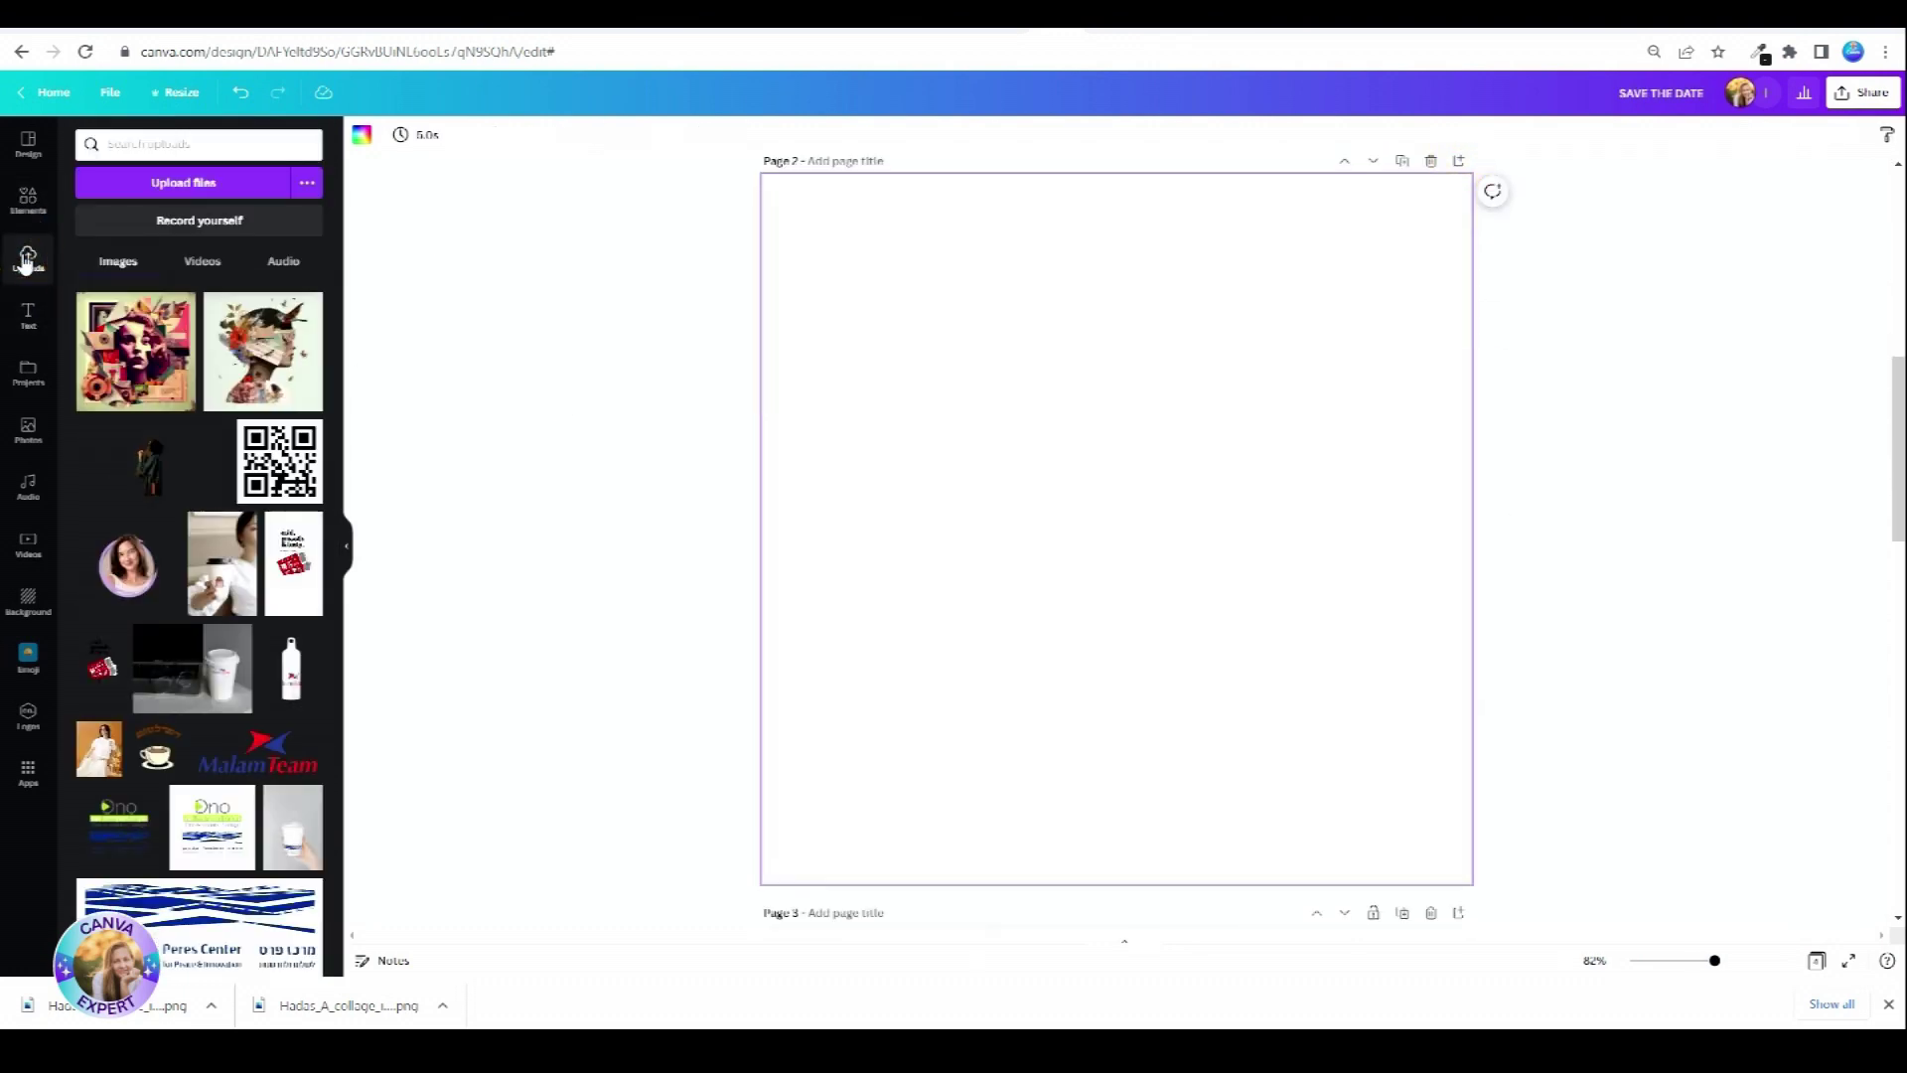
click(263, 338)
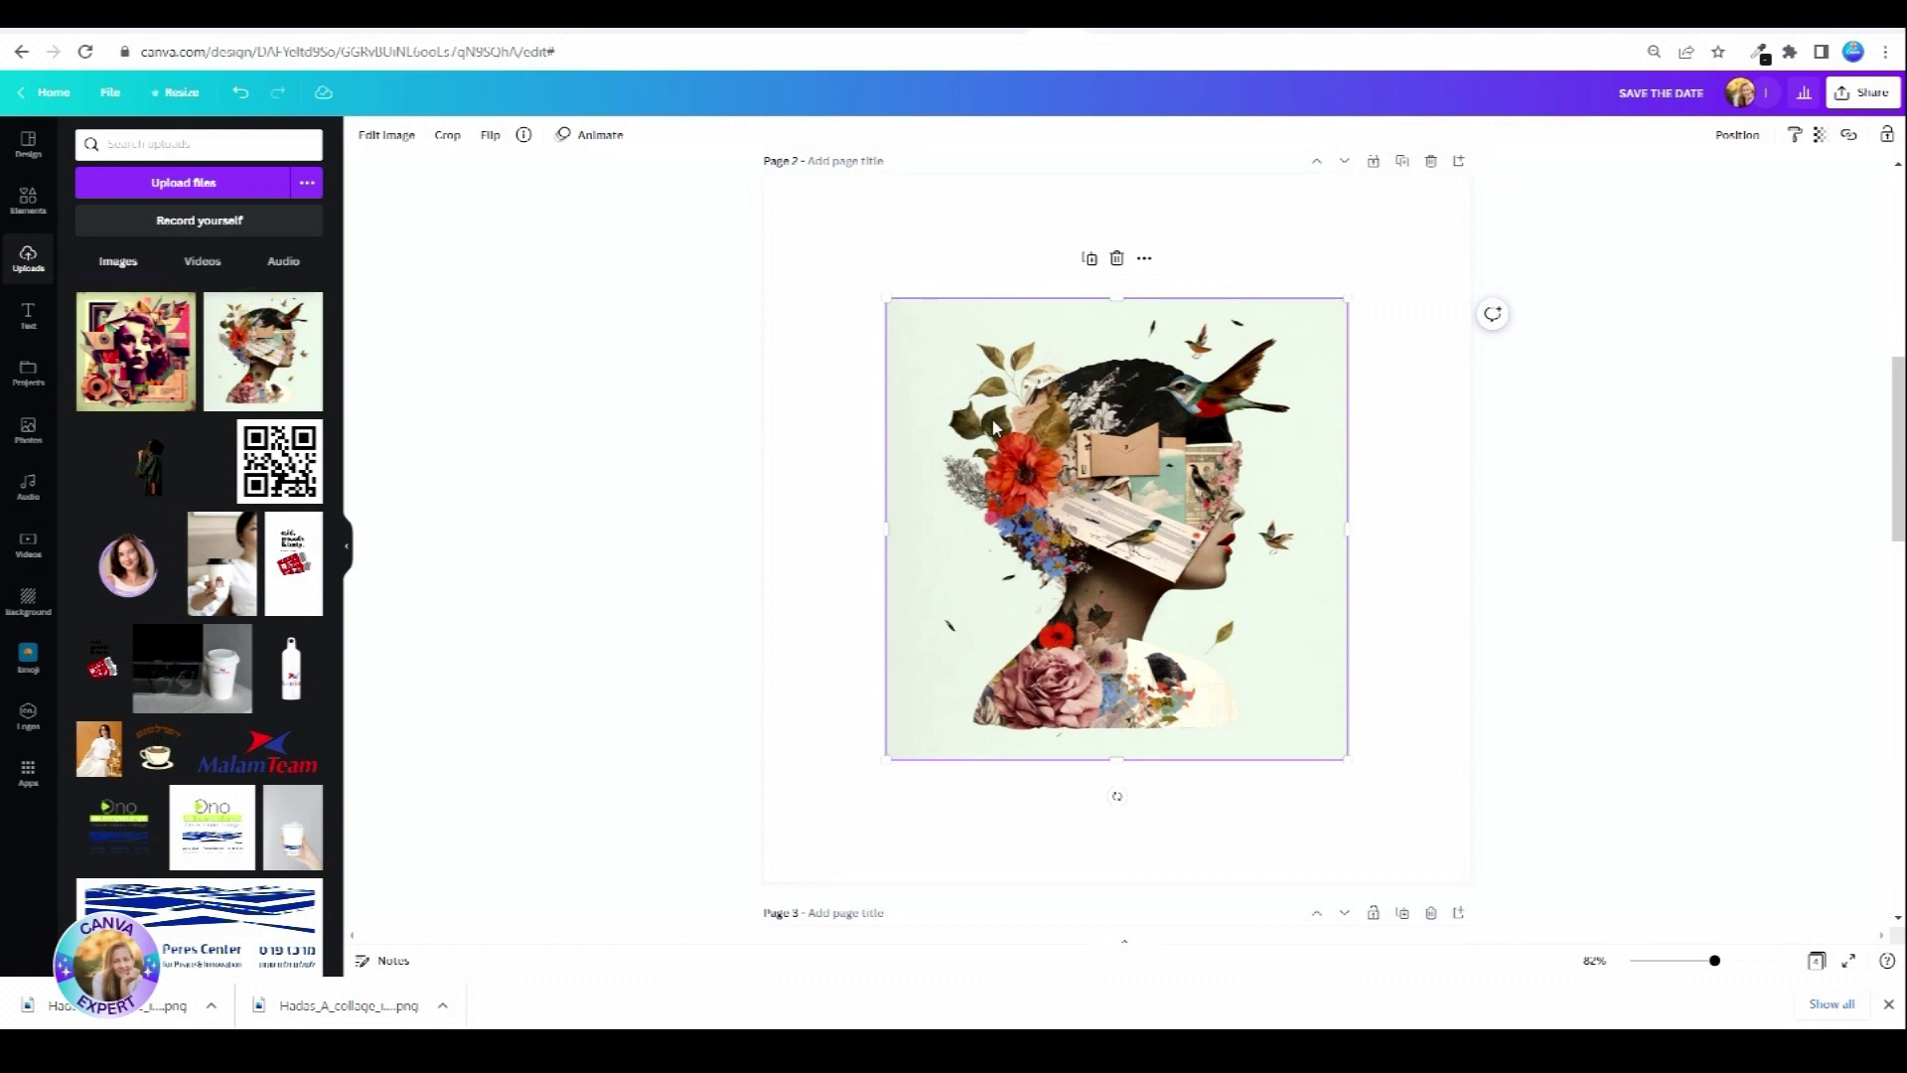
right_click(1232, 469)
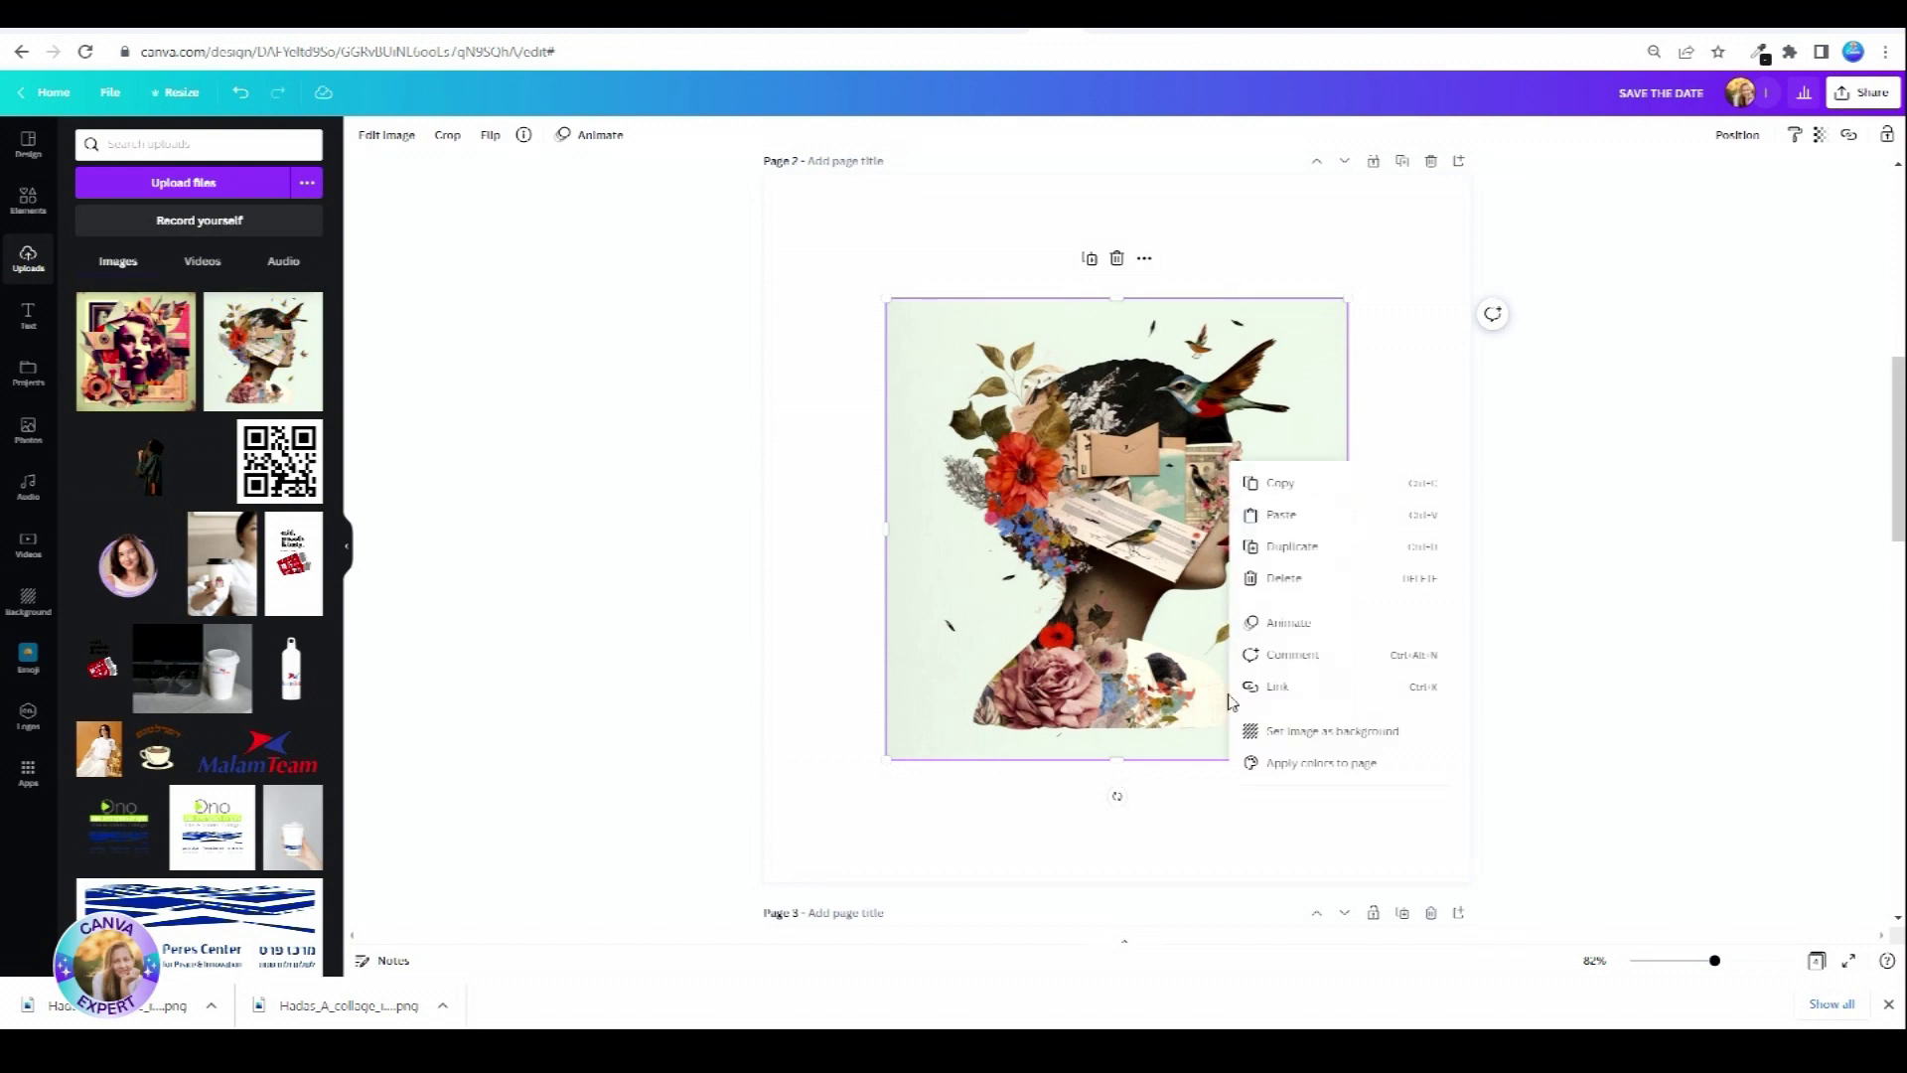
click(1282, 730)
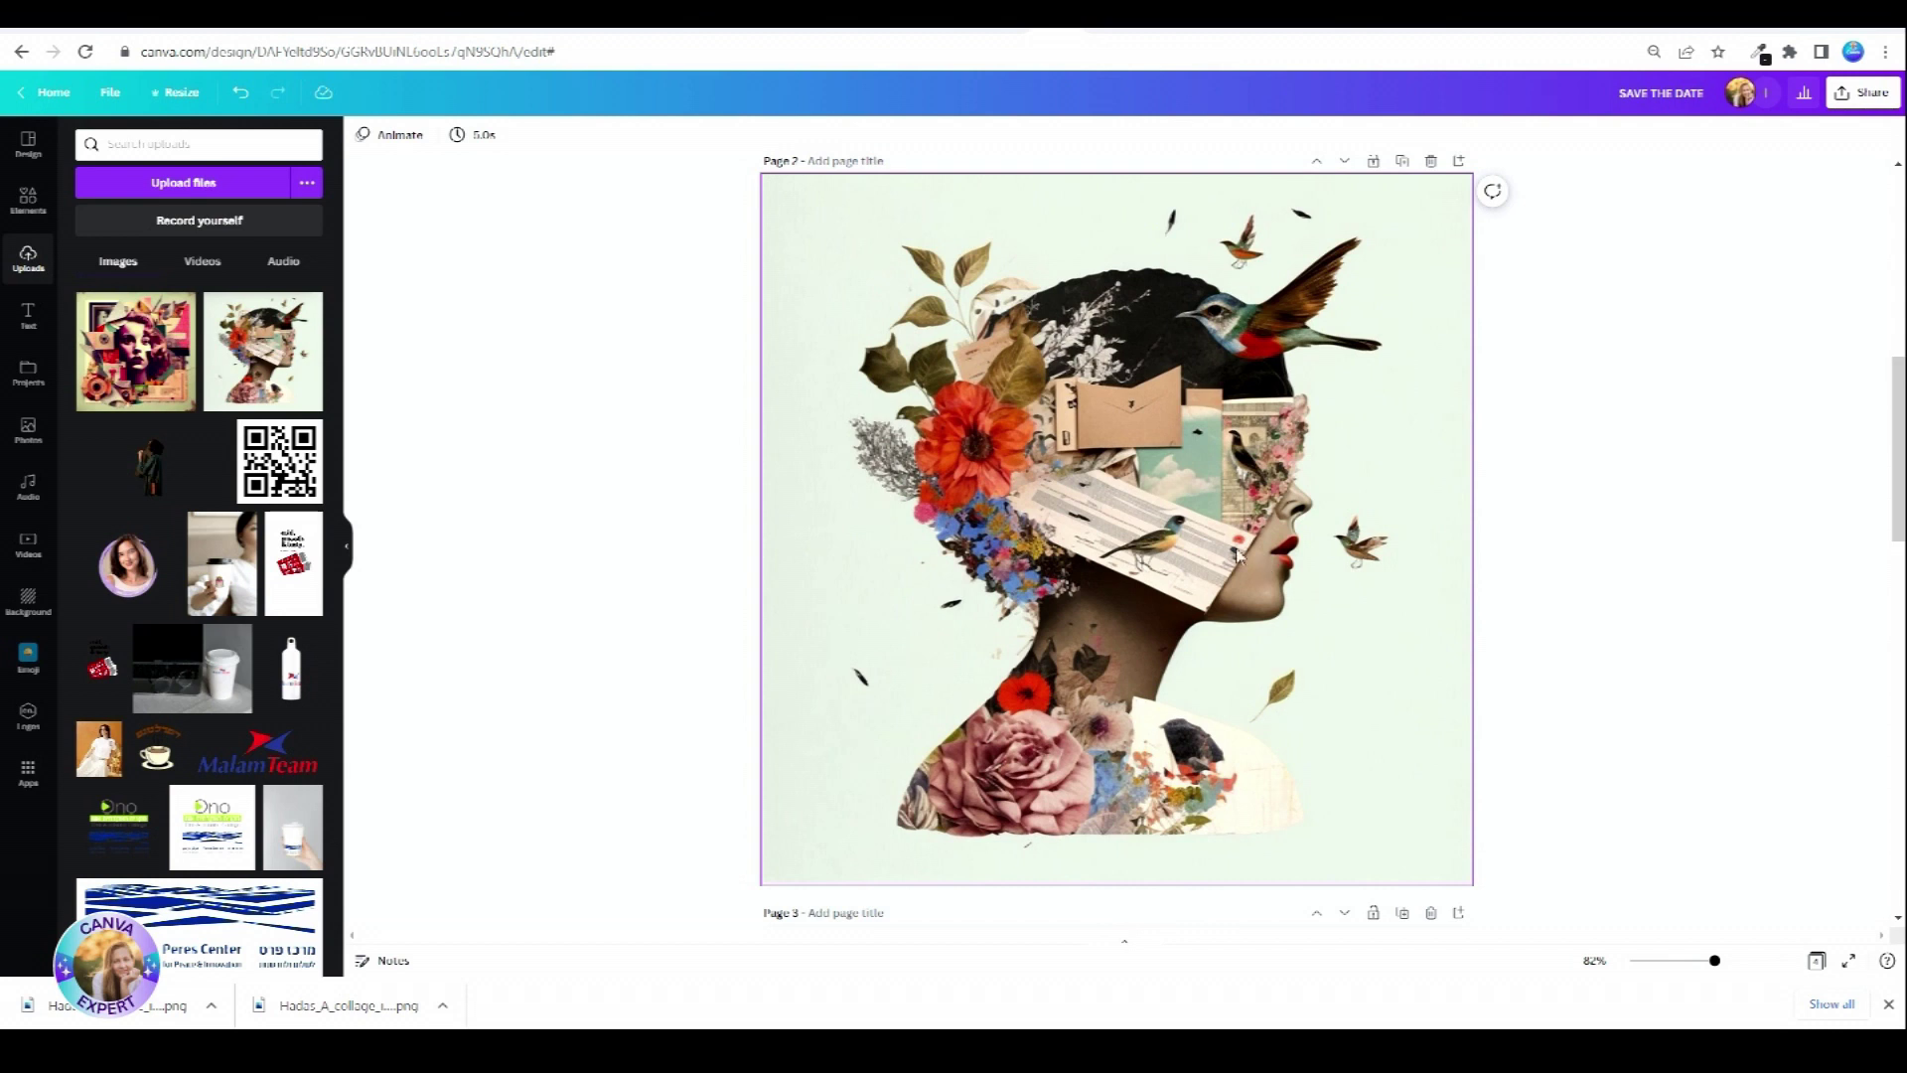
key(ctrl+z)
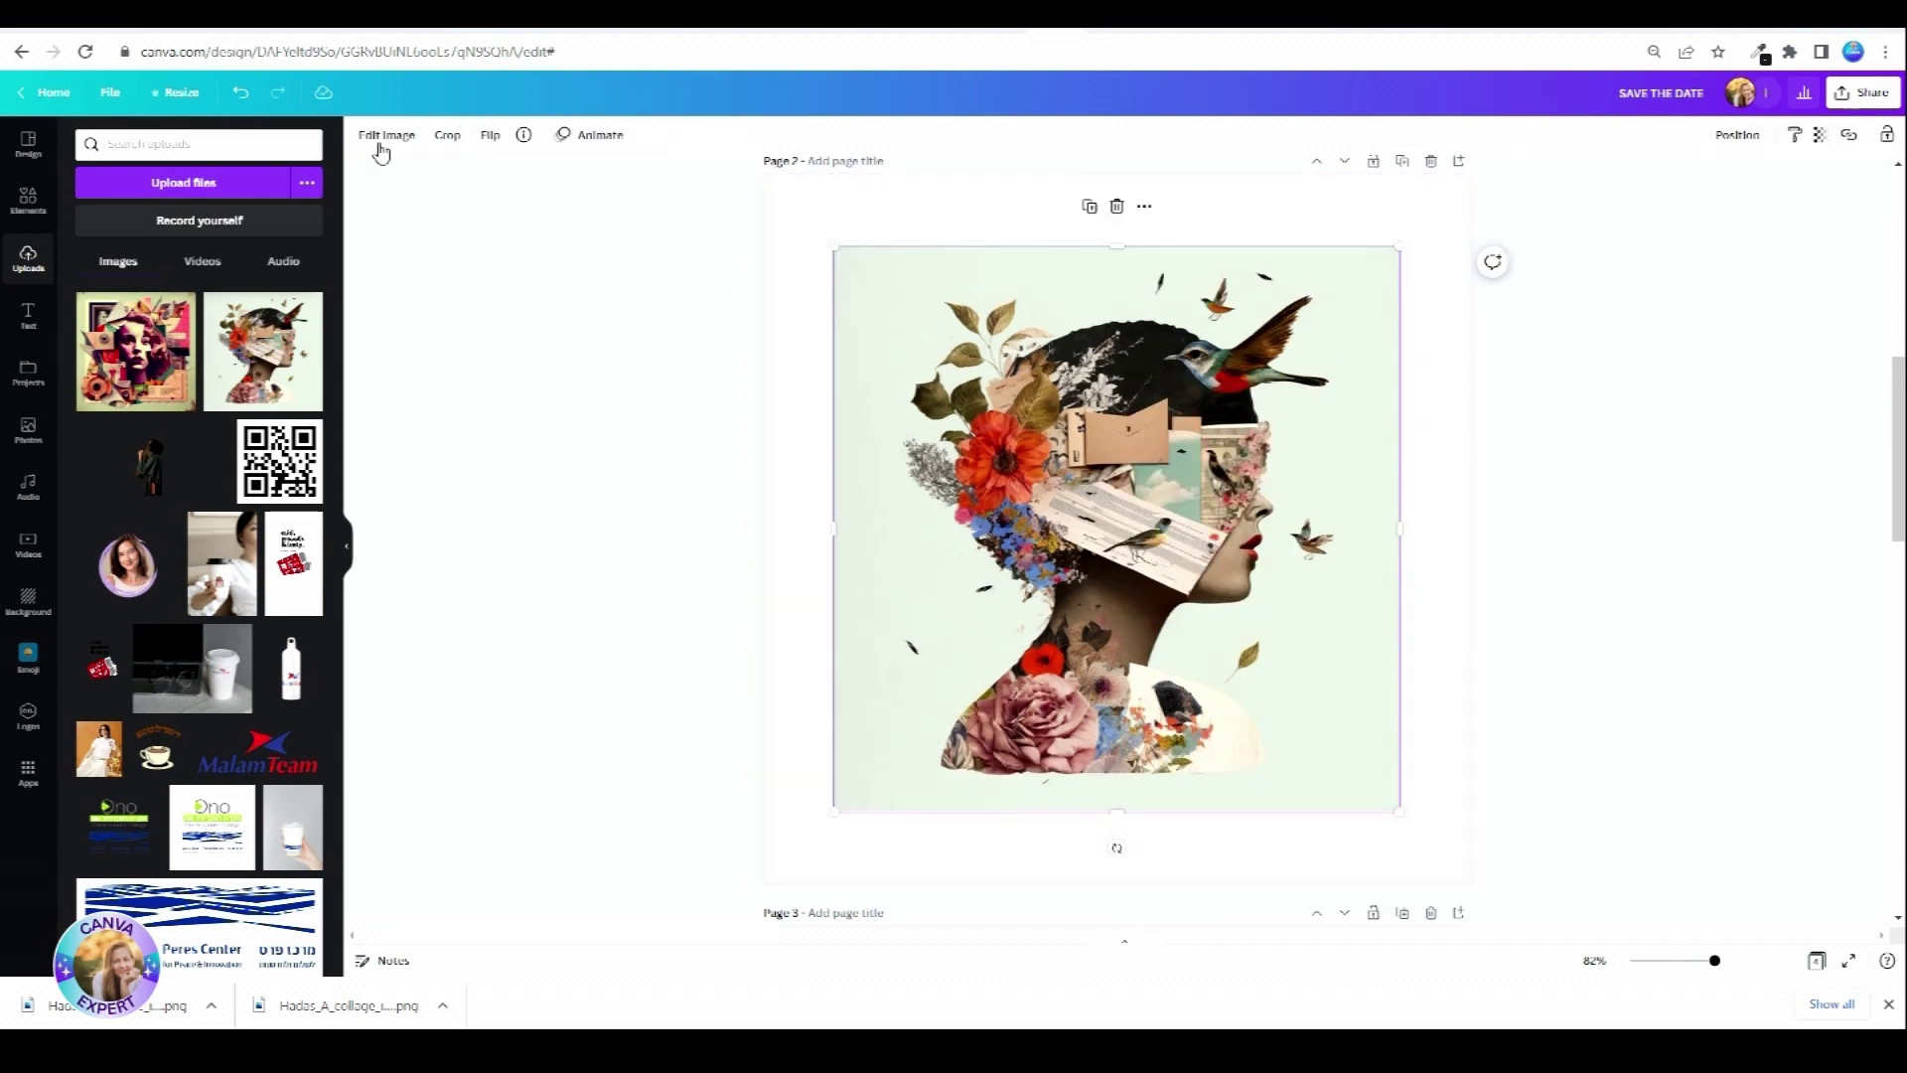
- Remove the collage head's mint background with Background Remover and move the figure lower-left
click(381, 139)
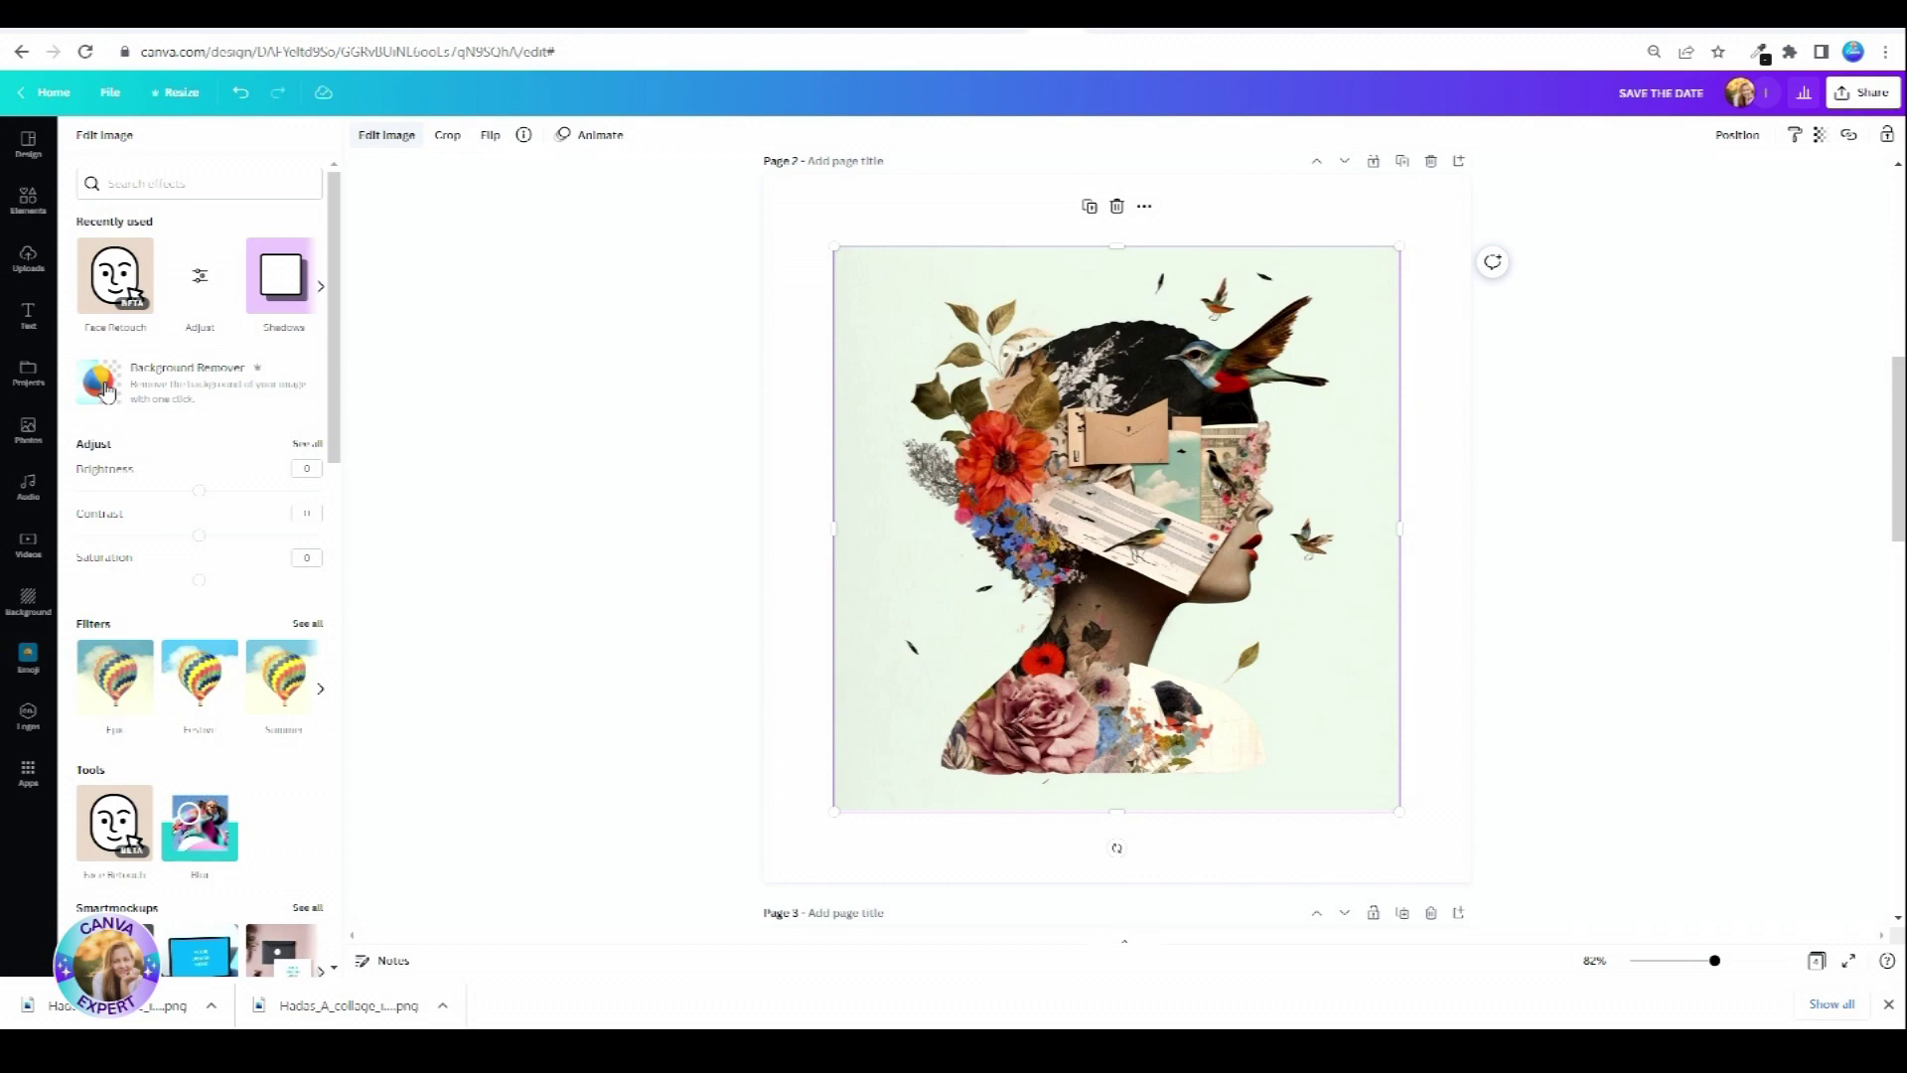
click(103, 382)
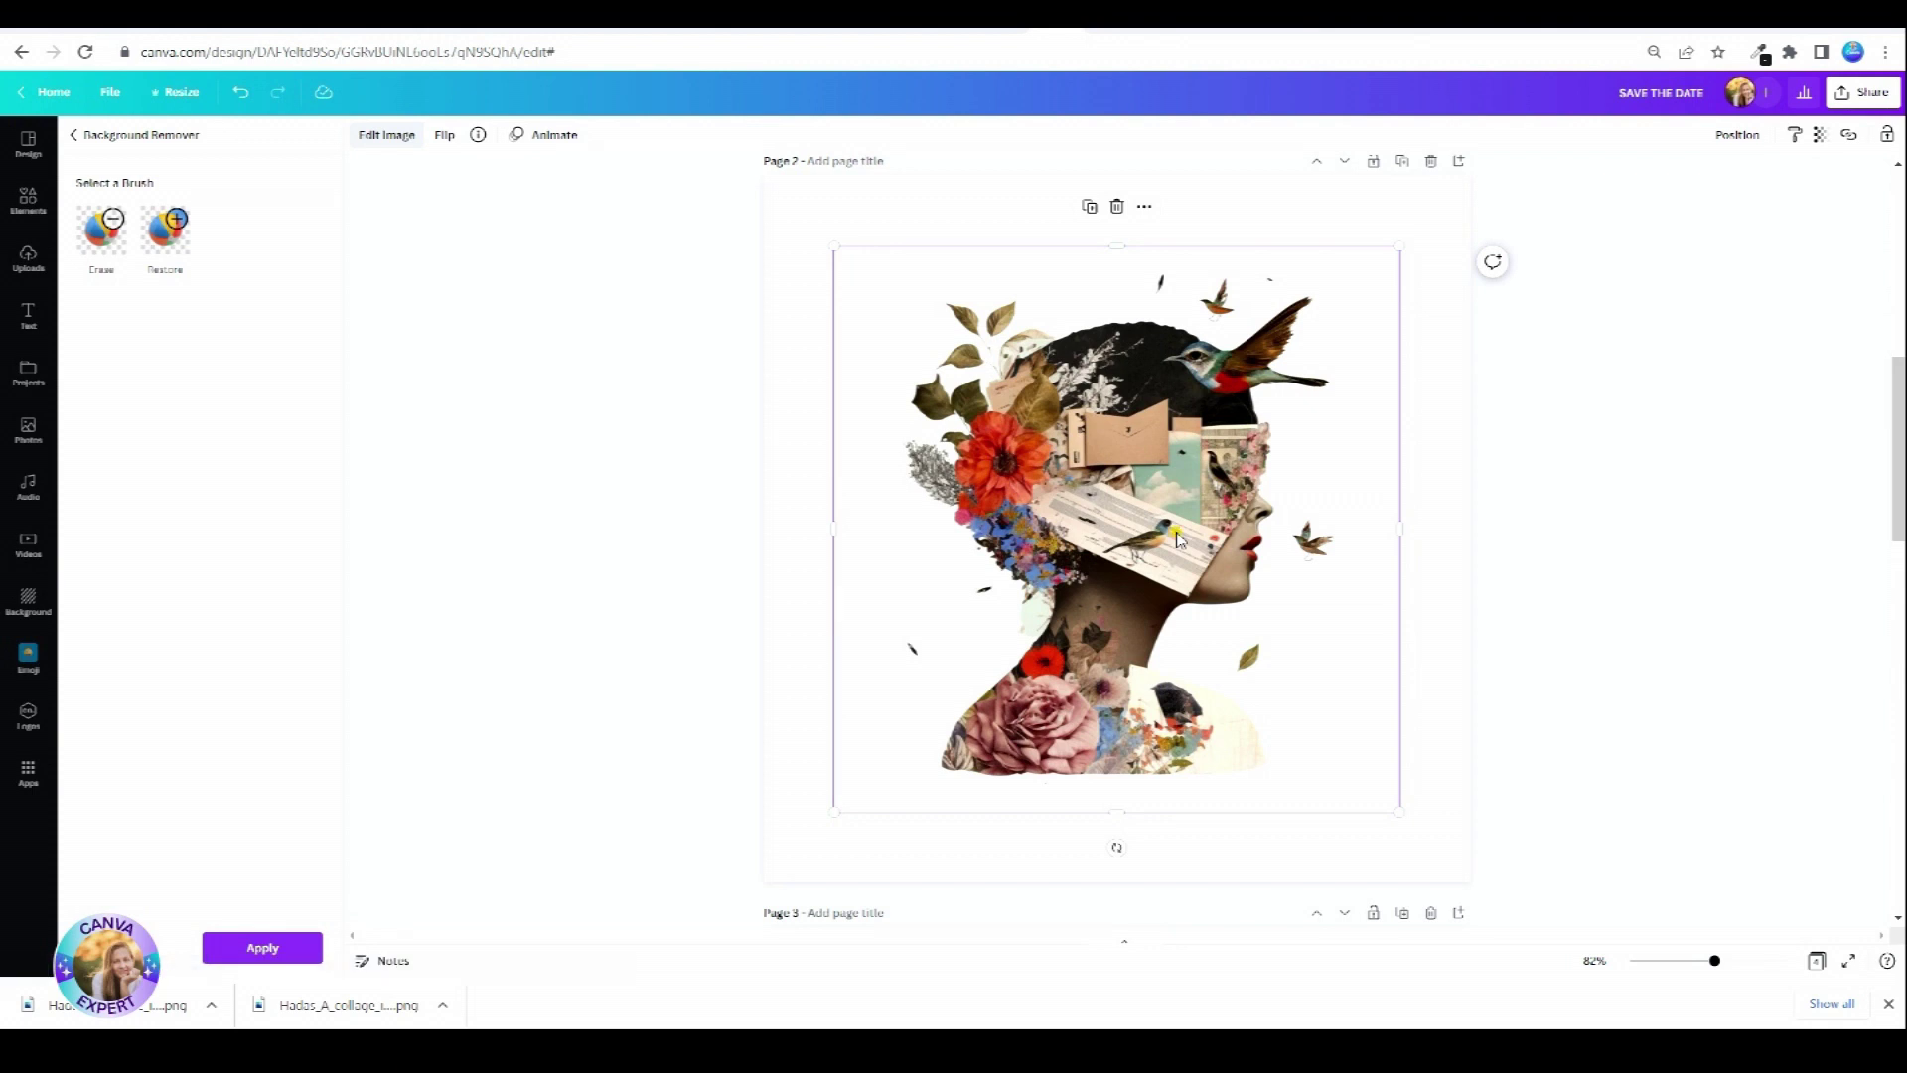
drag(1179, 541, 1105, 643)
click(1618, 311)
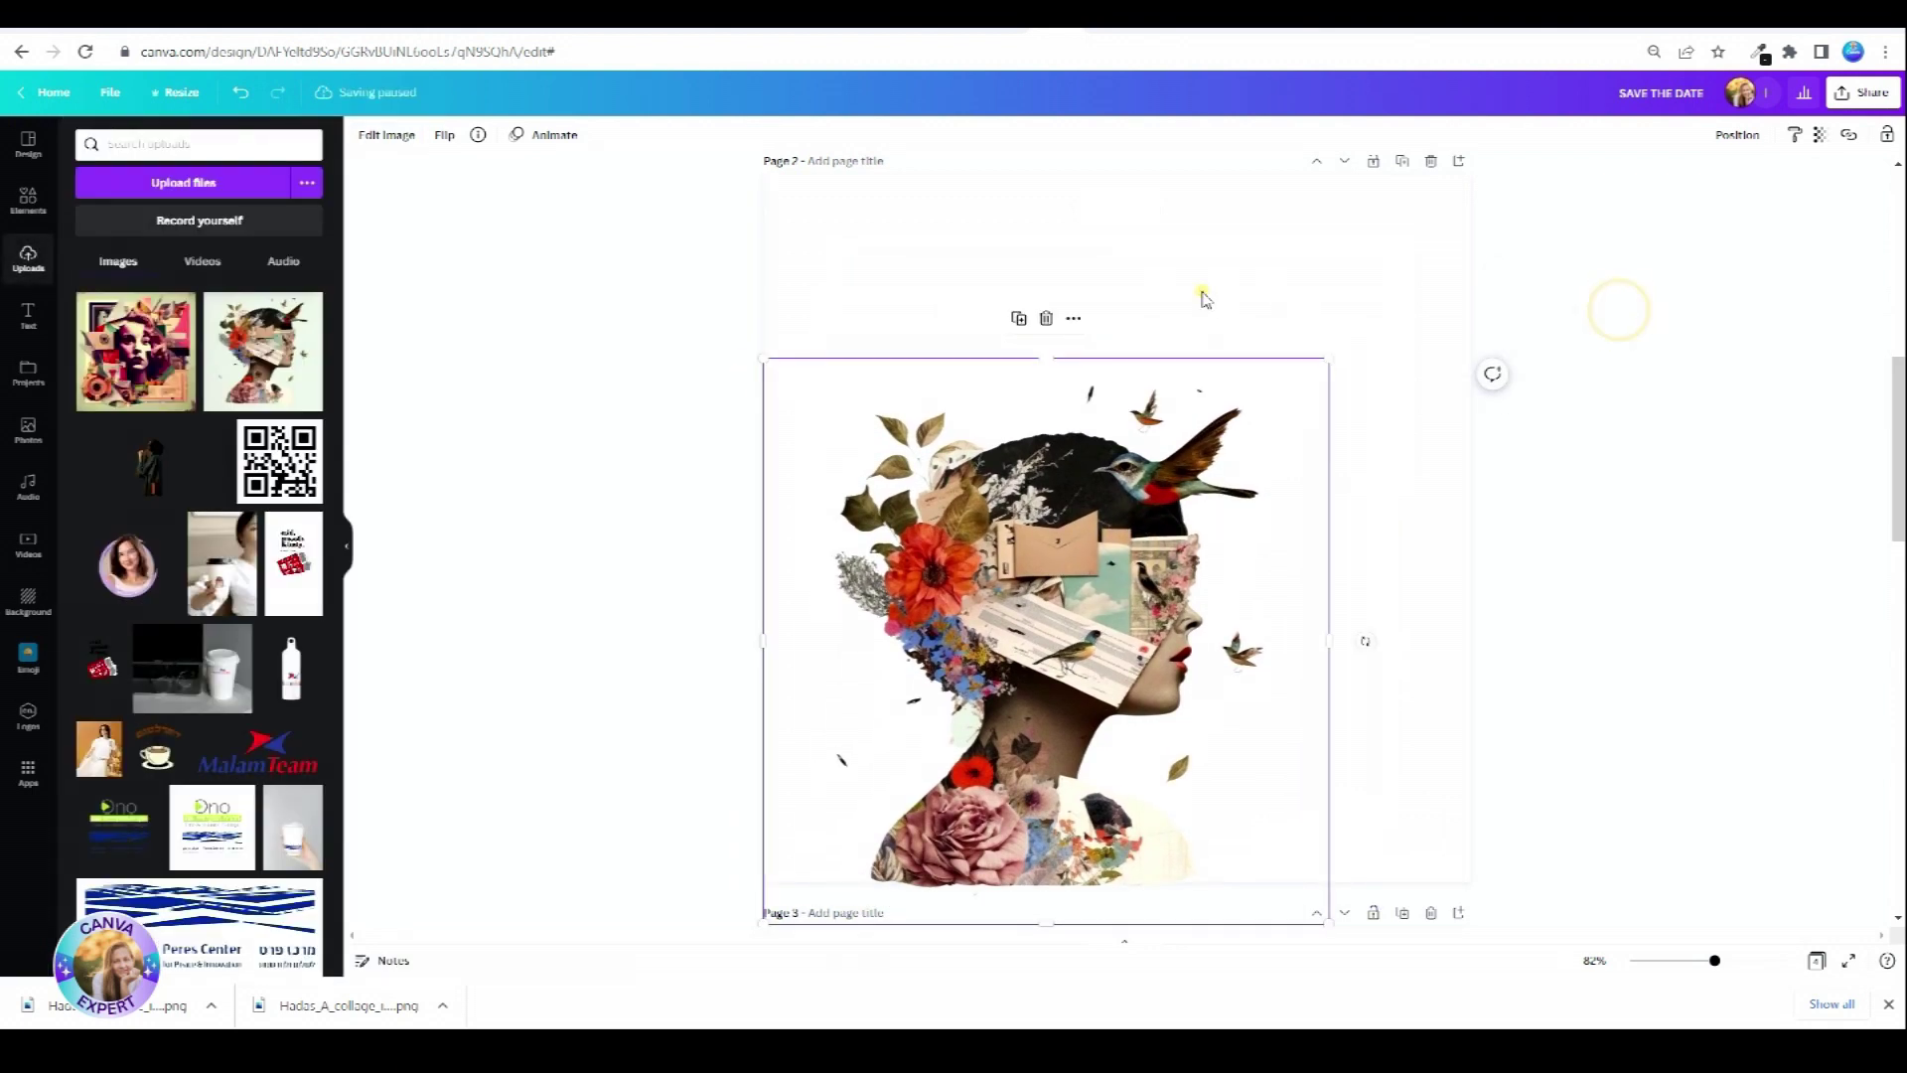
click(1205, 298)
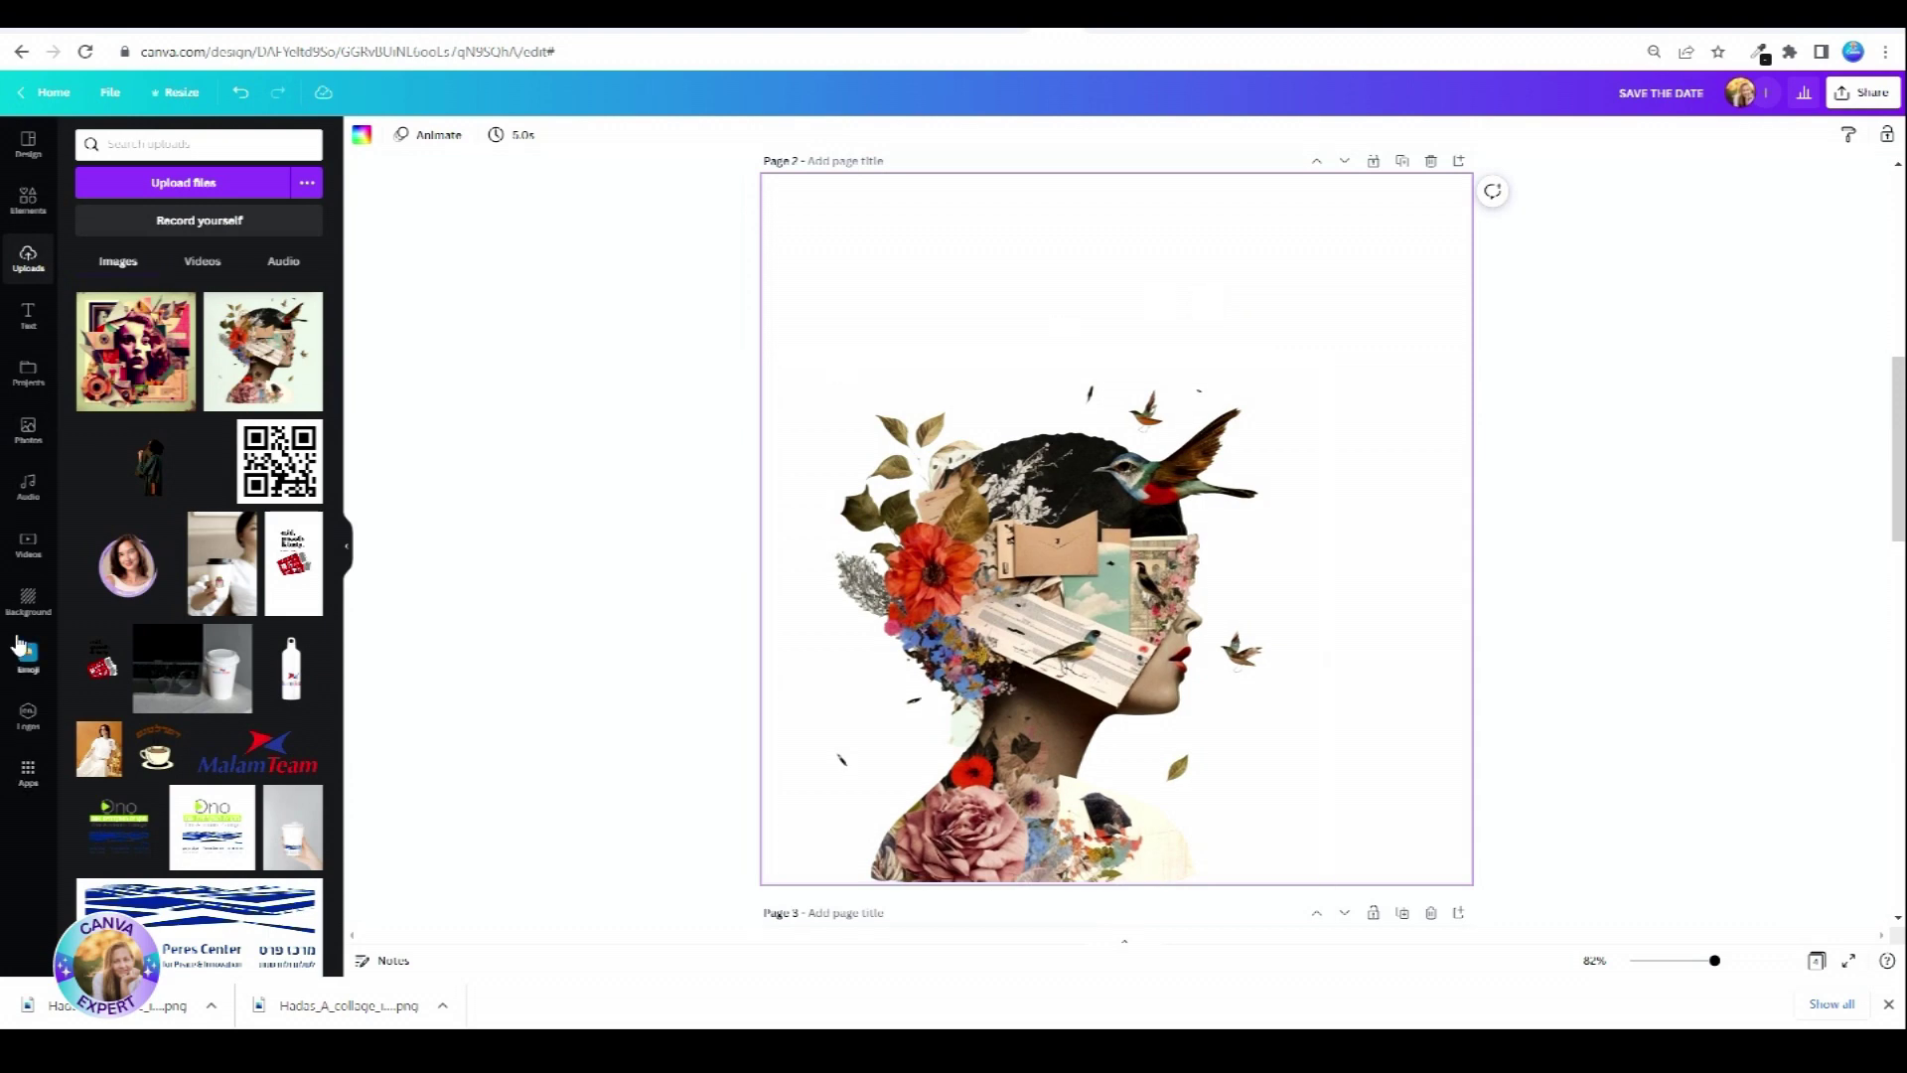
- Bring up the page background choices of landscapes, patterns and gradients
click(30, 600)
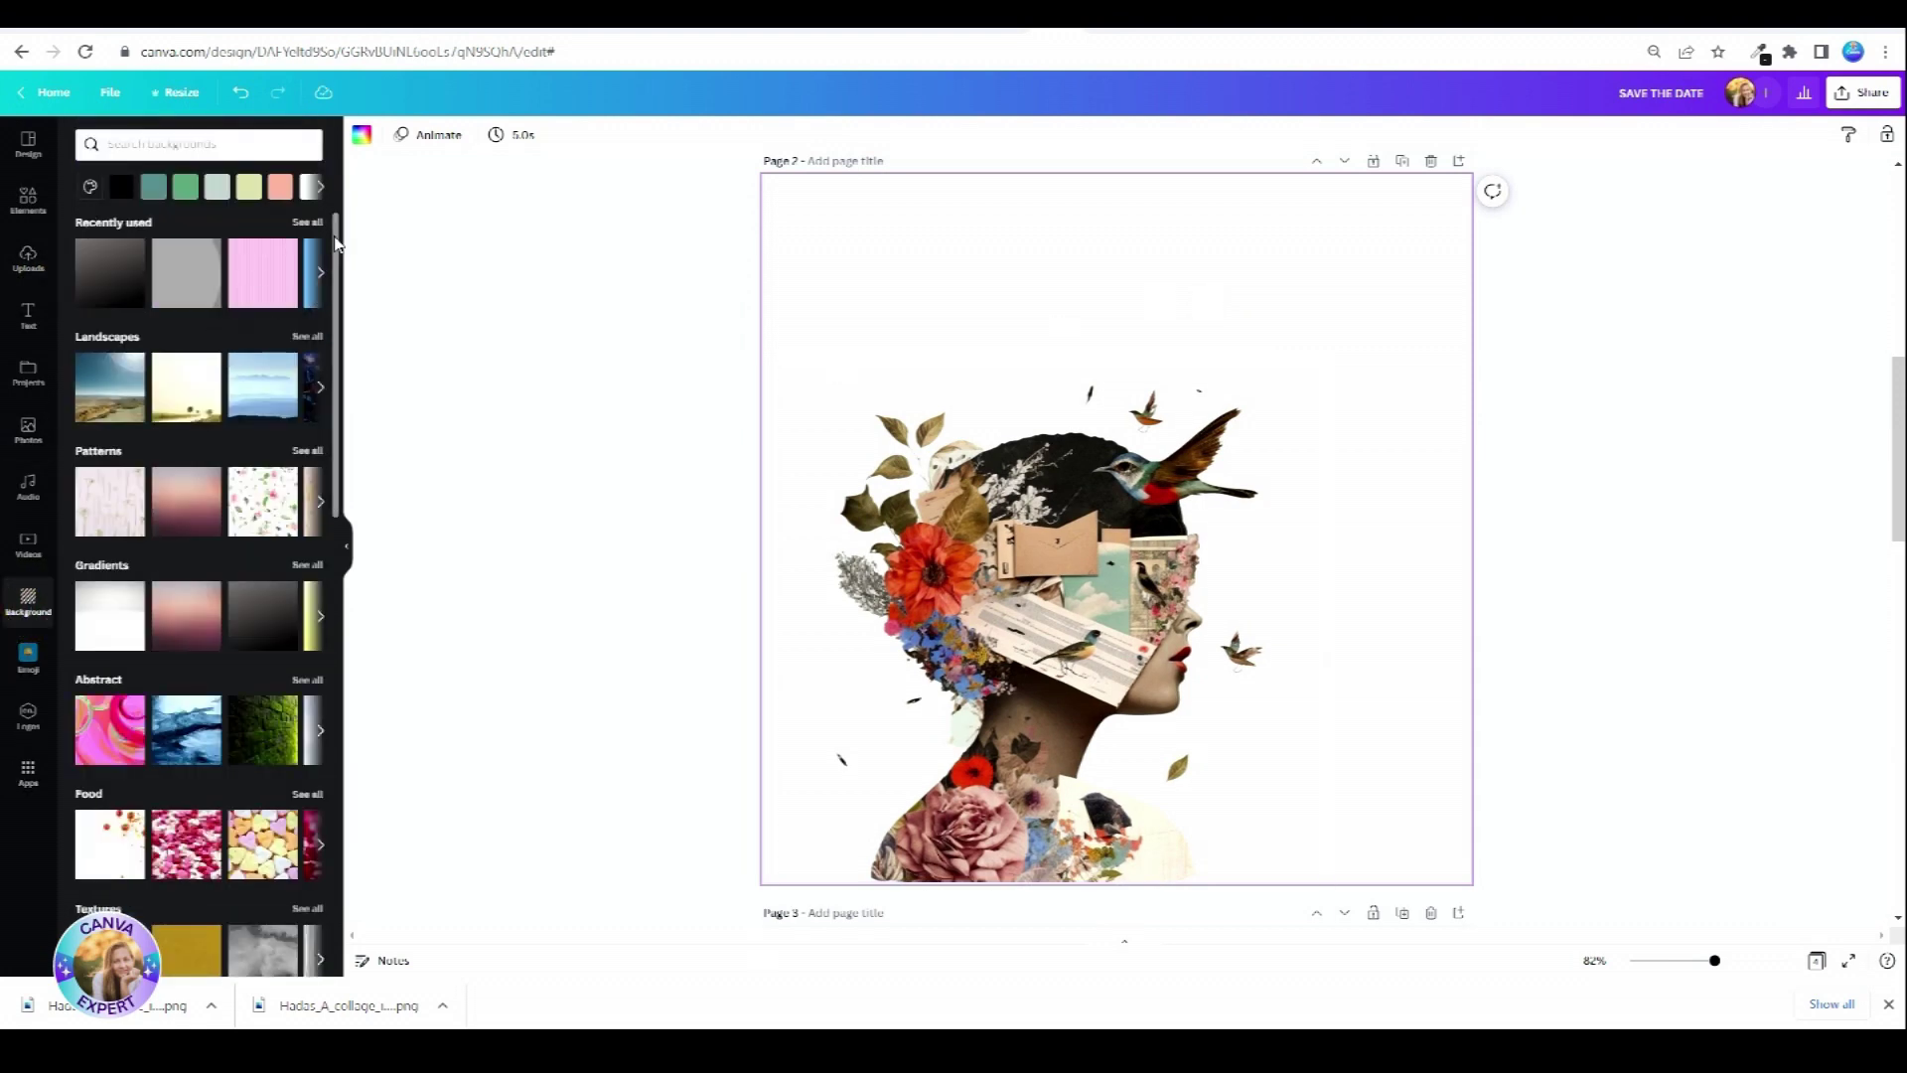